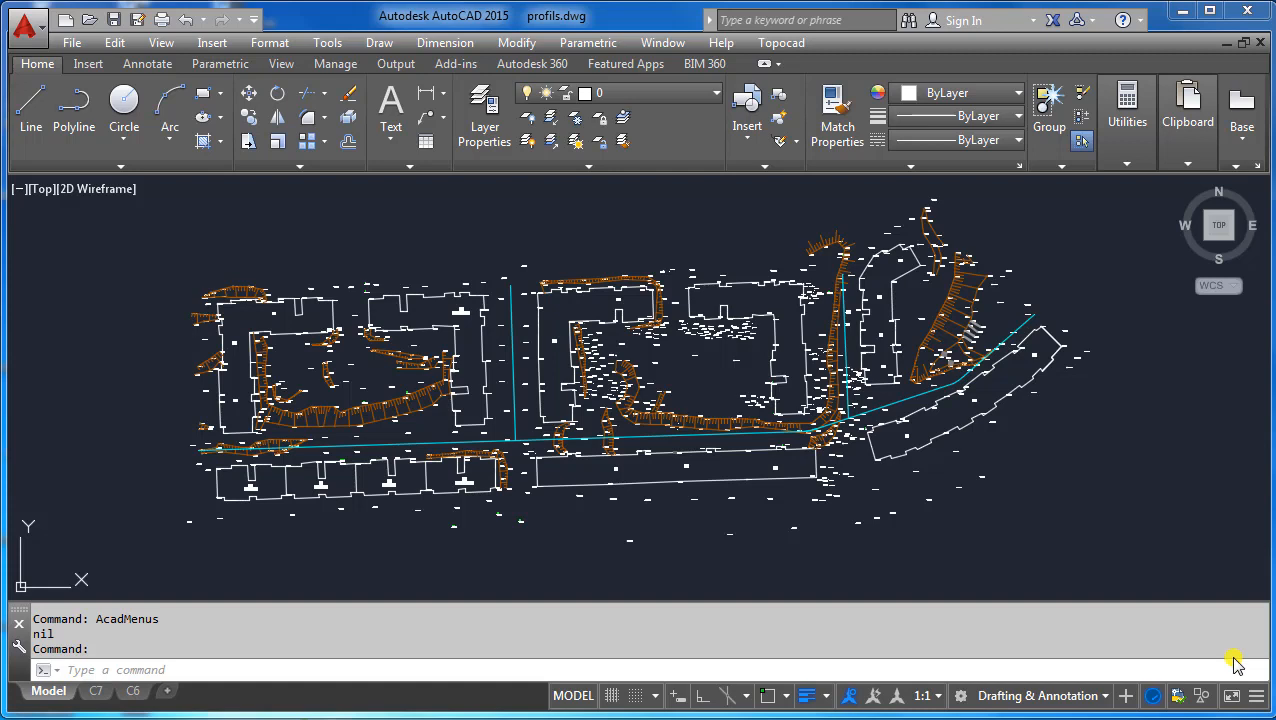
# Load Topocad's 3D modelling module (Module Modélisation 3d).
pyautogui.click(790, 50)
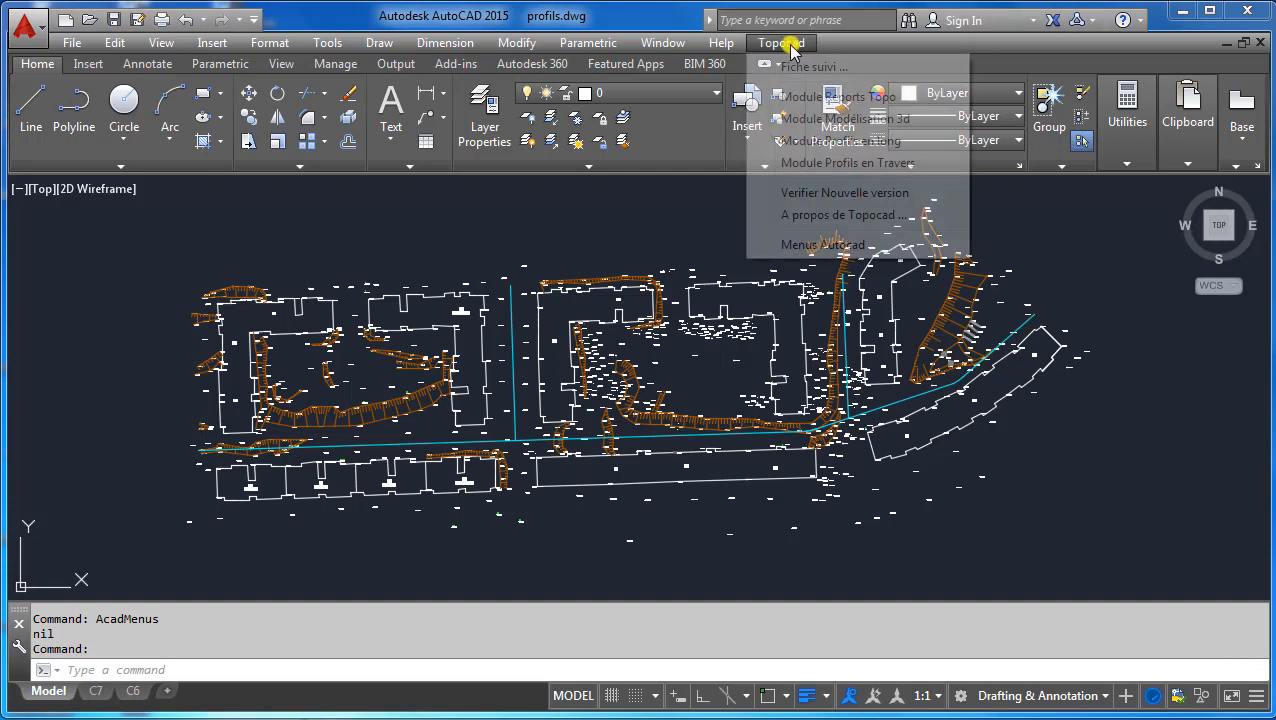
pyautogui.click(830, 120)
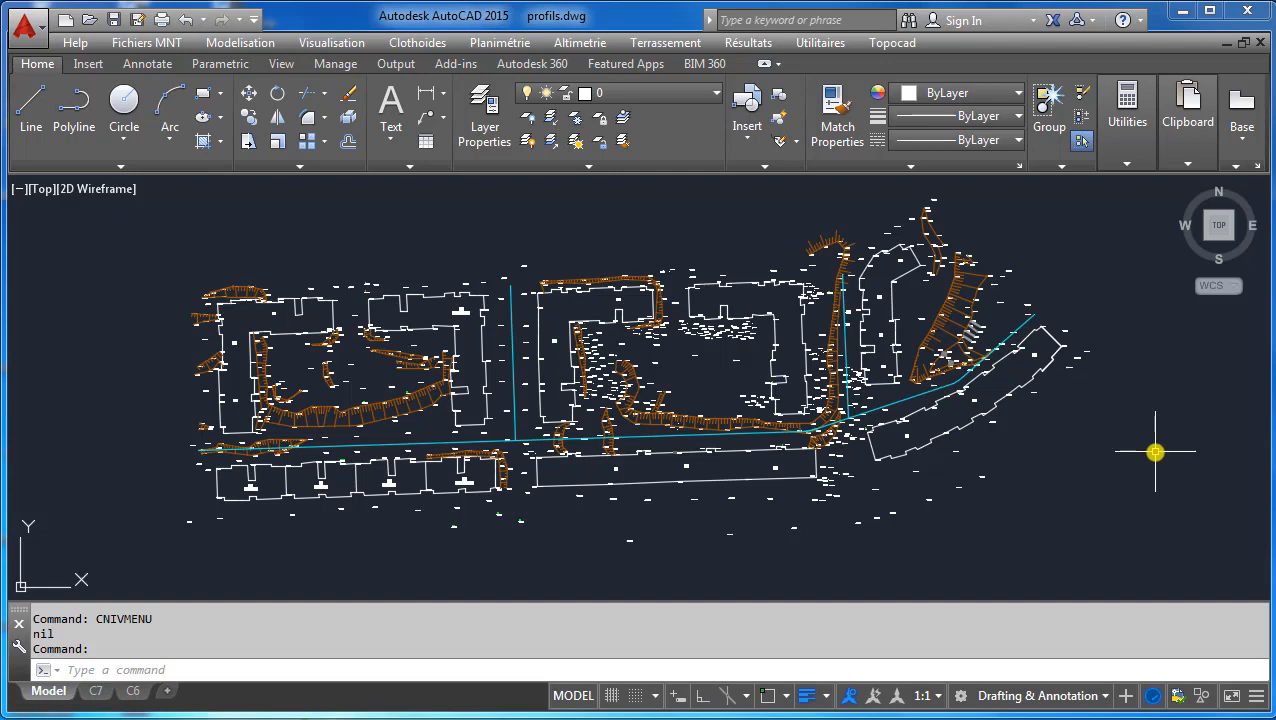
pyautogui.click(436, 44)
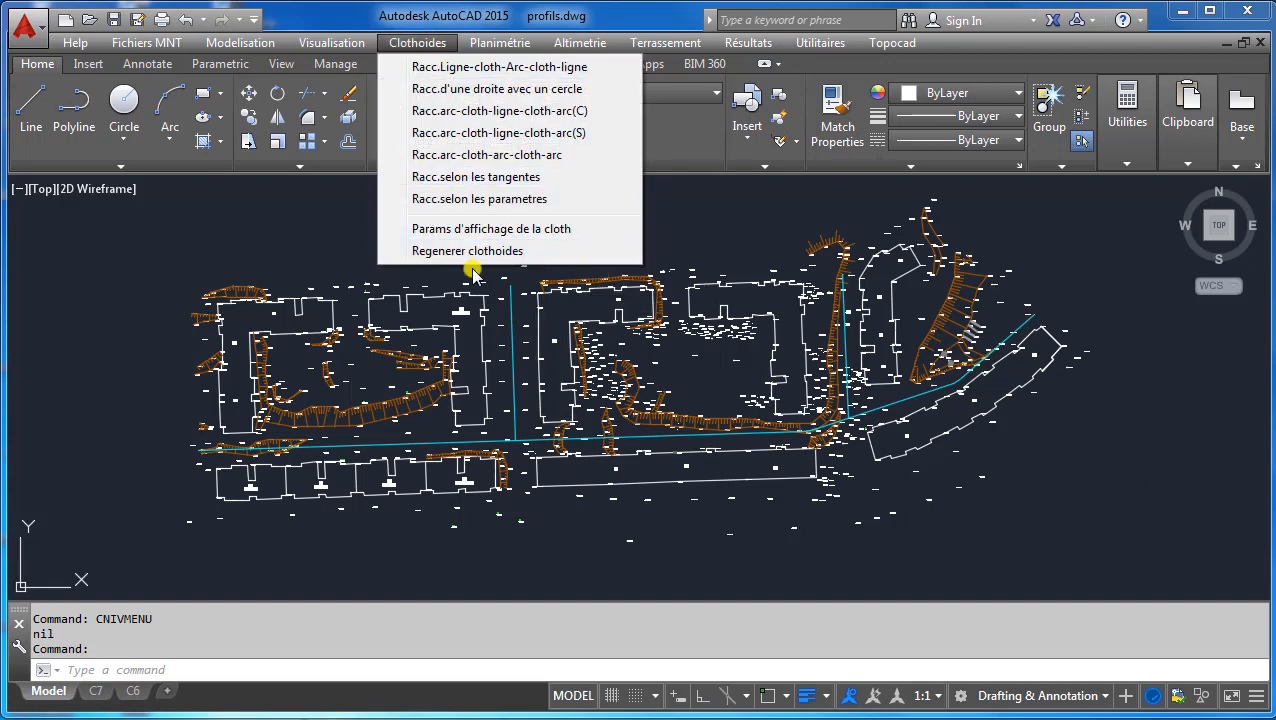
pyautogui.click(749, 234)
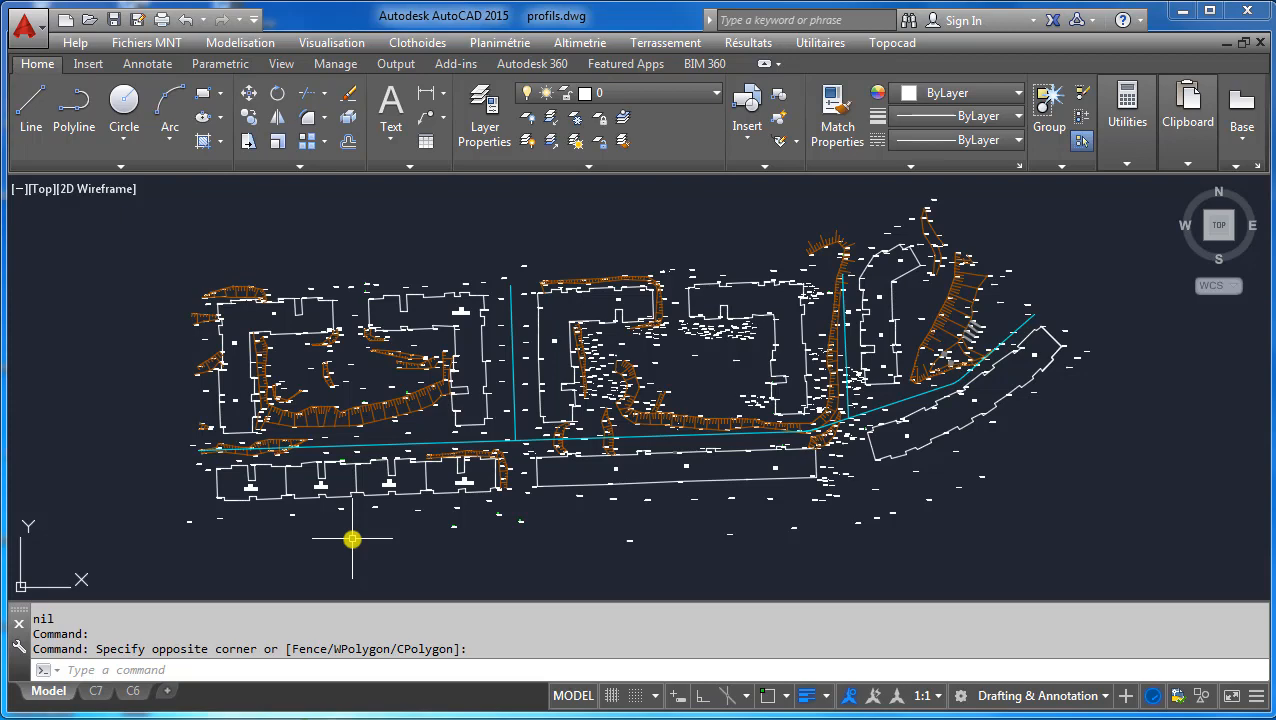
# Display the triangulation of the terrain model (MNT) and clear it again with a redraw.
pyautogui.click(345, 42)
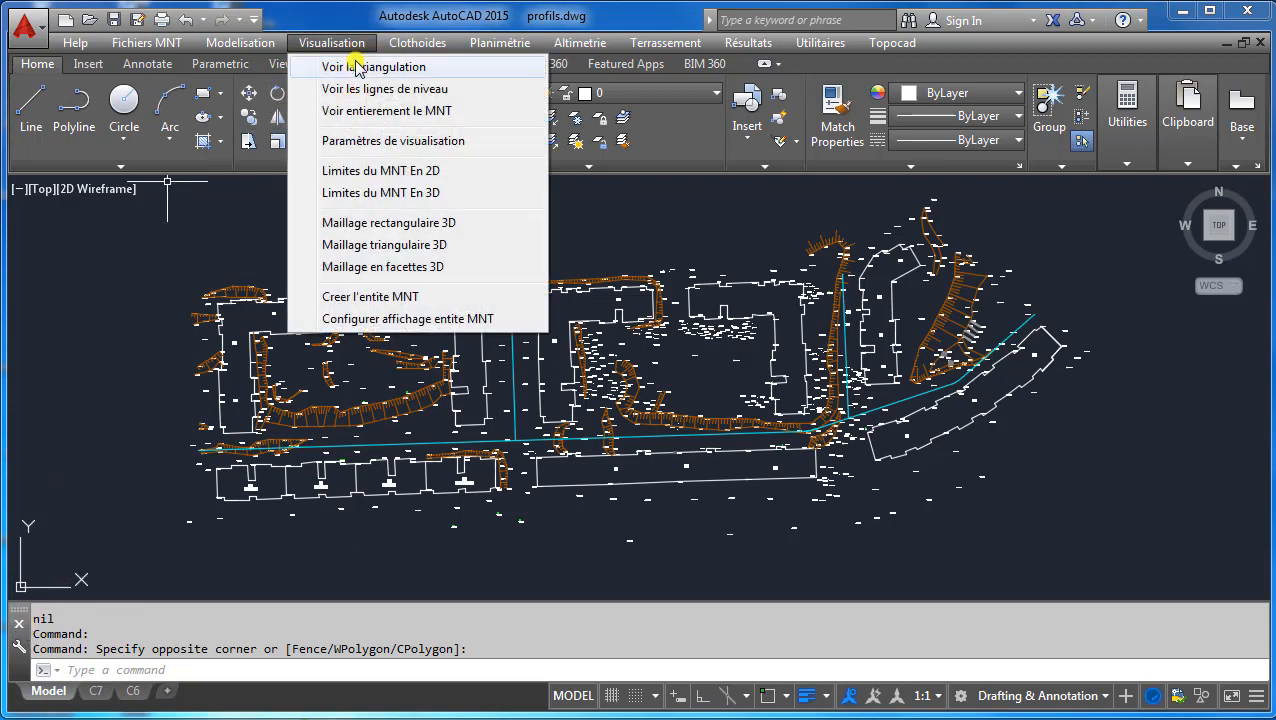
pyautogui.click(357, 67)
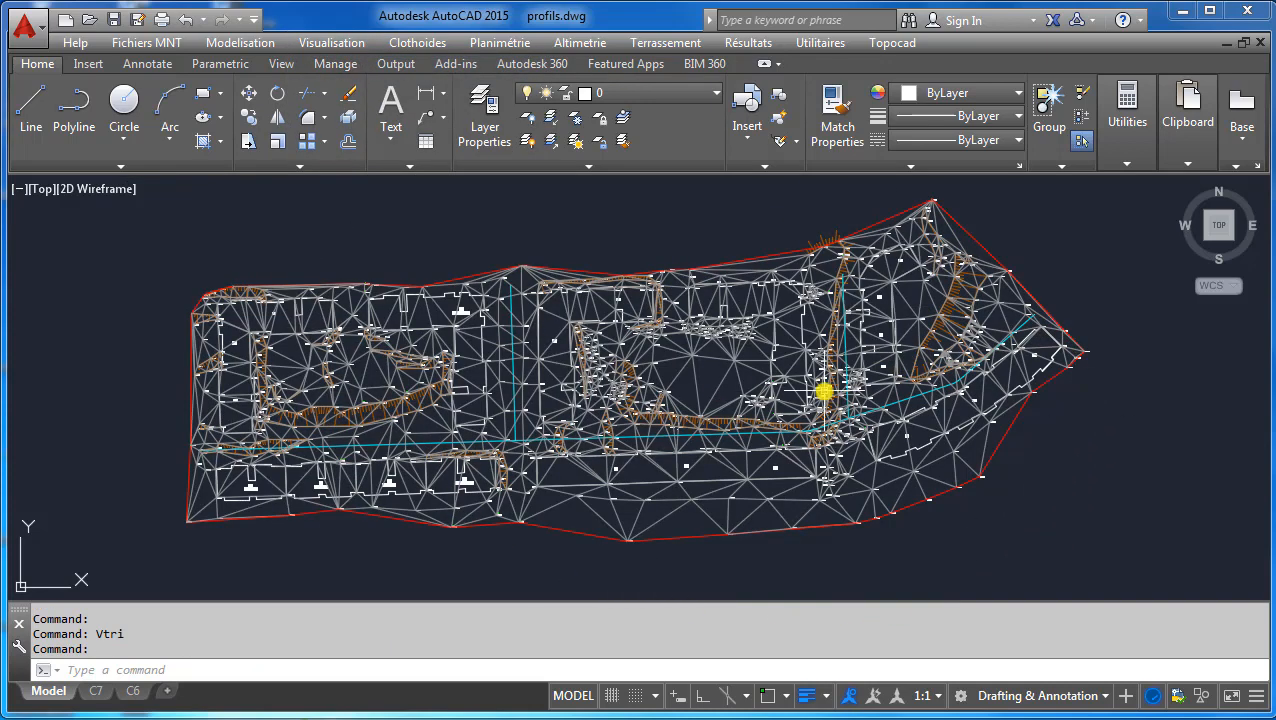
pyautogui.write('r')
pyautogui.press('Return')
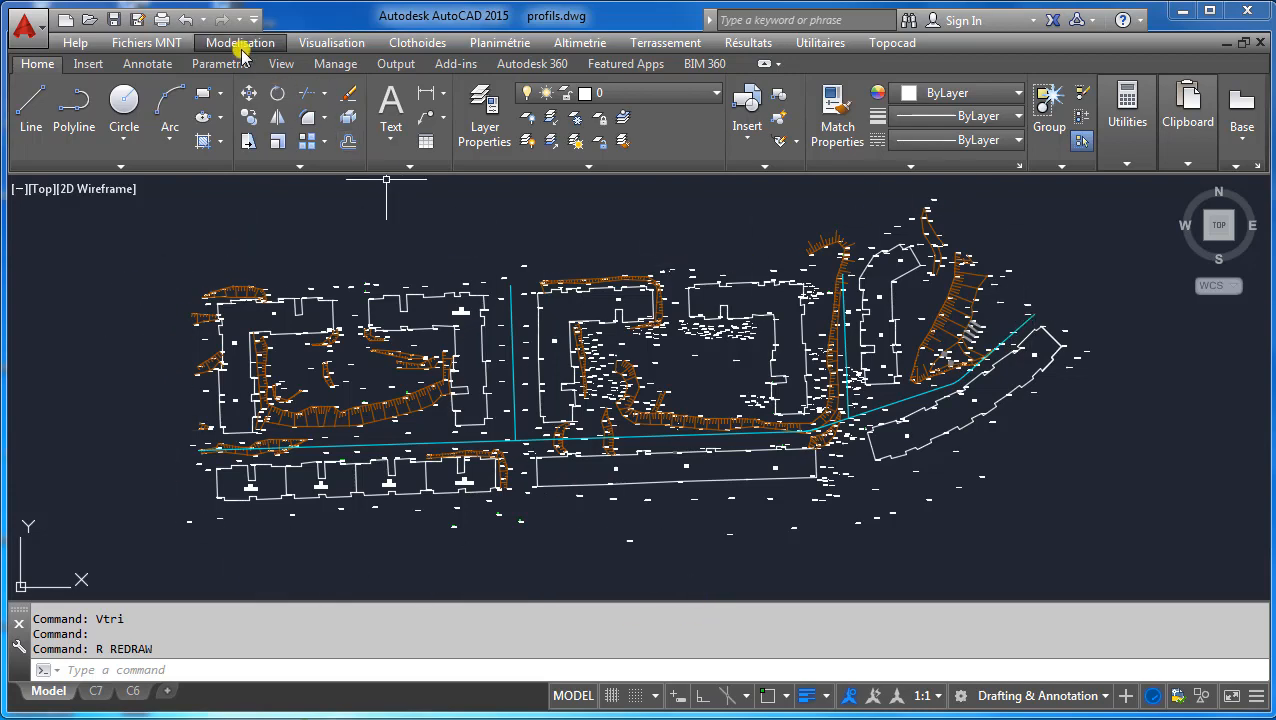
# Draw the 2D limits of the terrain model (MNT) around the surveyed site.
pyautogui.click(333, 43)
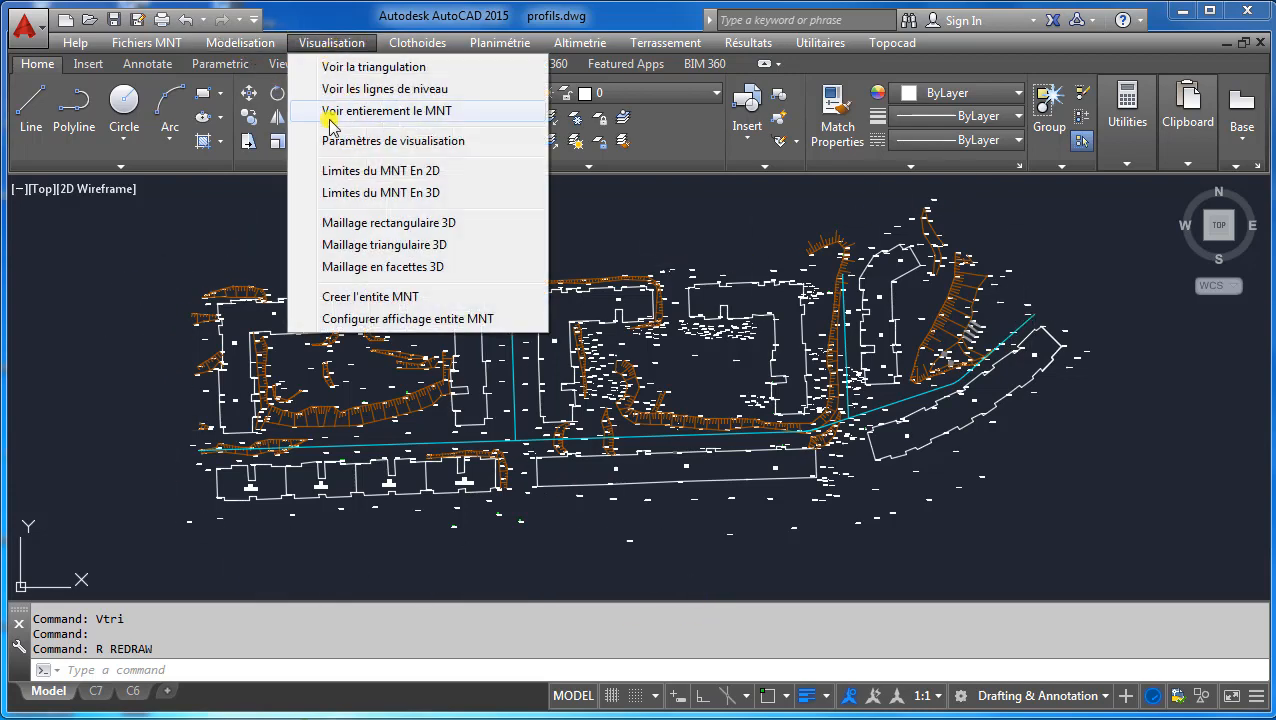
pyautogui.click(345, 172)
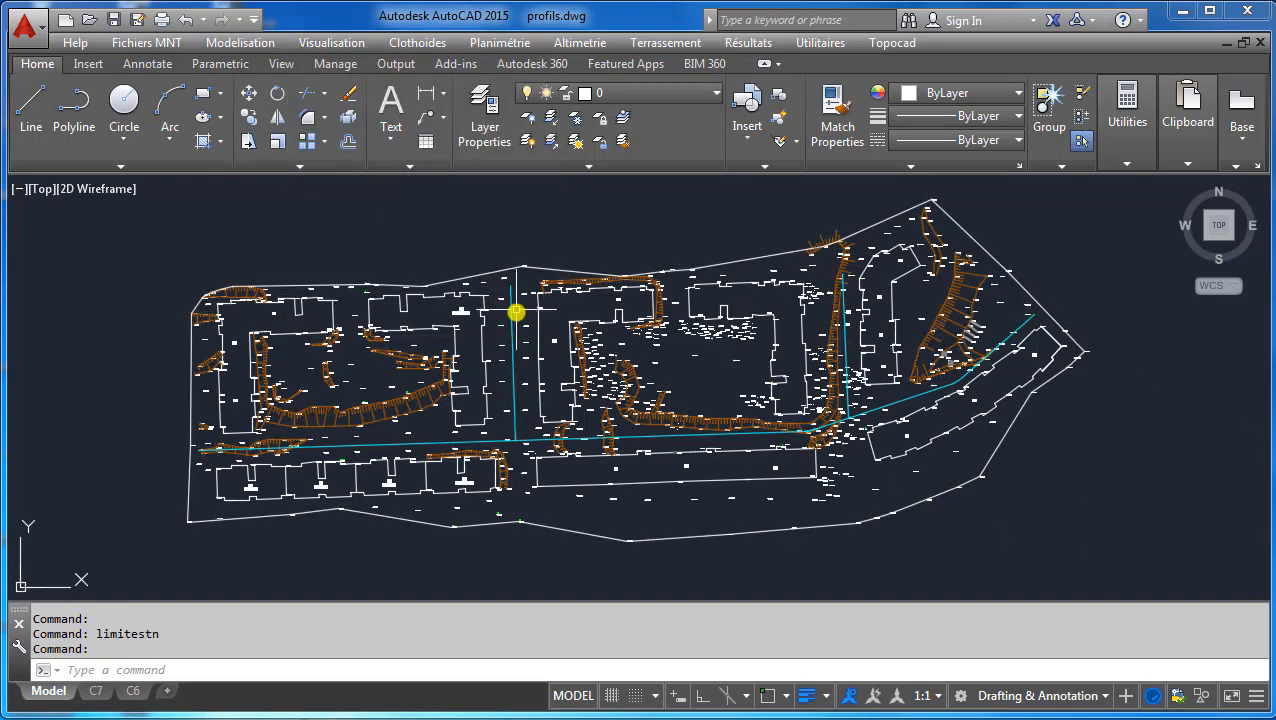
pyautogui.scroll(5, 178, 458)
pyautogui.scroll(-5, 199, 436)
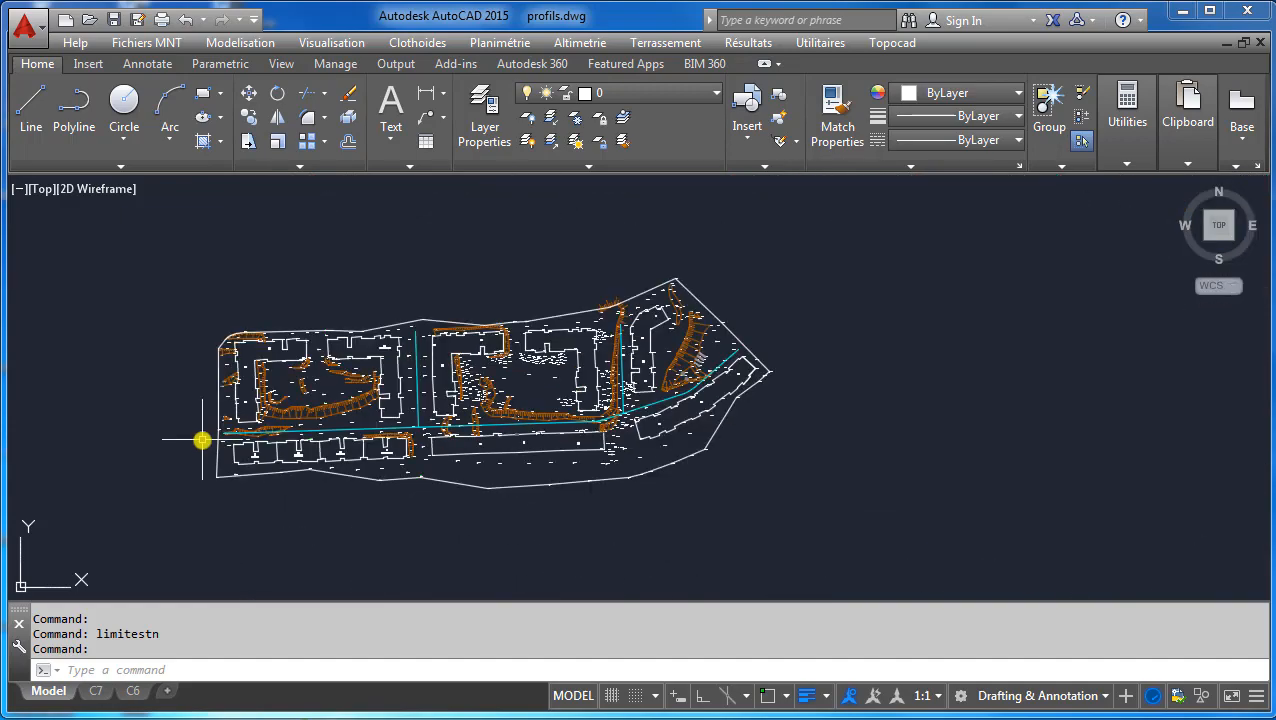
pyautogui.scroll(2, 496, 436)
pyautogui.scroll(2, 509, 443)
pyautogui.moveTo(509, 443); pyautogui.dragTo(790, 535, button='middle')
pyautogui.scroll(-2, 610, 469)
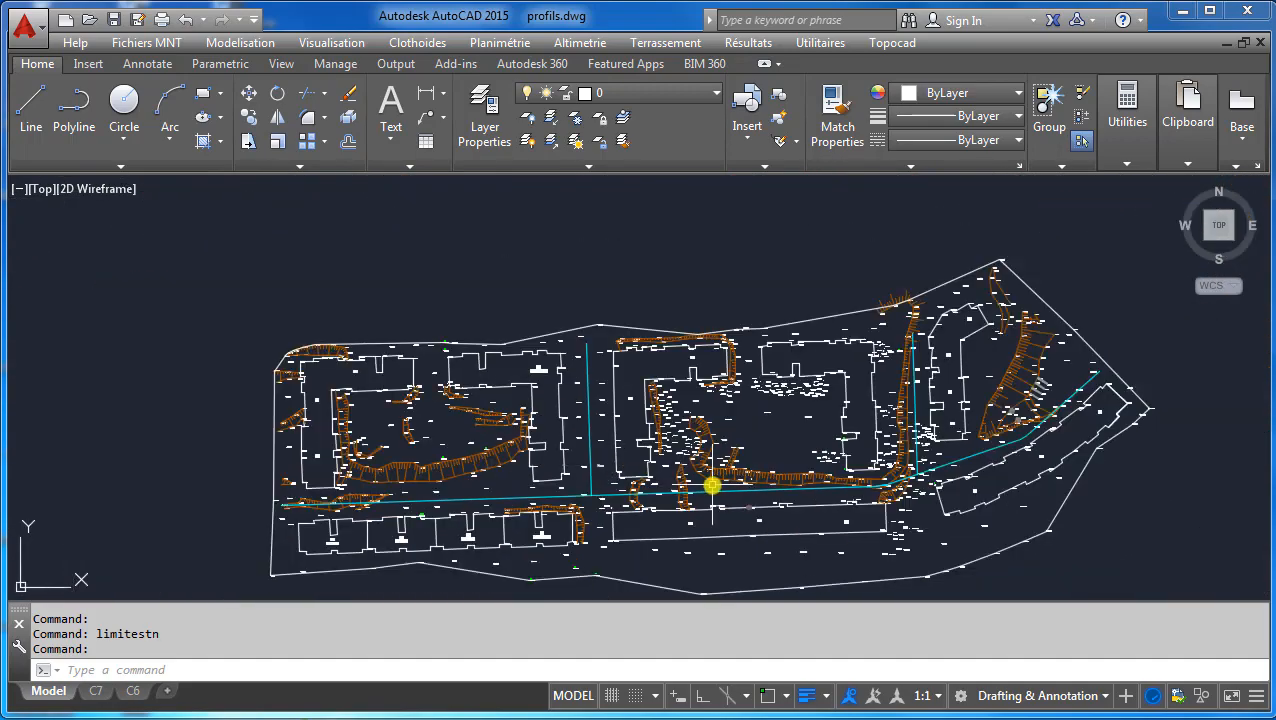
pyautogui.moveTo(664, 462); pyautogui.dragTo(628, 411, button='middle')
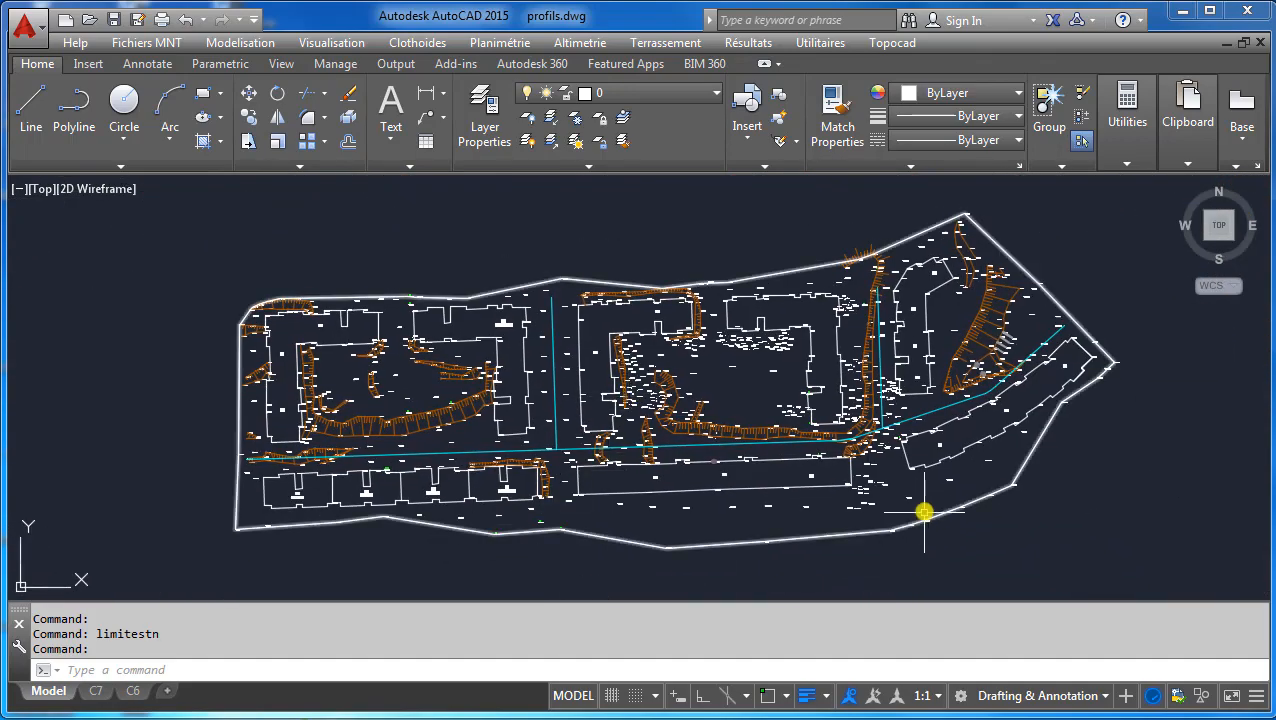
# Examine the separate elements of the cyan main axis around its bend, and clear the selection.
pyautogui.scroll(5, 856, 440)
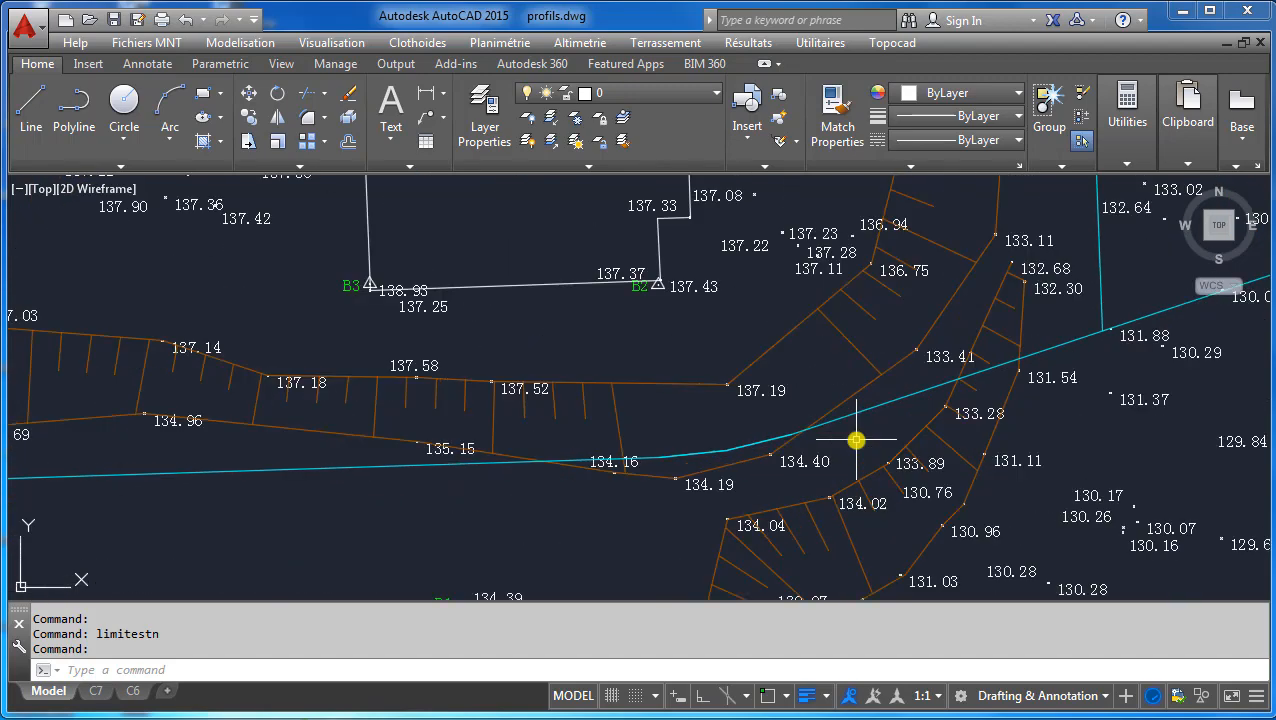
pyautogui.click(1145, 322)
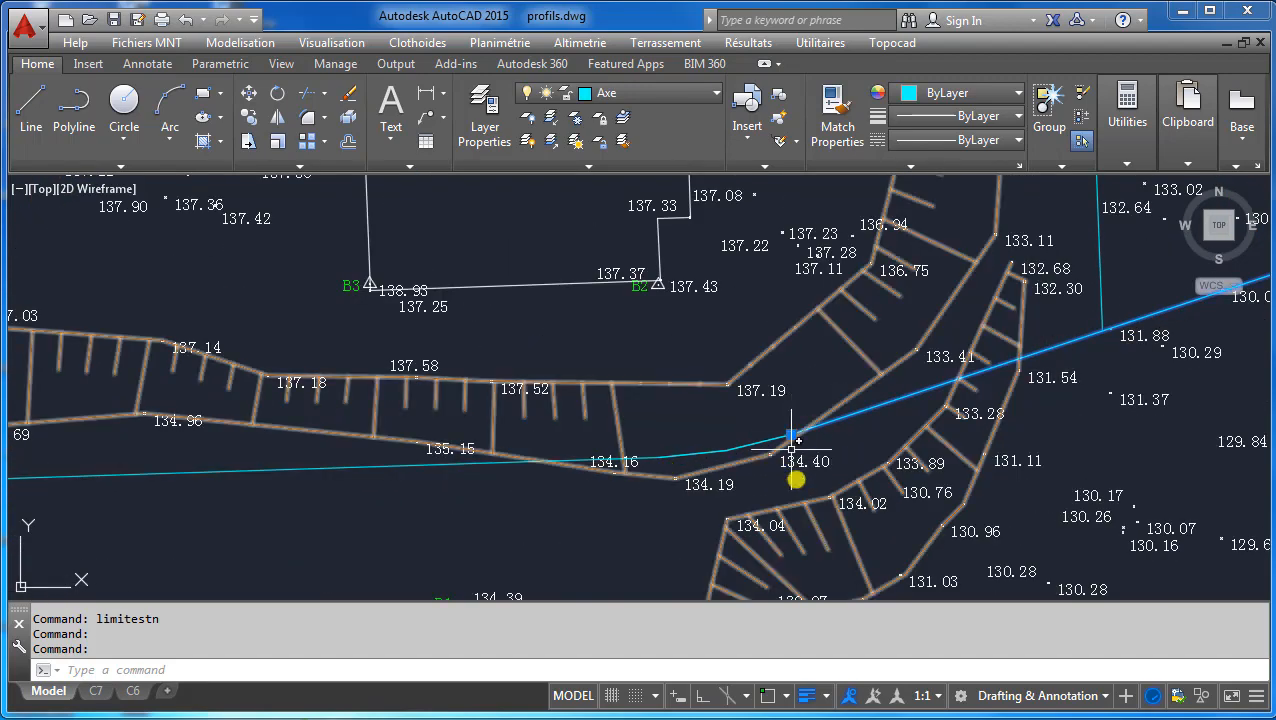
pyautogui.click(727, 452)
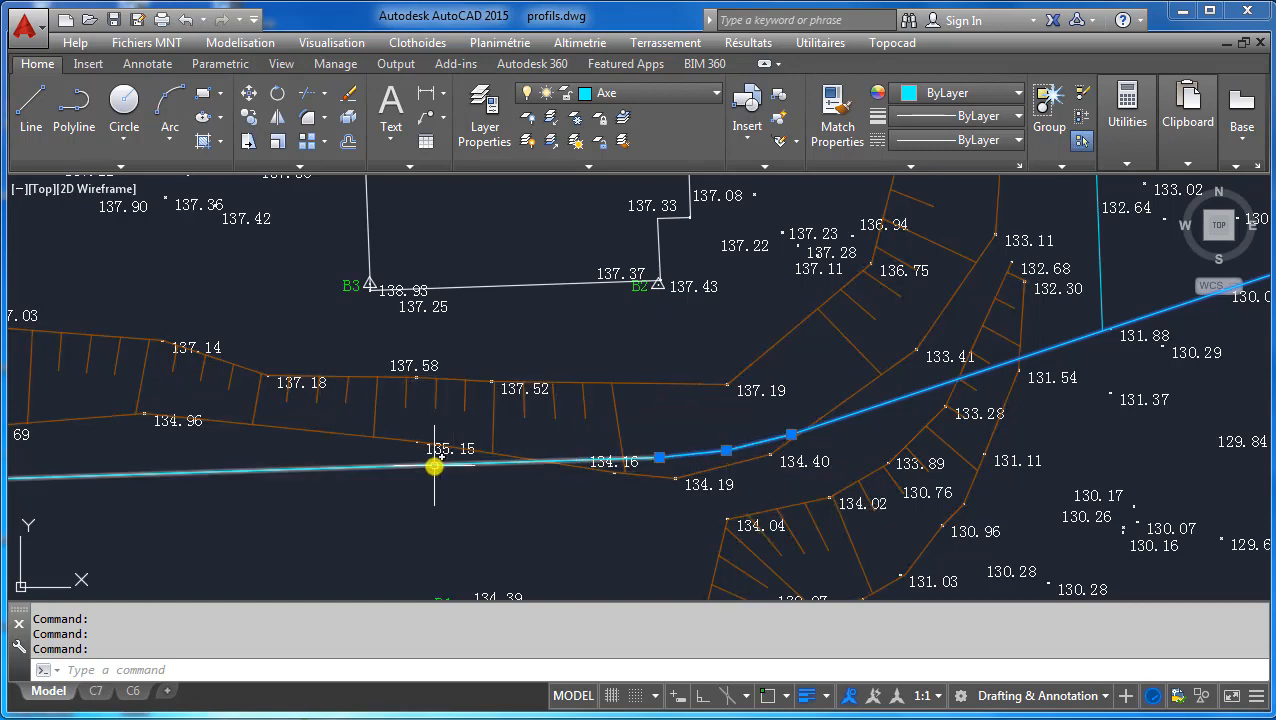
pyautogui.scroll(-8, 617, 441)
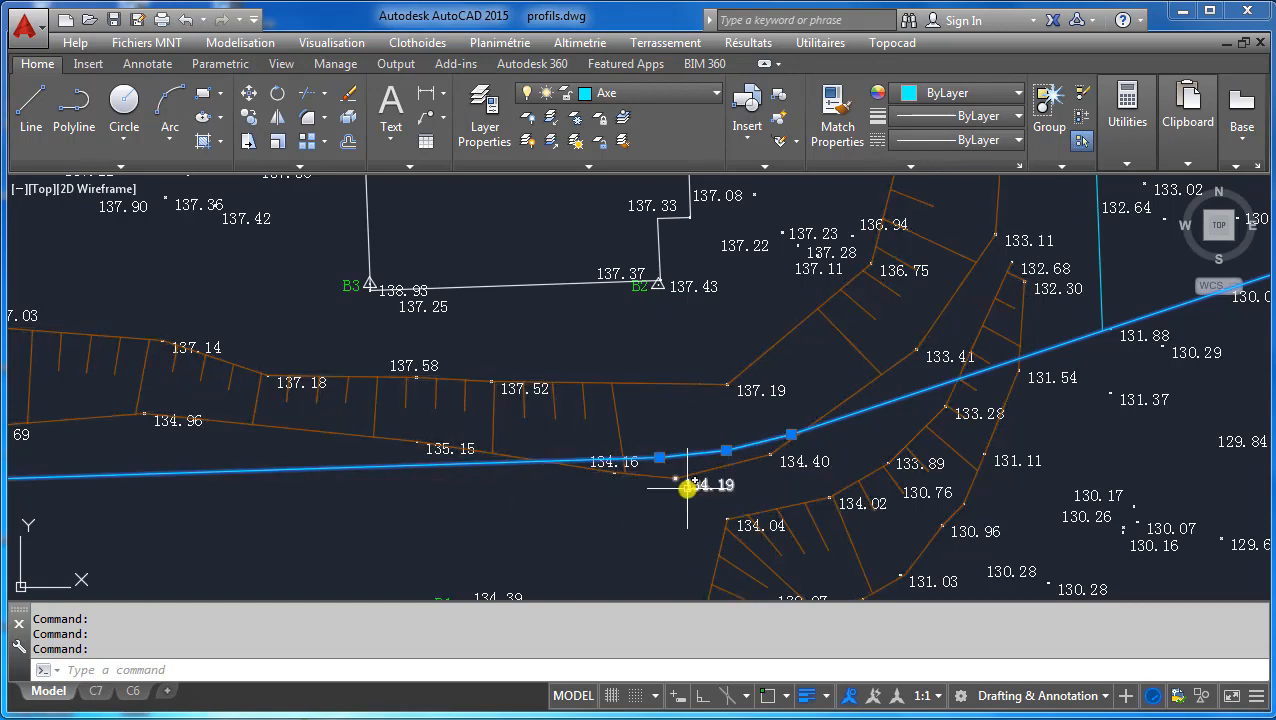
pyautogui.moveTo(491, 517)
pyautogui.mouseDown(button='middle')
pyautogui.moveTo(604, 498)
pyautogui.moveTo(572, 475)
pyautogui.mouseUp(button='middle')
pyautogui.press('Escape')
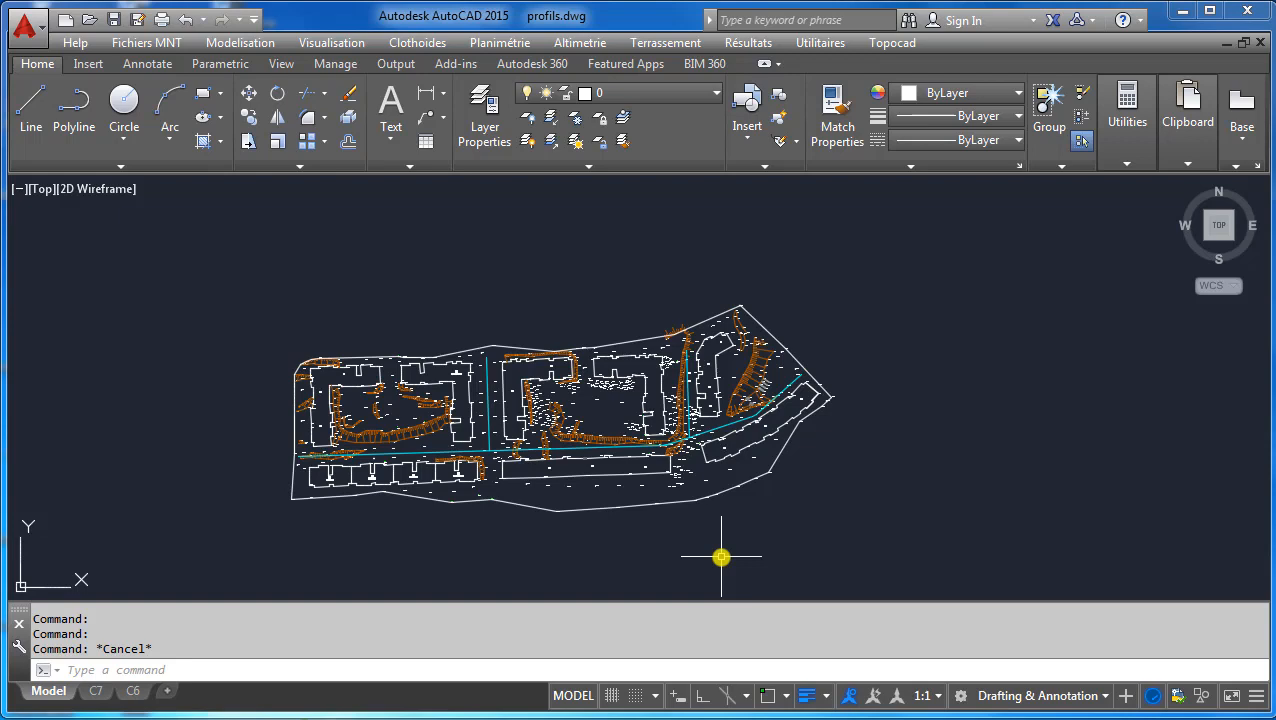
# In the global numbering model, set the marker width (Largeur des repères) to 3 and the numbering to Numéros (1,2 ...).
pyautogui.click(524, 46)
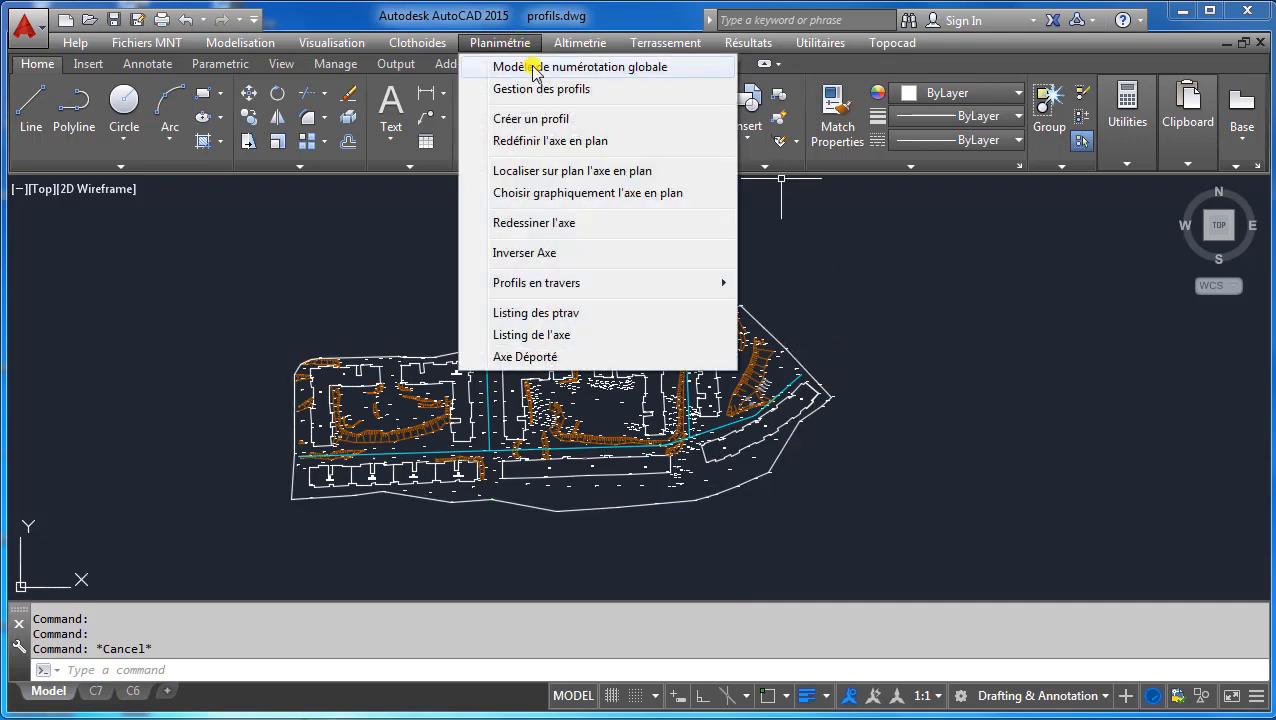
pyautogui.click(533, 67)
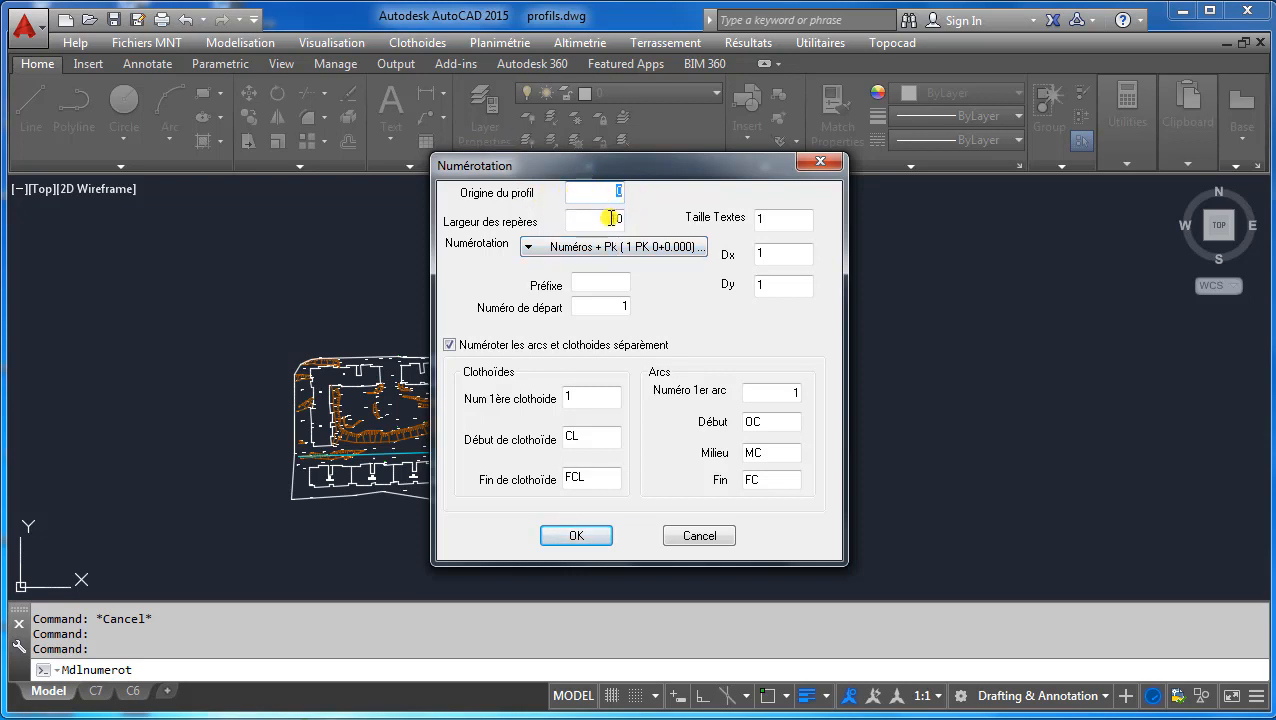
pyautogui.doubleClick(610, 218)
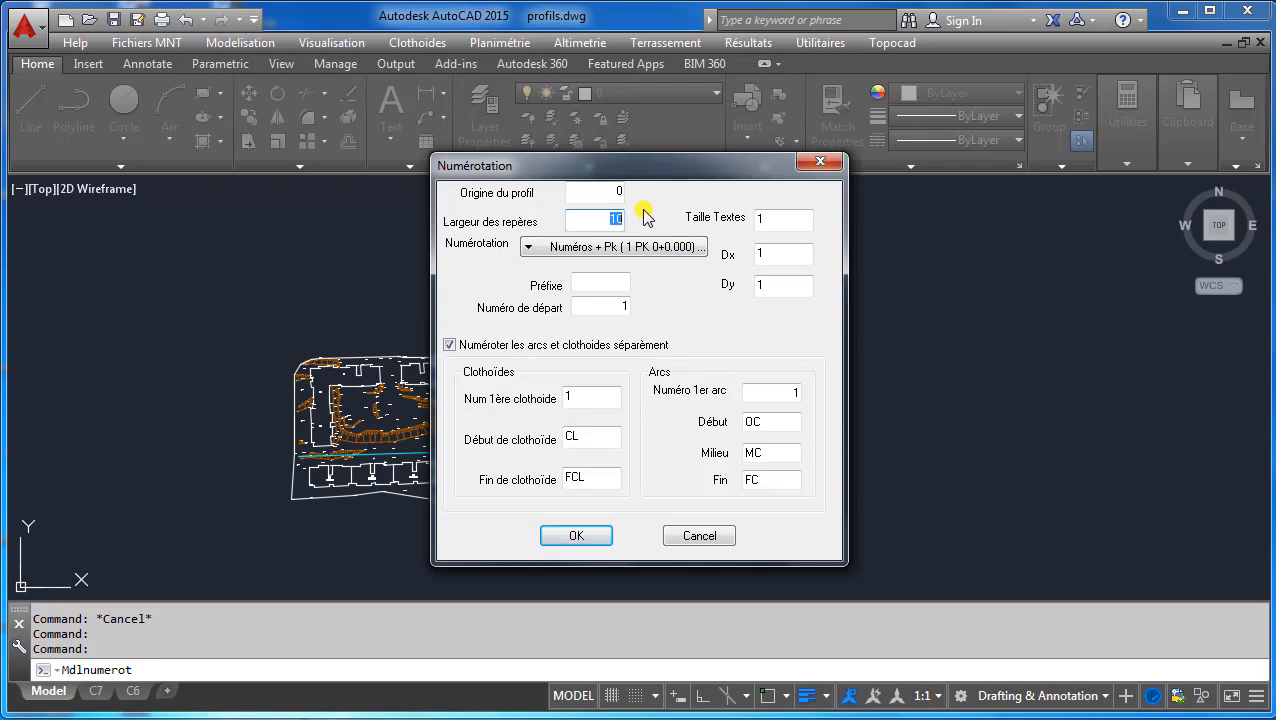
pyautogui.write('3')
pyautogui.click(621, 247)
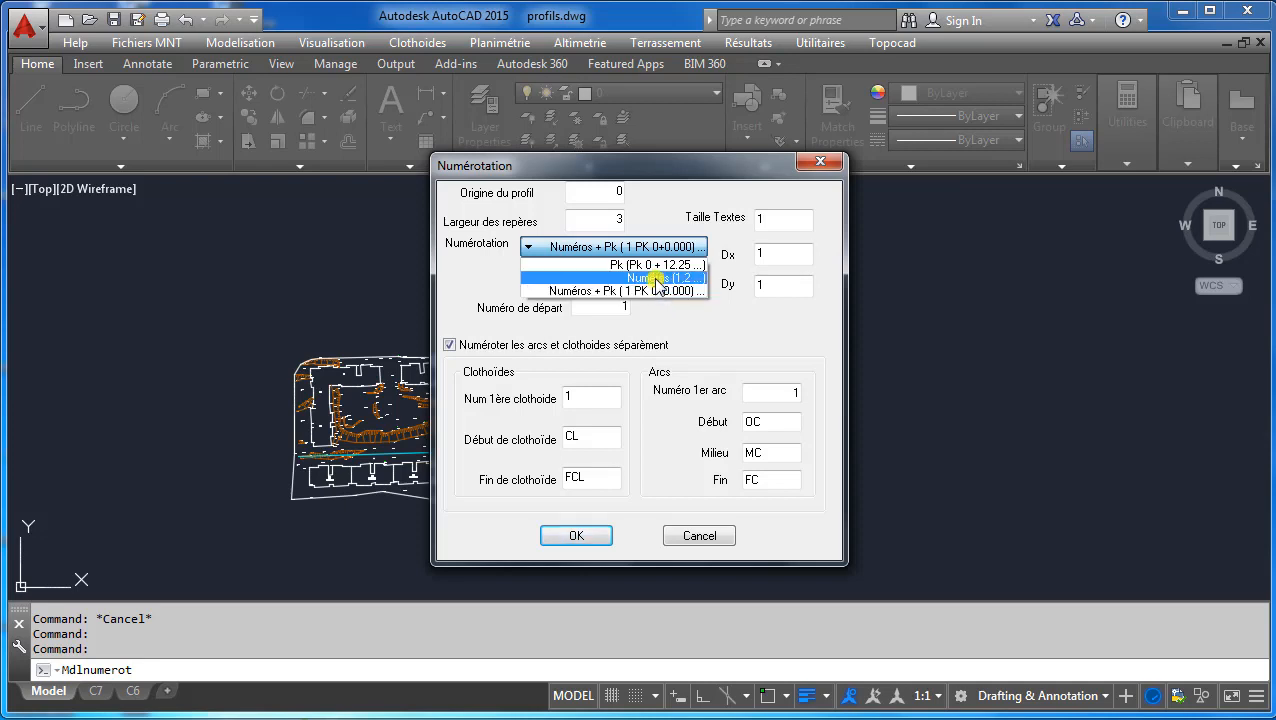
pyautogui.click(656, 278)
# Keep text size, Dx and Dy at 1, an empty prefix, and first clothoid and arc numbers at 1, and apply the numbering model.
pyautogui.click(787, 220)
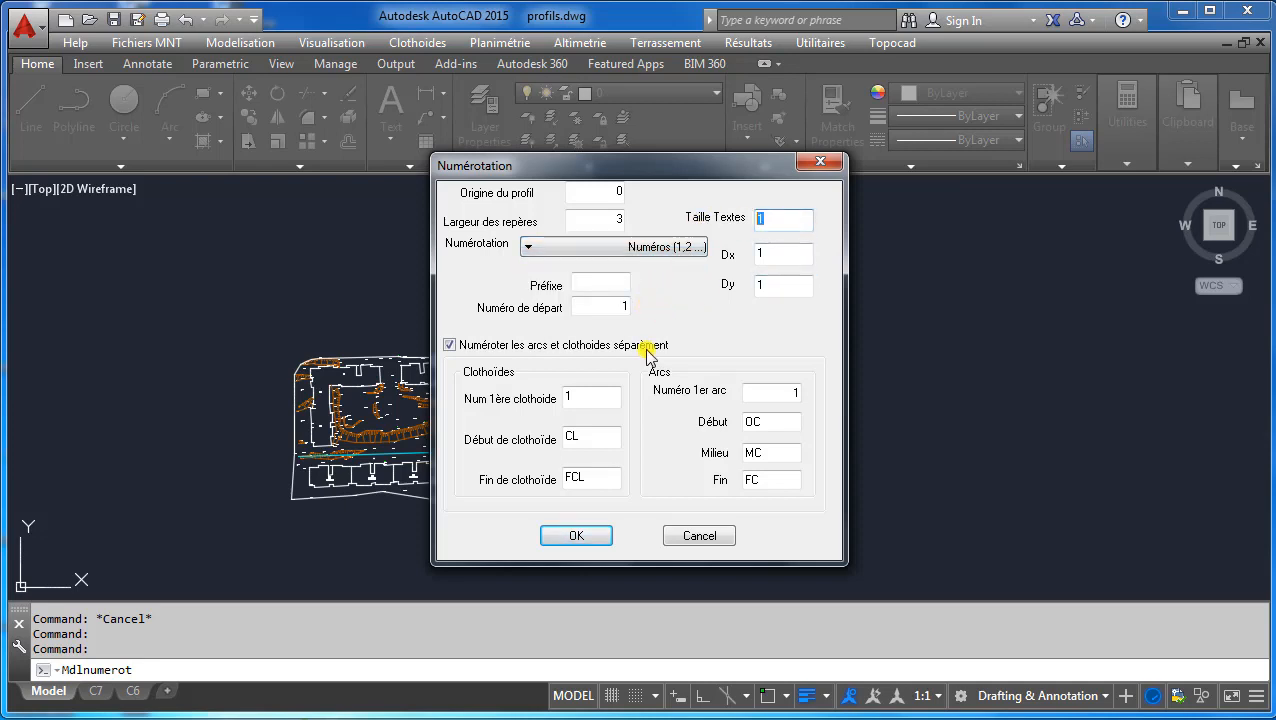
pyautogui.click(775, 253)
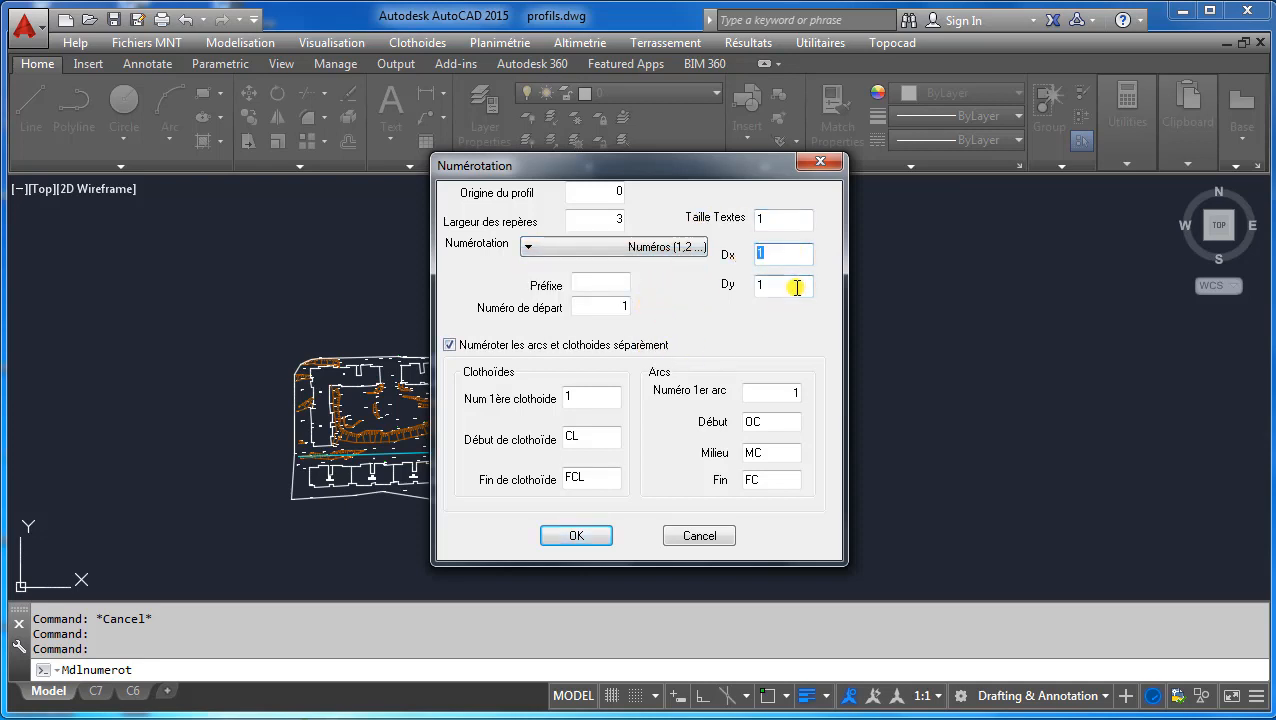
pyautogui.moveTo(797, 288); pyautogui.dragTo(692, 286)
pyautogui.moveTo(783, 253); pyautogui.dragTo(763, 291)
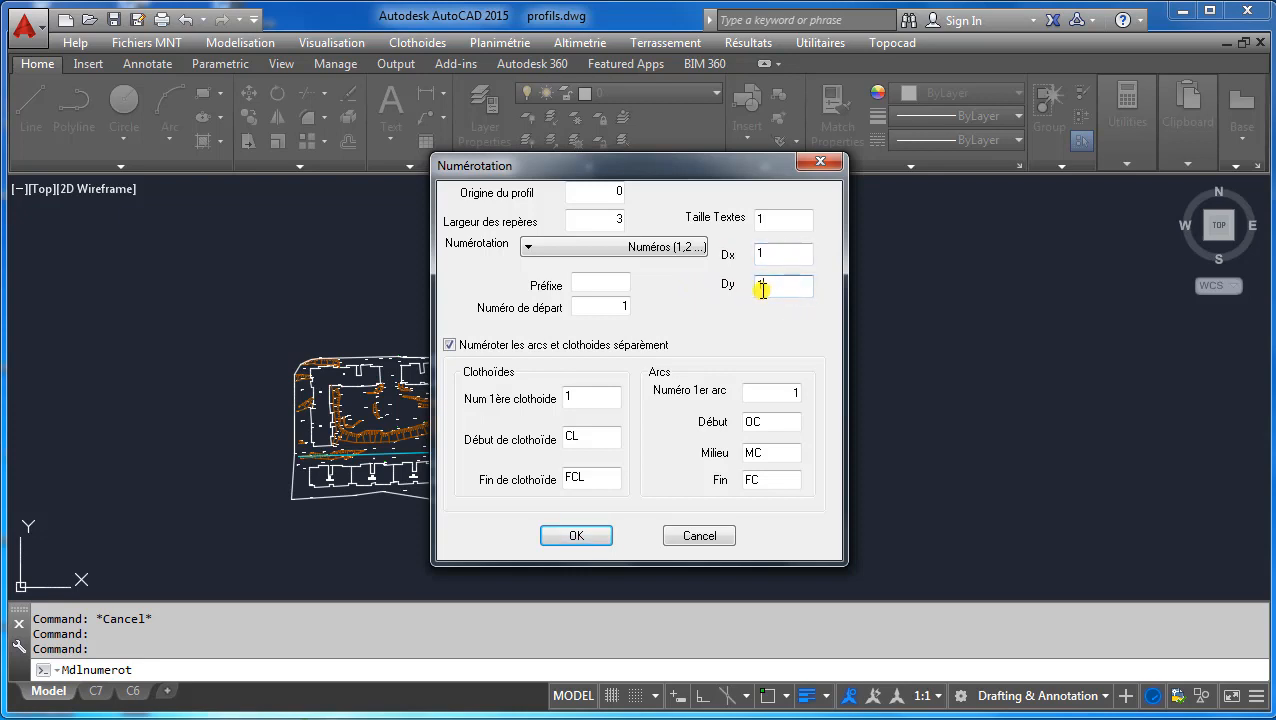
pyautogui.click(595, 286)
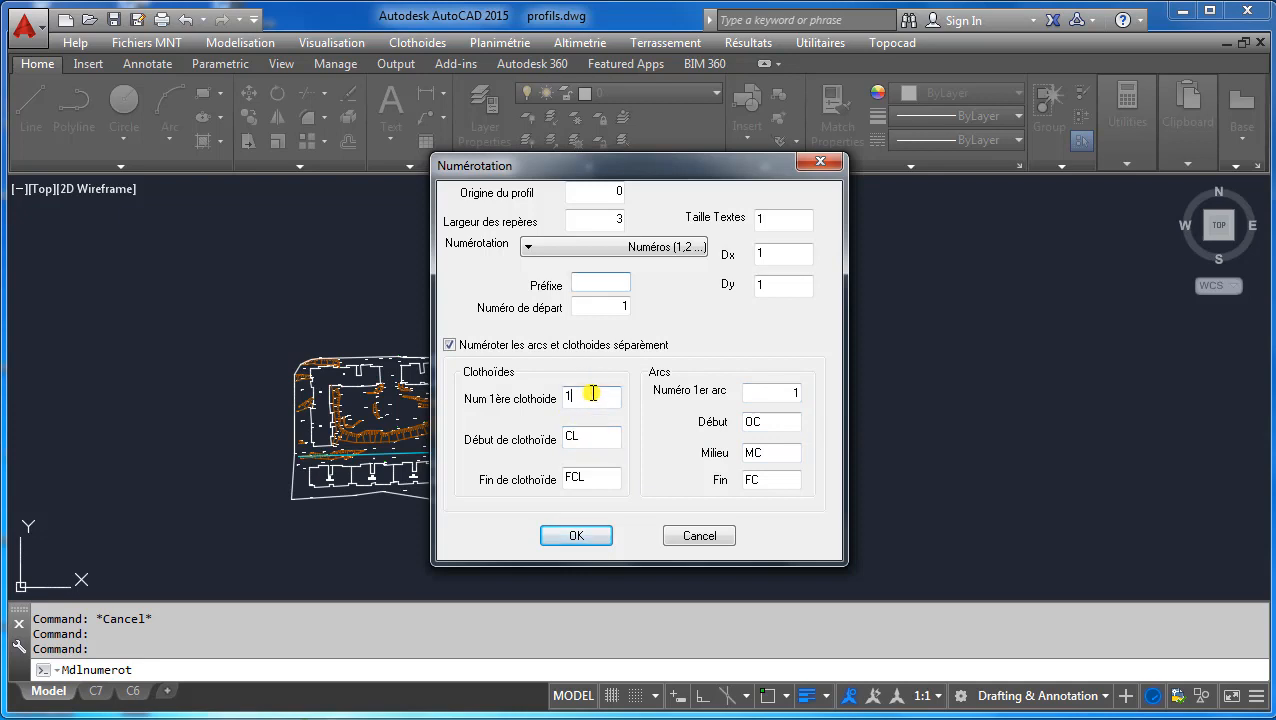
pyautogui.click(780, 393)
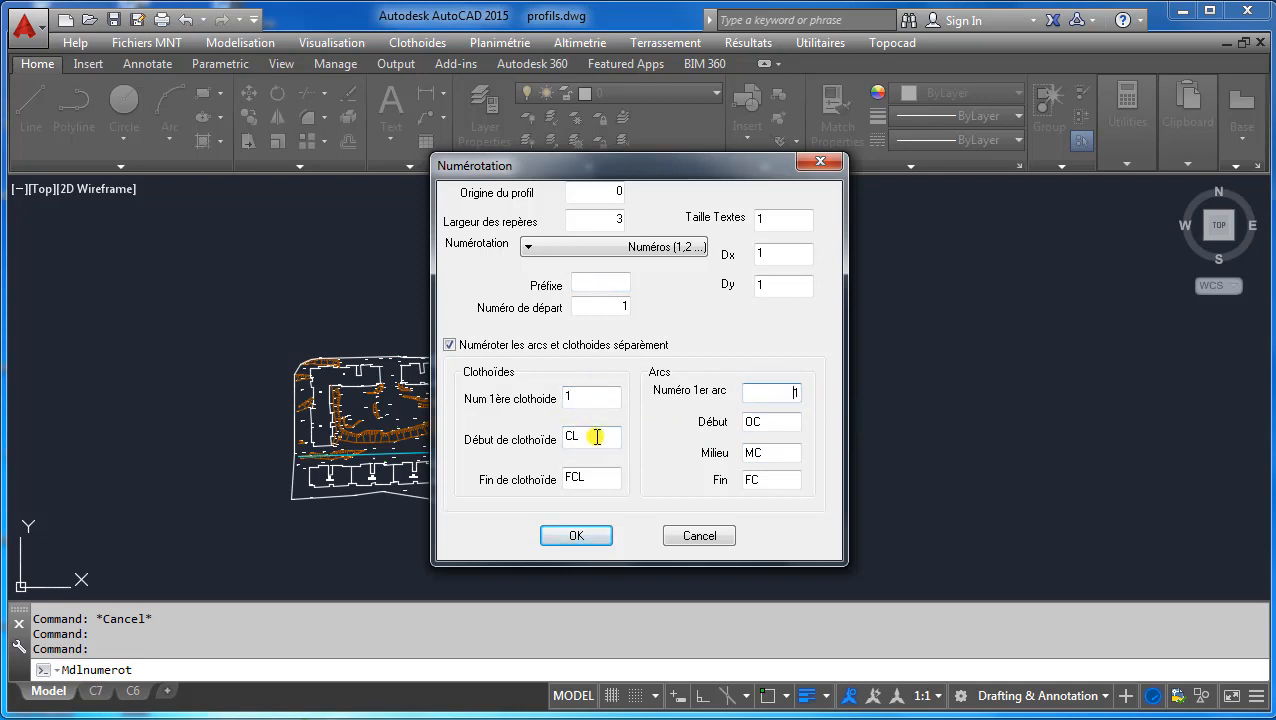
pyautogui.click(580, 537)
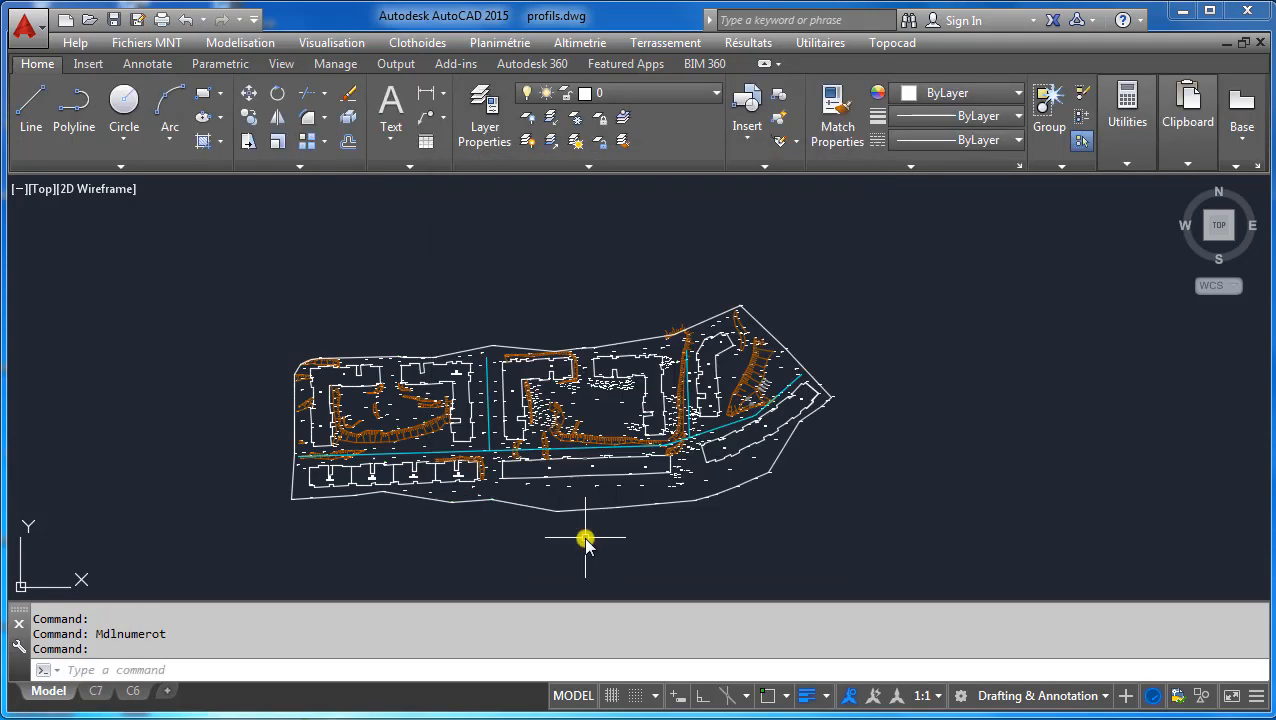
# Create a new profile of type 2 (Routes) named Axe-P.
pyautogui.moveTo(581, 490); pyautogui.dragTo(692, 459, button='middle')
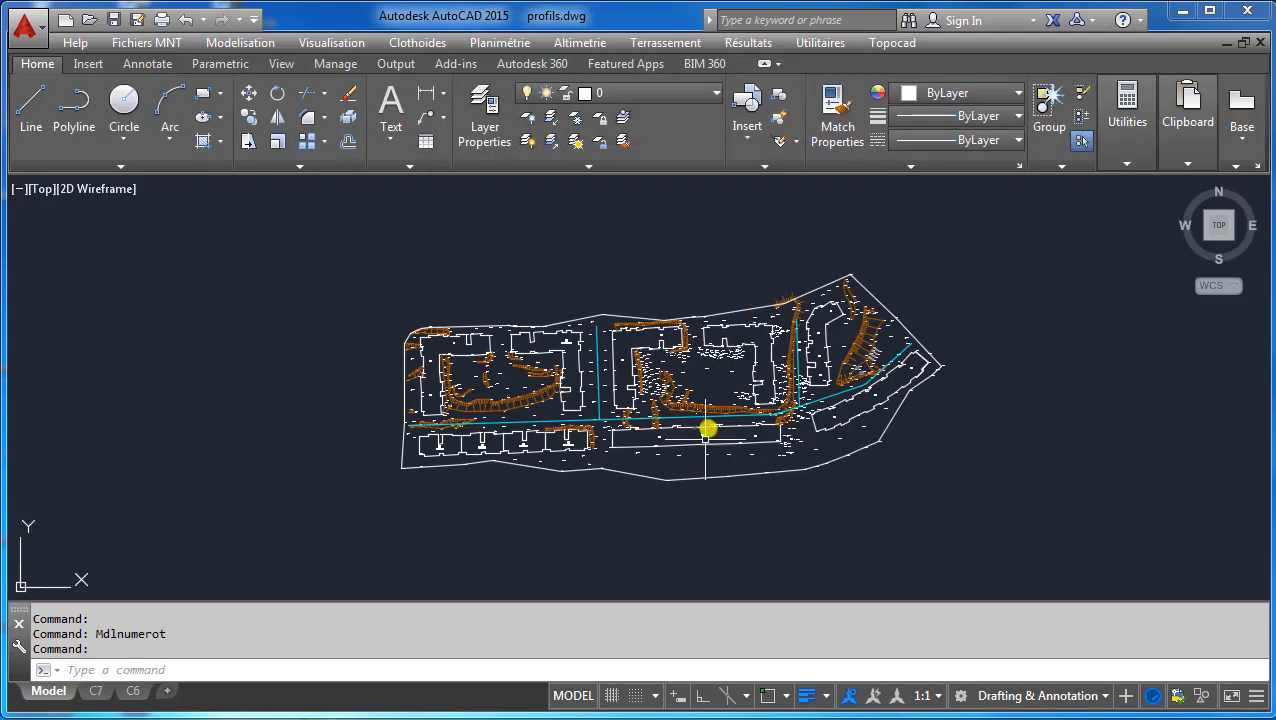
pyautogui.click(522, 43)
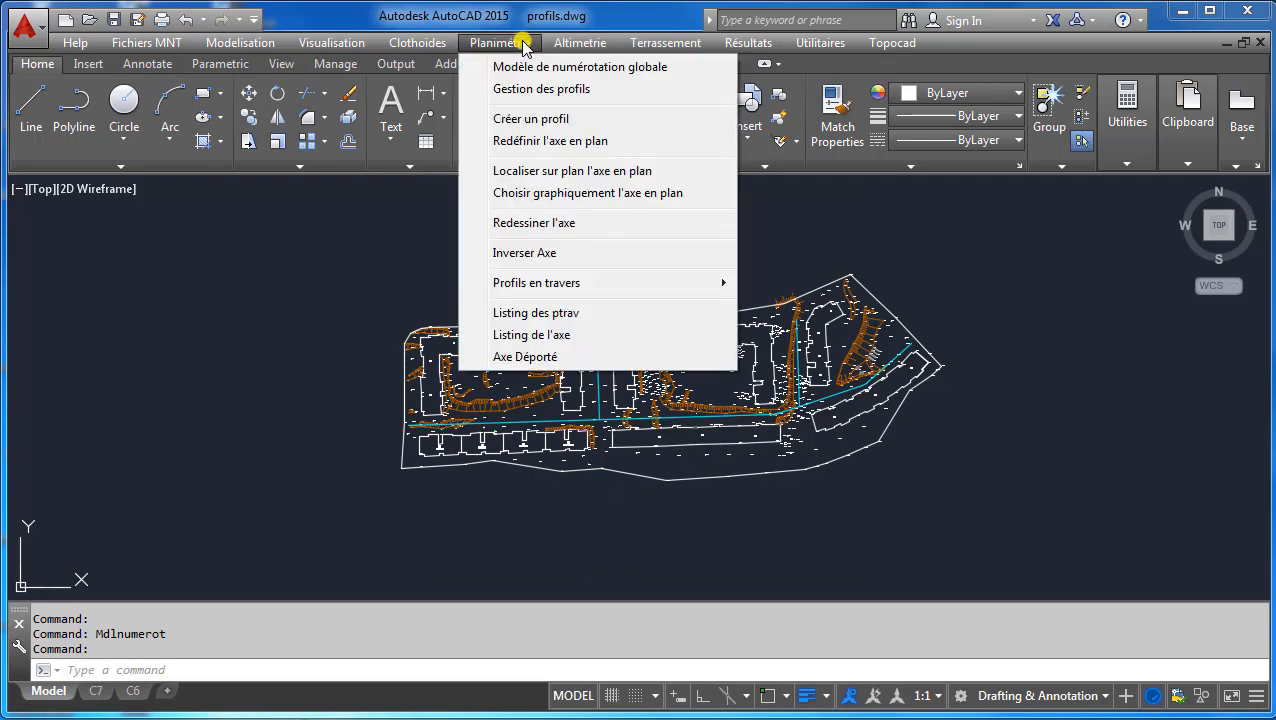
pyautogui.click(547, 121)
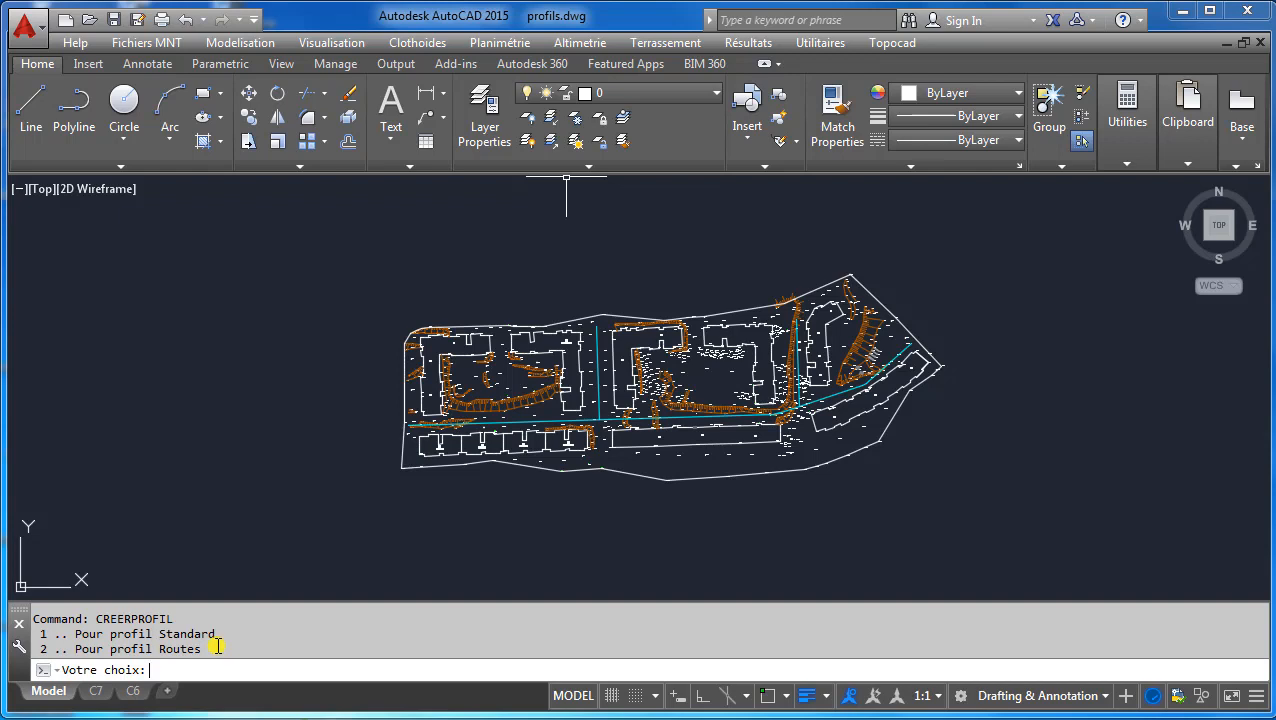
pyautogui.write('2')
pyautogui.press('Return')
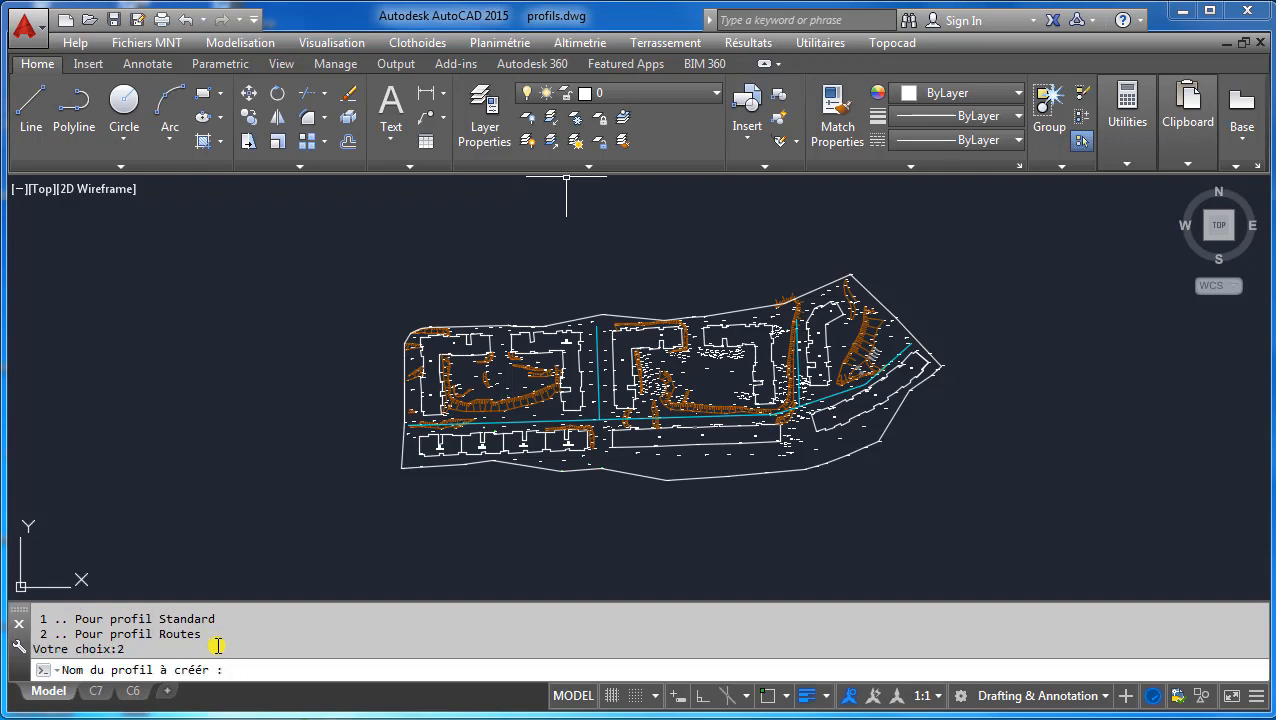
pyautogui.write('Axe-P')
pyautogui.press('Return')
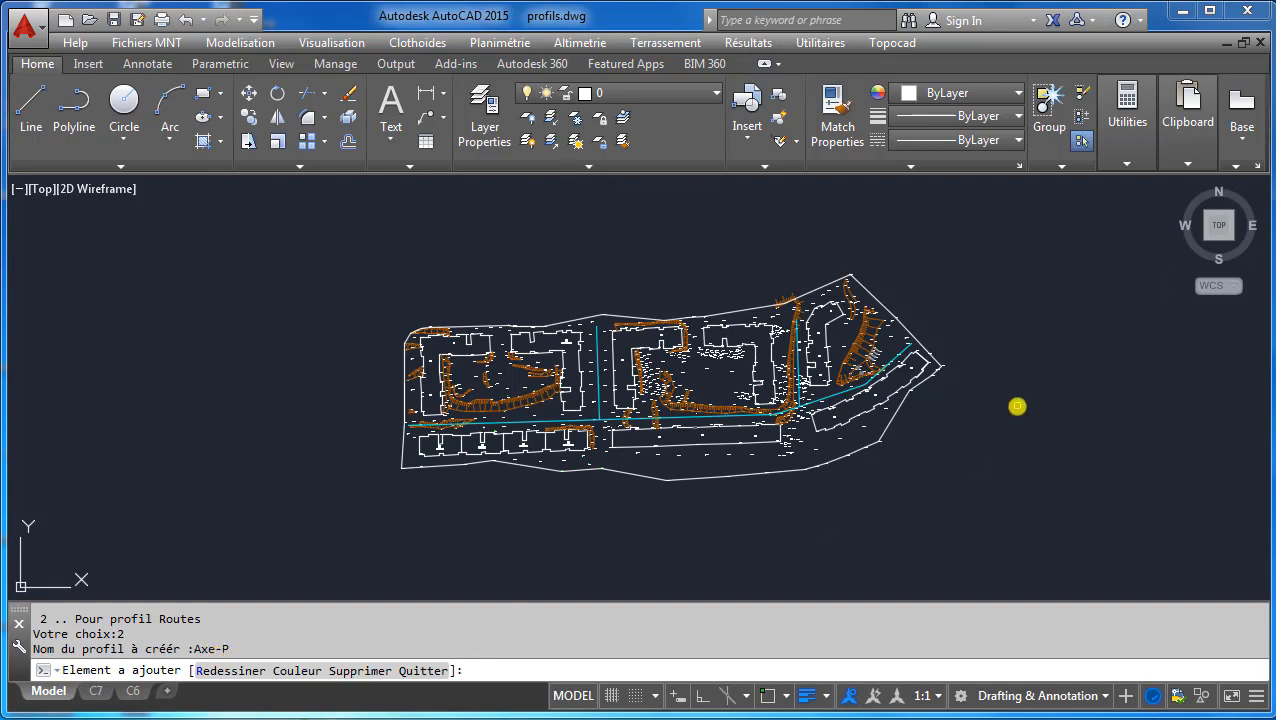
# Add the cyan main axis elements to profile Axe-P one by one, from the northeast end through the bends to the long western line.
pyautogui.click(906, 353)
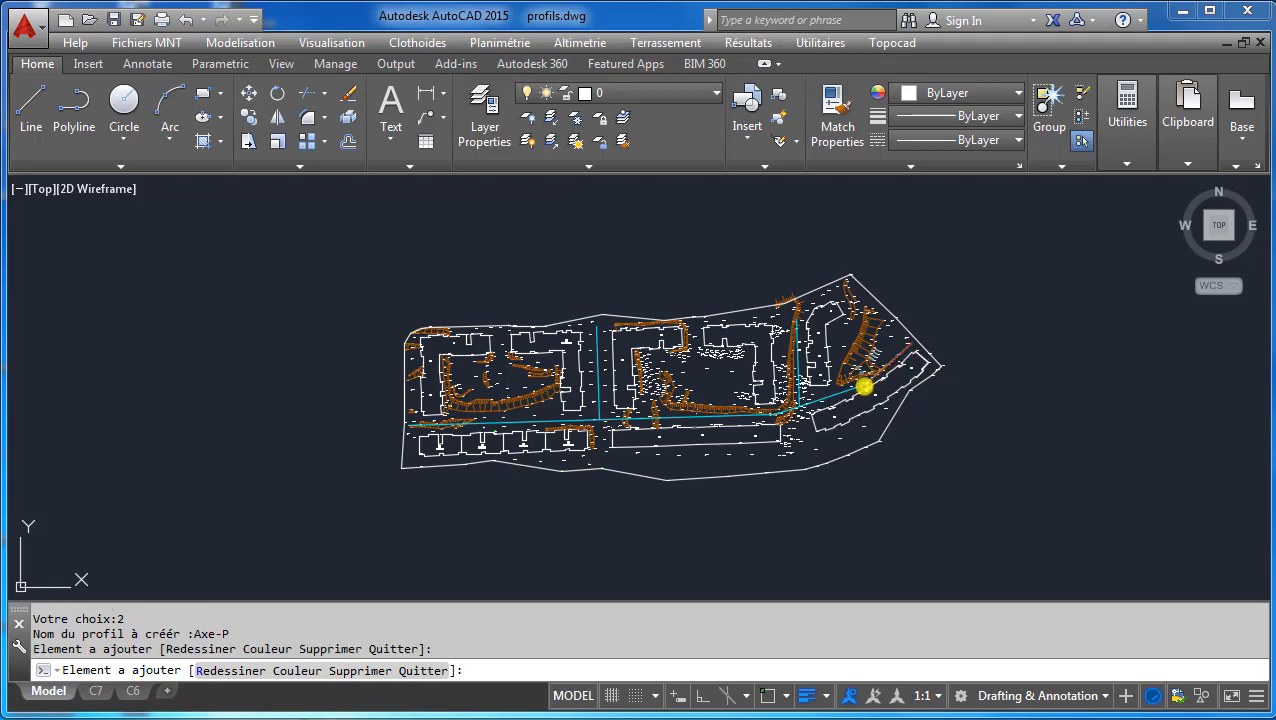
pyautogui.click(864, 386)
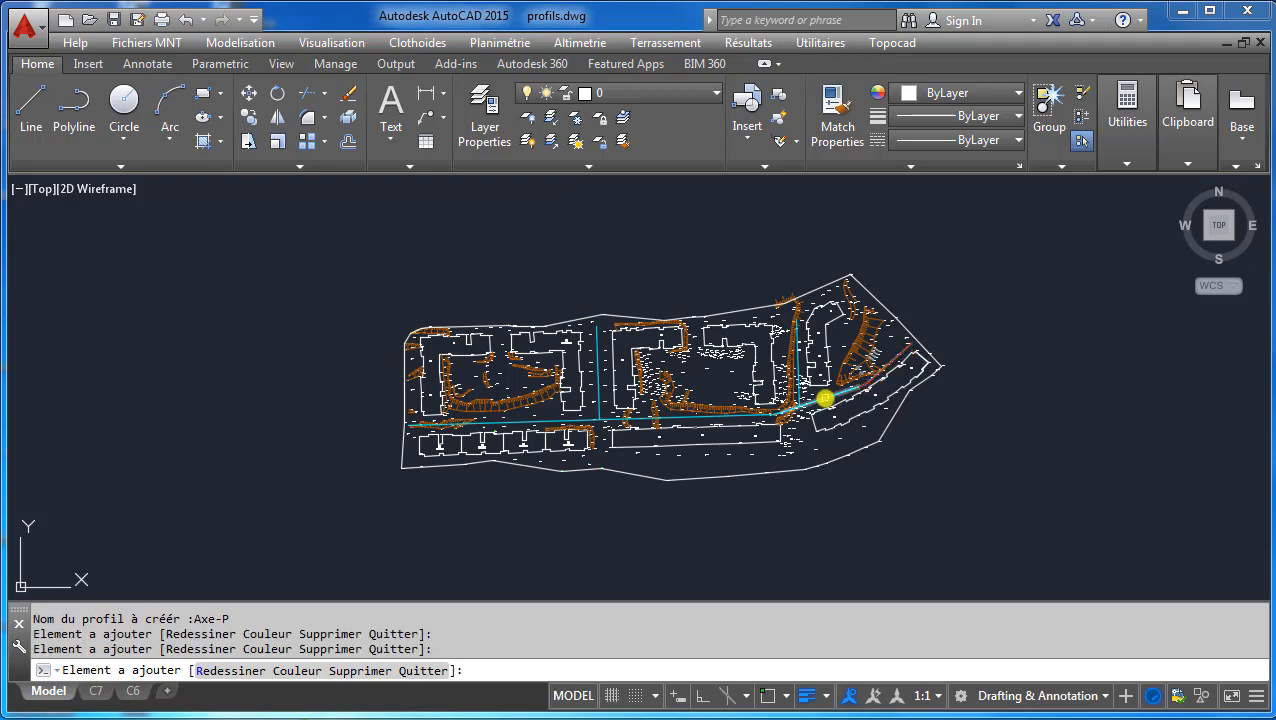
pyautogui.click(824, 398)
pyautogui.scroll(8, 775, 415)
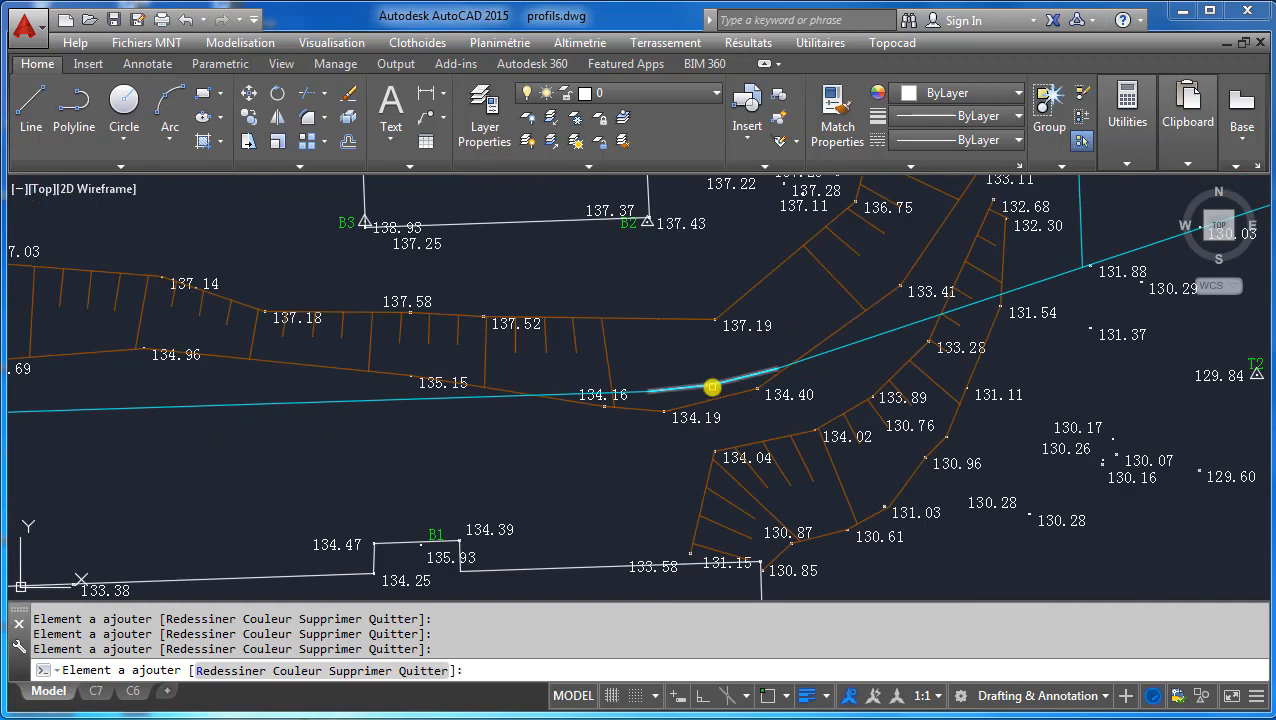
pyautogui.click(711, 387)
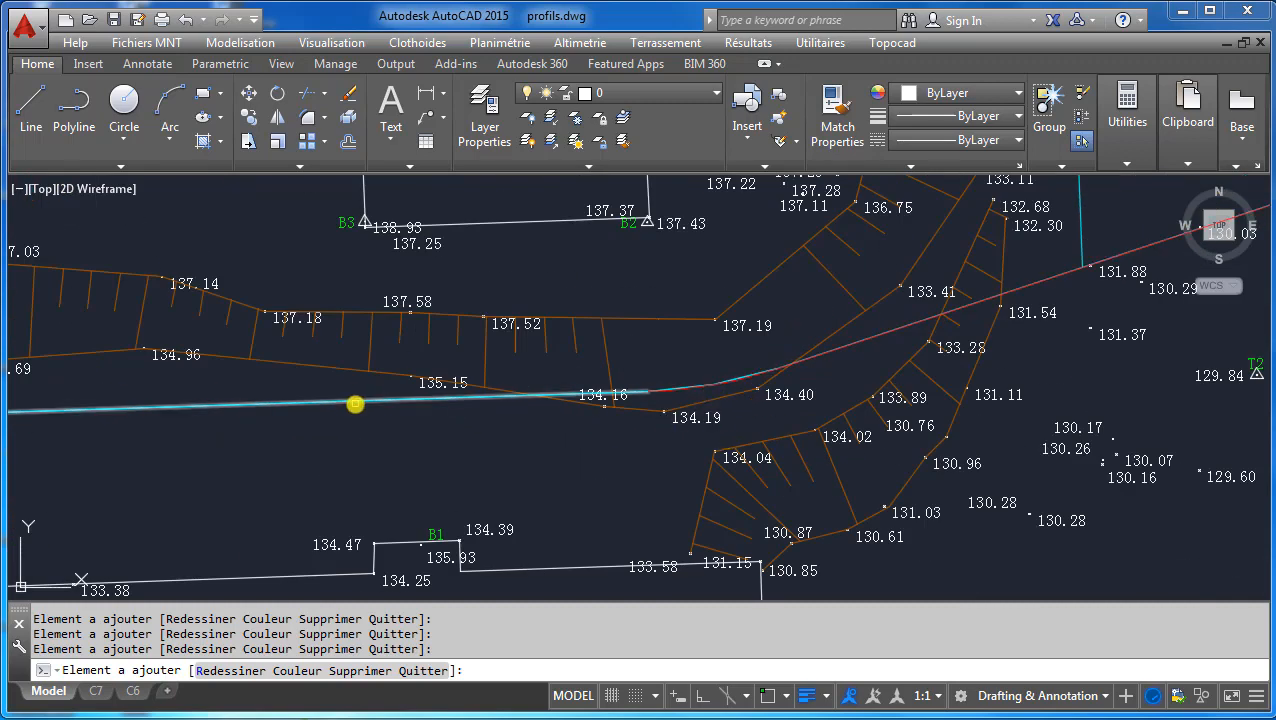
pyautogui.click(355, 403)
# Highlight all elements of profile Axe-P in colour with the Couleur option to check the whole main axis.
pyautogui.scroll(-10, 661, 430)
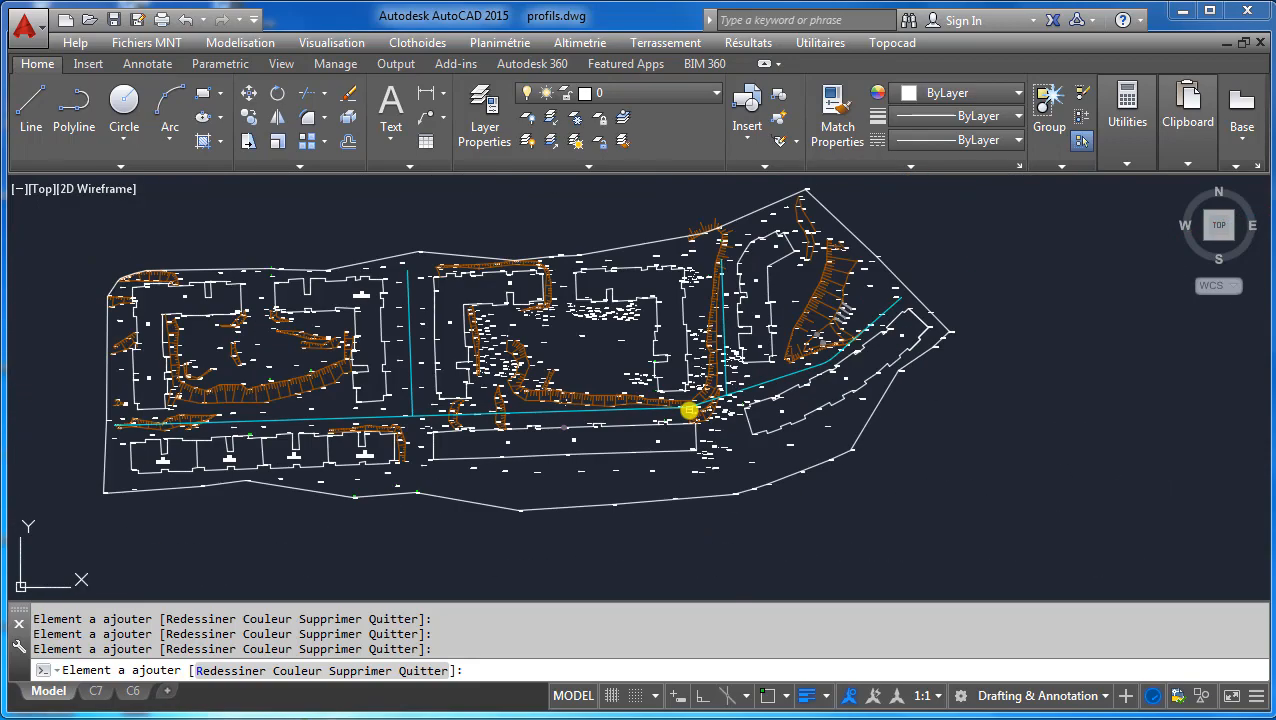
pyautogui.scroll(-1, 681, 419)
pyautogui.scroll(1, 530, 453)
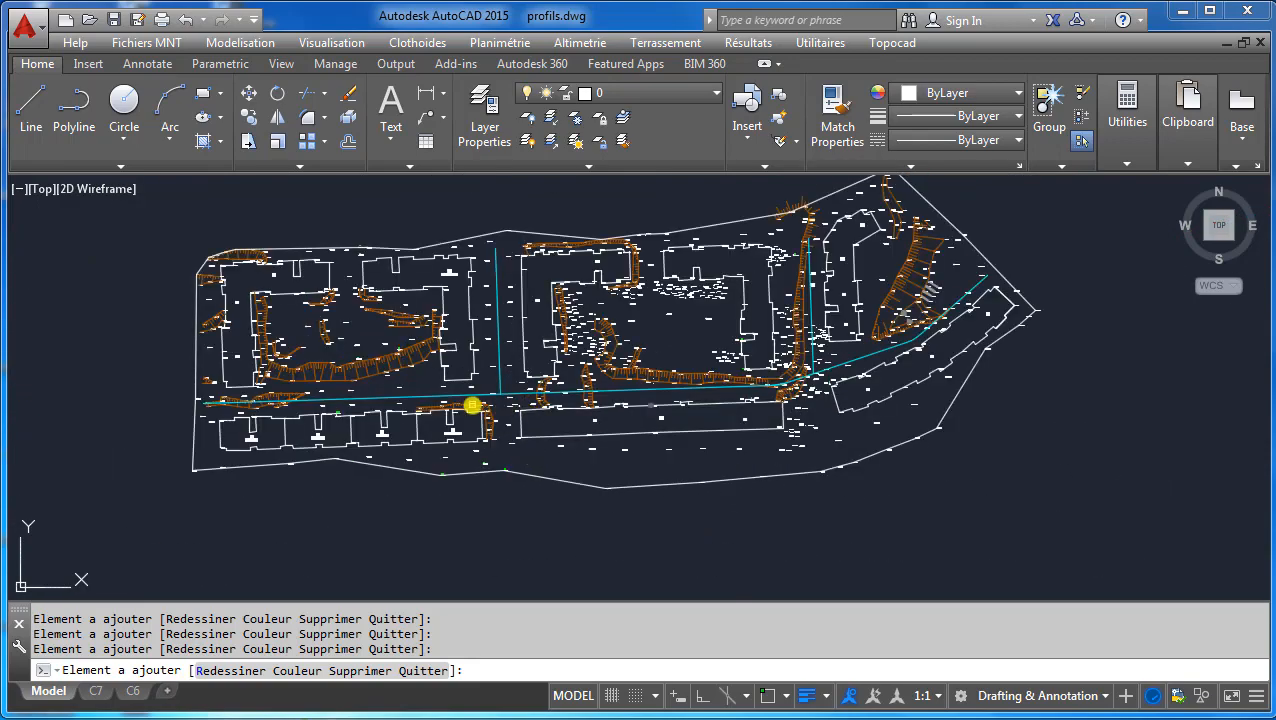
pyautogui.scroll(1, 400, 405)
pyautogui.scroll(-1, 399, 416)
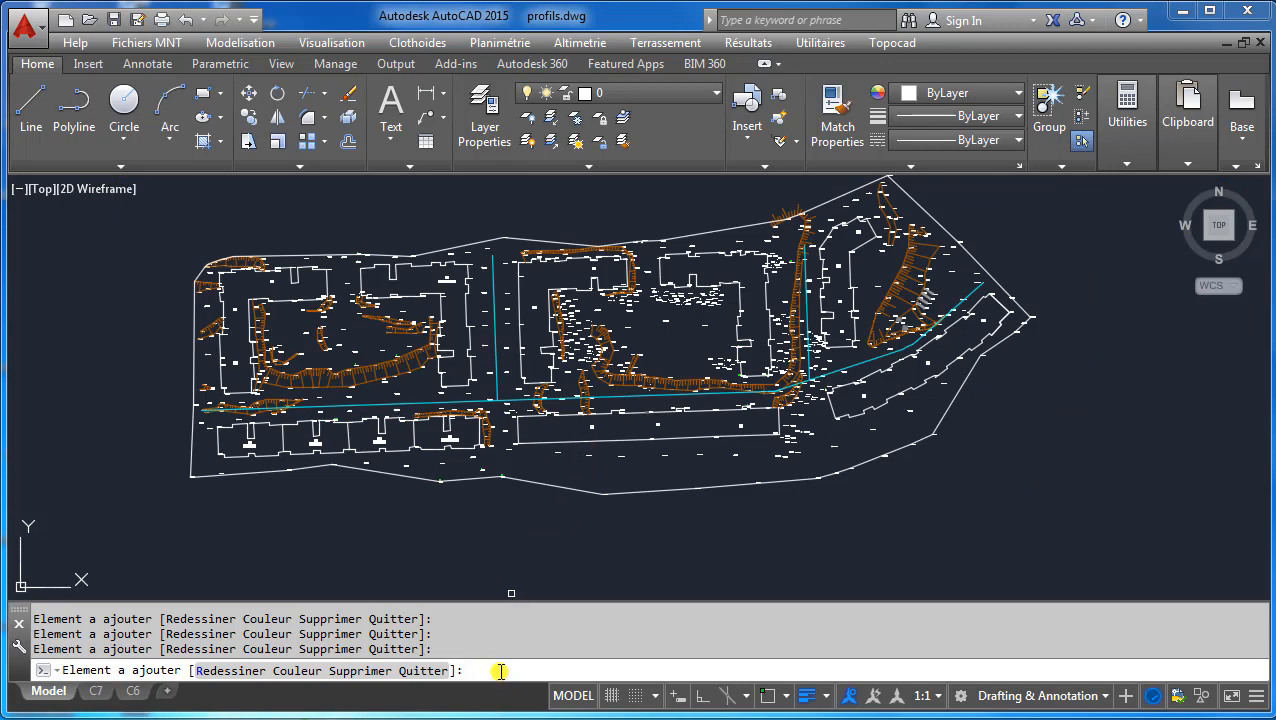
pyautogui.write('c')
pyautogui.press('Return')
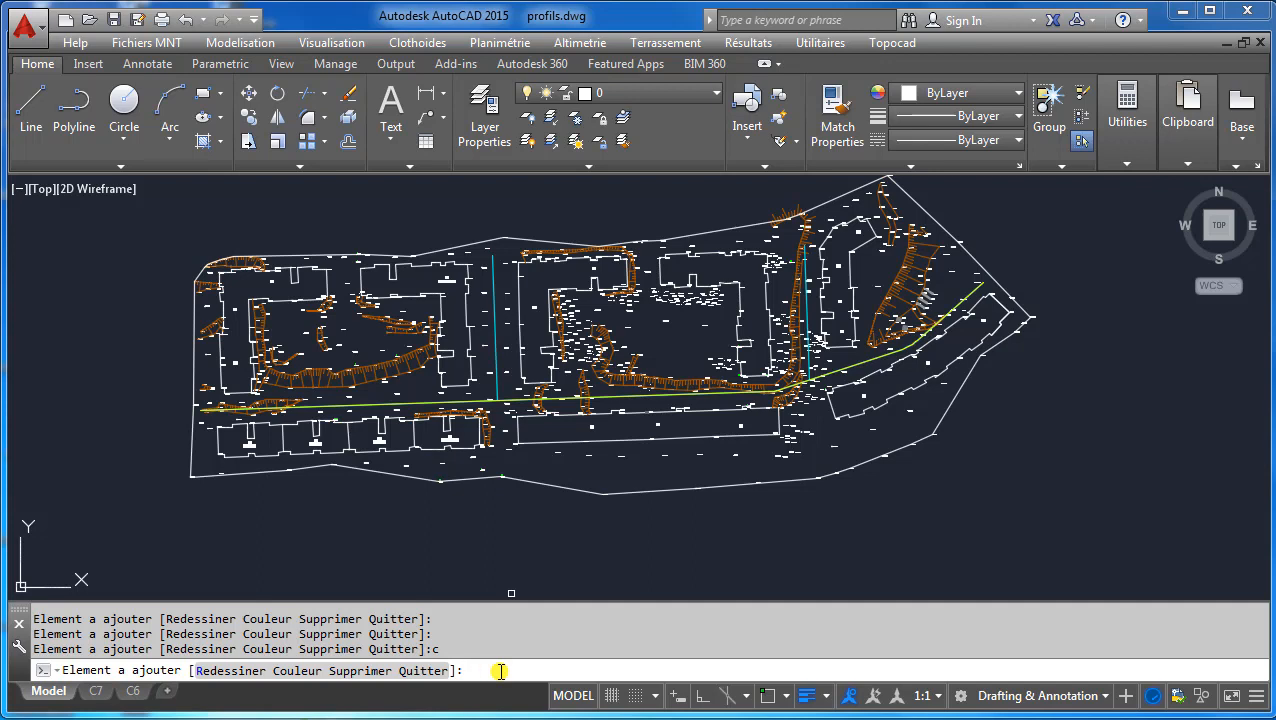
# Finish adding elements and distribute the Axe-P points with a maximum distance of 15 in Longueur Fixe mode.
pyautogui.write('q')
pyautogui.press('Return')
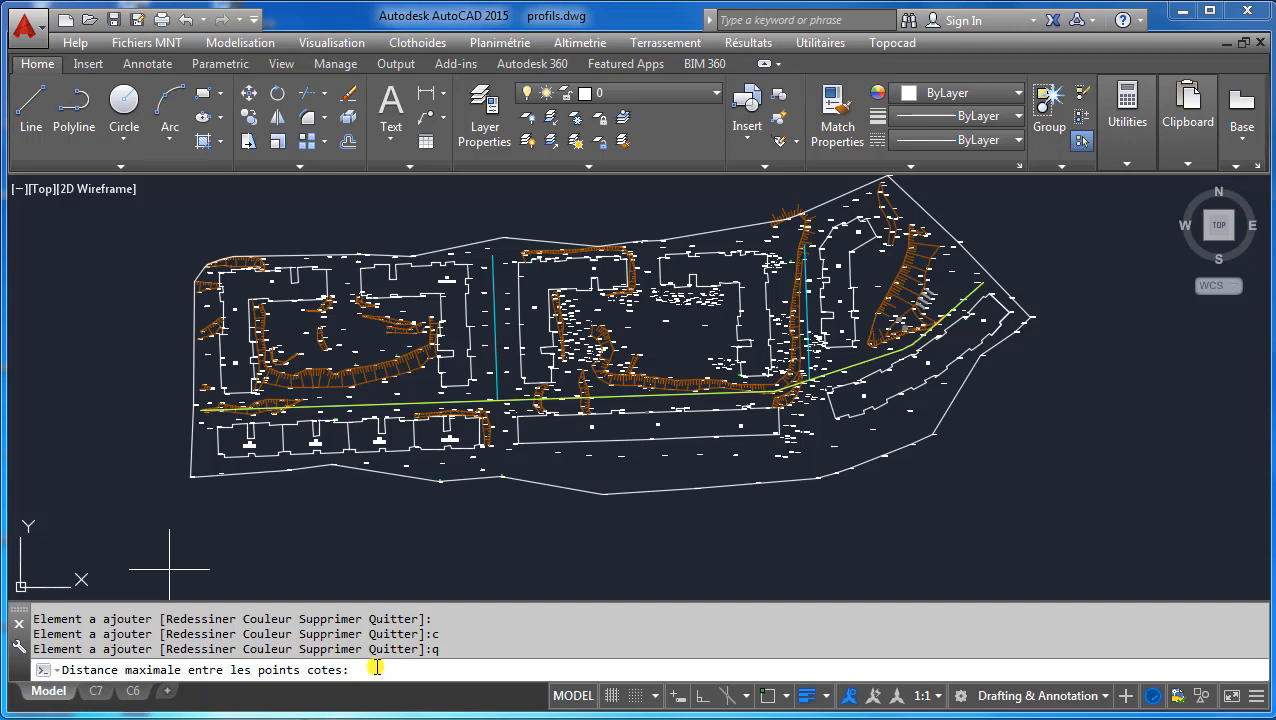
pyautogui.write('15')
pyautogui.press('Return')
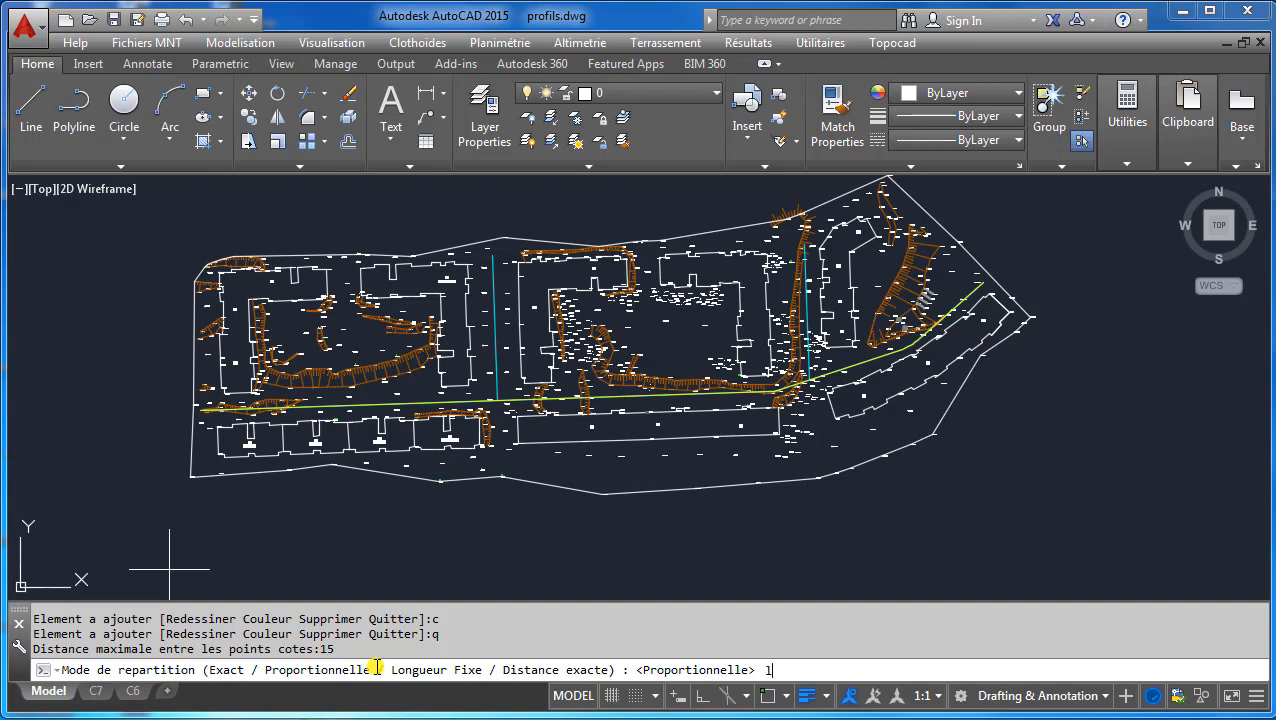
pyautogui.press('Return')
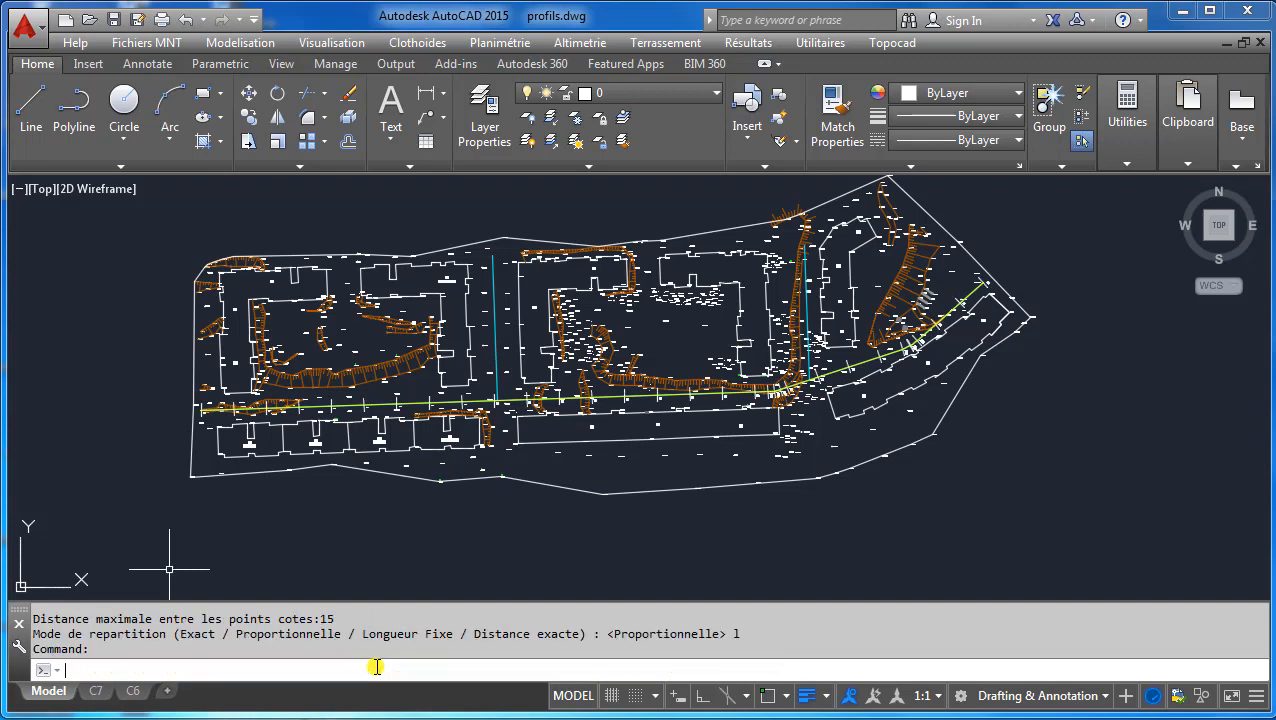
# Examine the numbered profile markers along the main axis, from the western line to the northeast end.
pyautogui.scroll(6, 353, 407)
pyautogui.scroll(-2, 281, 414)
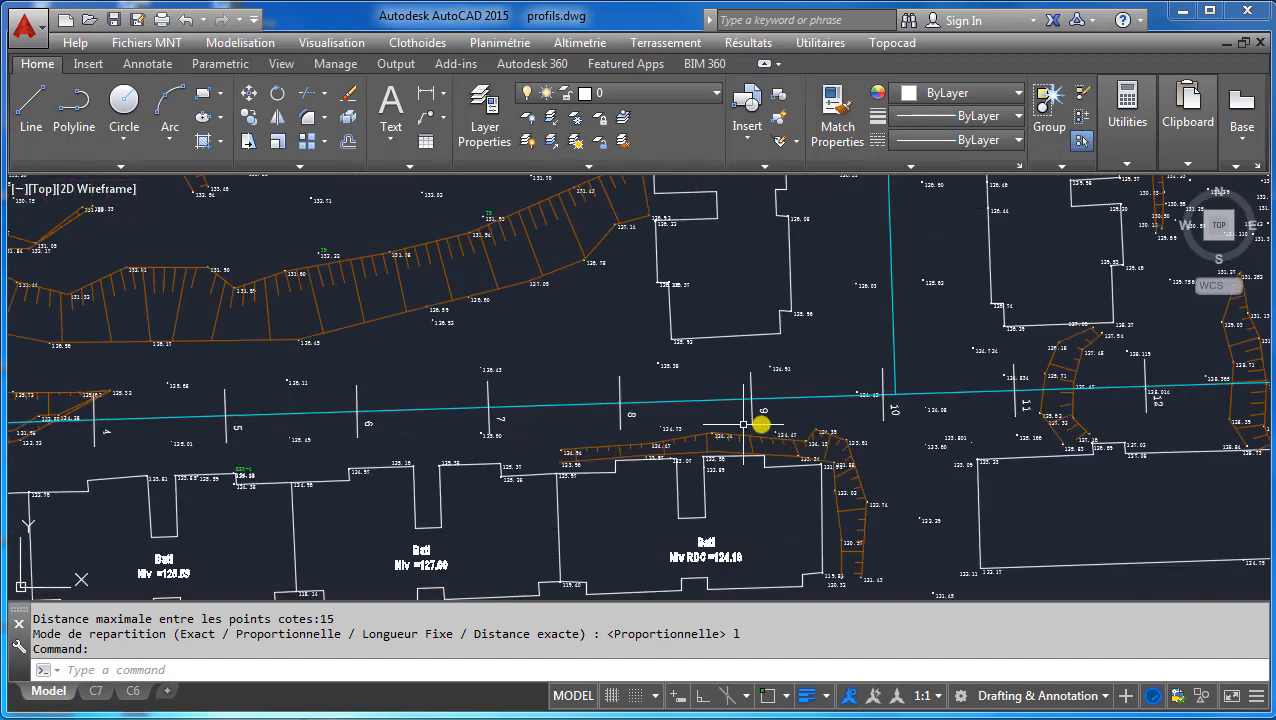
pyautogui.moveTo(745, 425); pyautogui.dragTo(456, 420, button='middle')
pyautogui.moveTo(829, 421); pyautogui.dragTo(302, 421, button='middle')
pyautogui.moveTo(762, 445); pyautogui.dragTo(157, 505, button='middle')
pyautogui.moveTo(709, 370); pyautogui.dragTo(337, 509, button='middle')
pyautogui.moveTo(788, 343); pyautogui.dragTo(691, 441, button='middle')
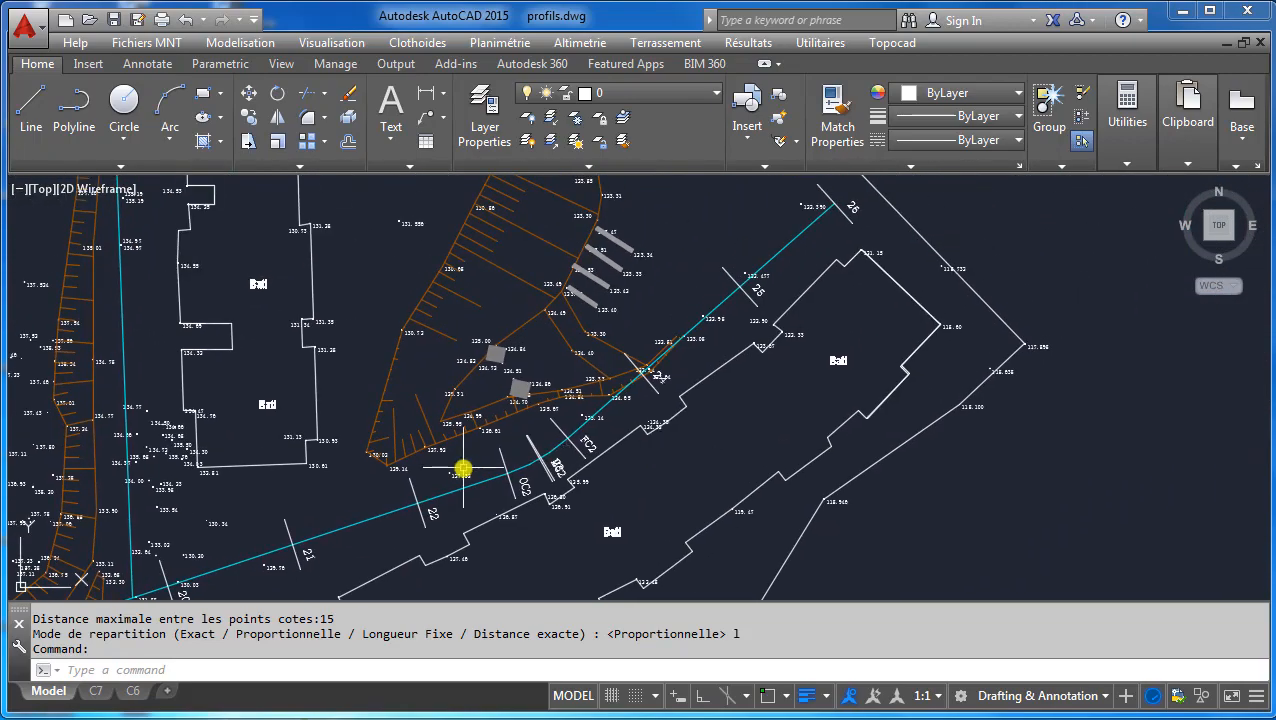
pyautogui.scroll(-3, 1034, 322)
pyautogui.scroll(-3, 746, 390)
pyautogui.scroll(-4, 476, 367)
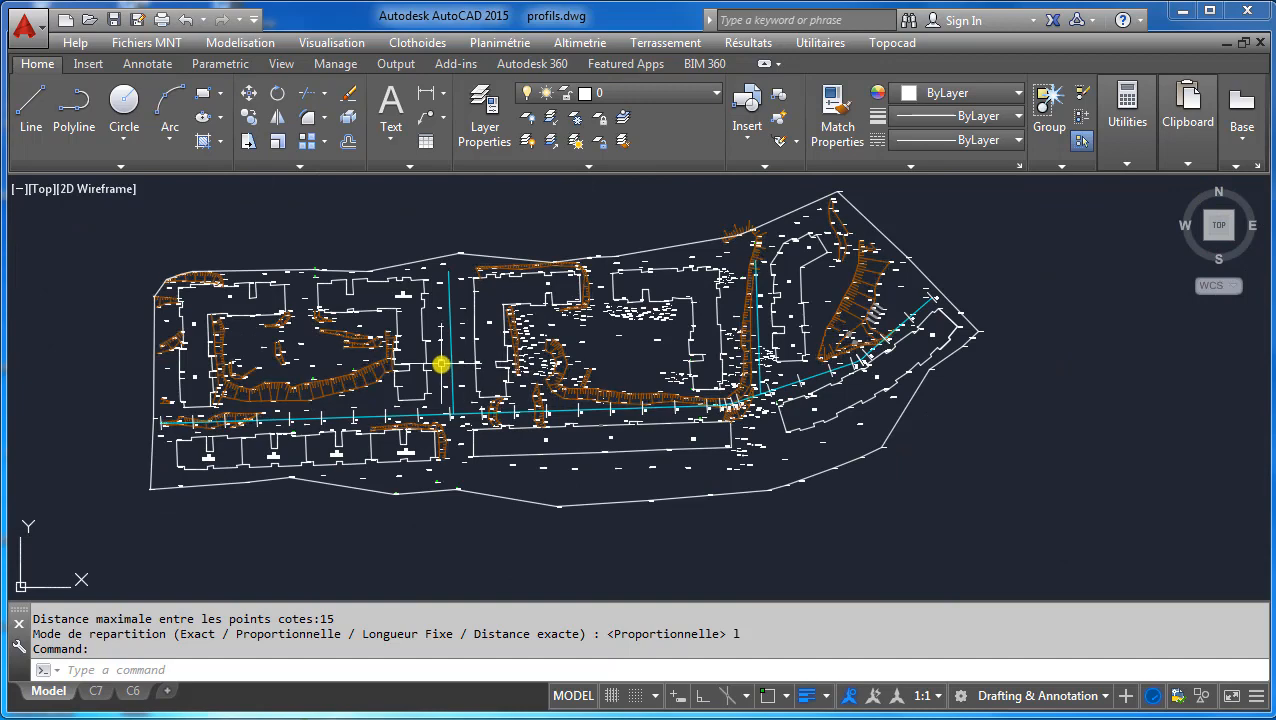
# Create a type 2 (Routes) profile named Axe-A and add the western of the two north-south cyan branch lines to it.
pyautogui.click(500, 42)
pyautogui.click(520, 118)
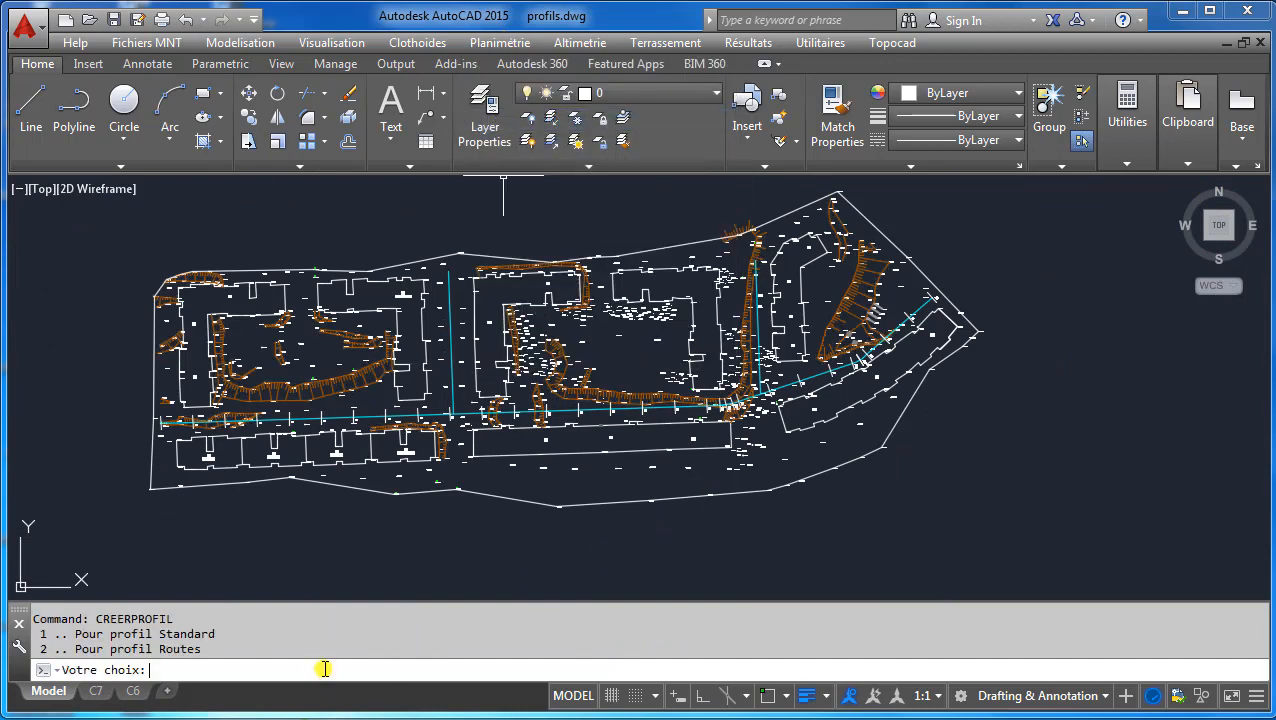
pyautogui.write('2')
pyautogui.press('Return')
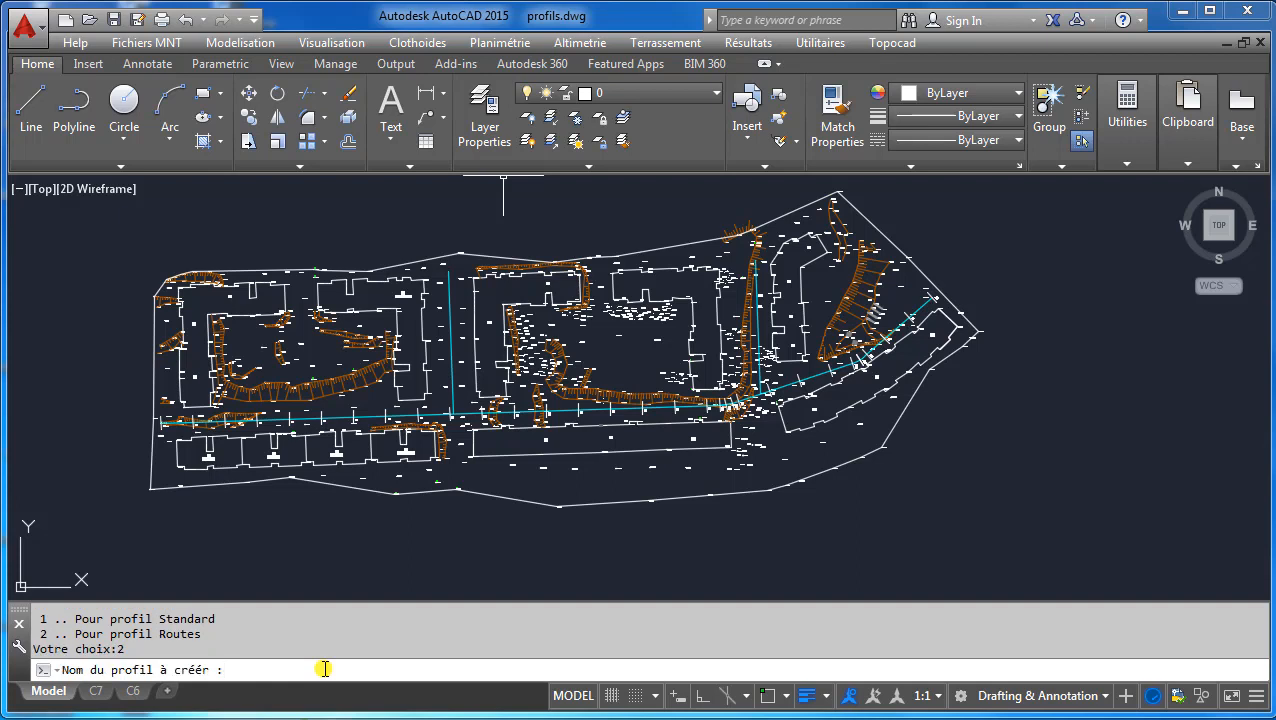
pyautogui.write('Axe-A')
pyautogui.press('Return')
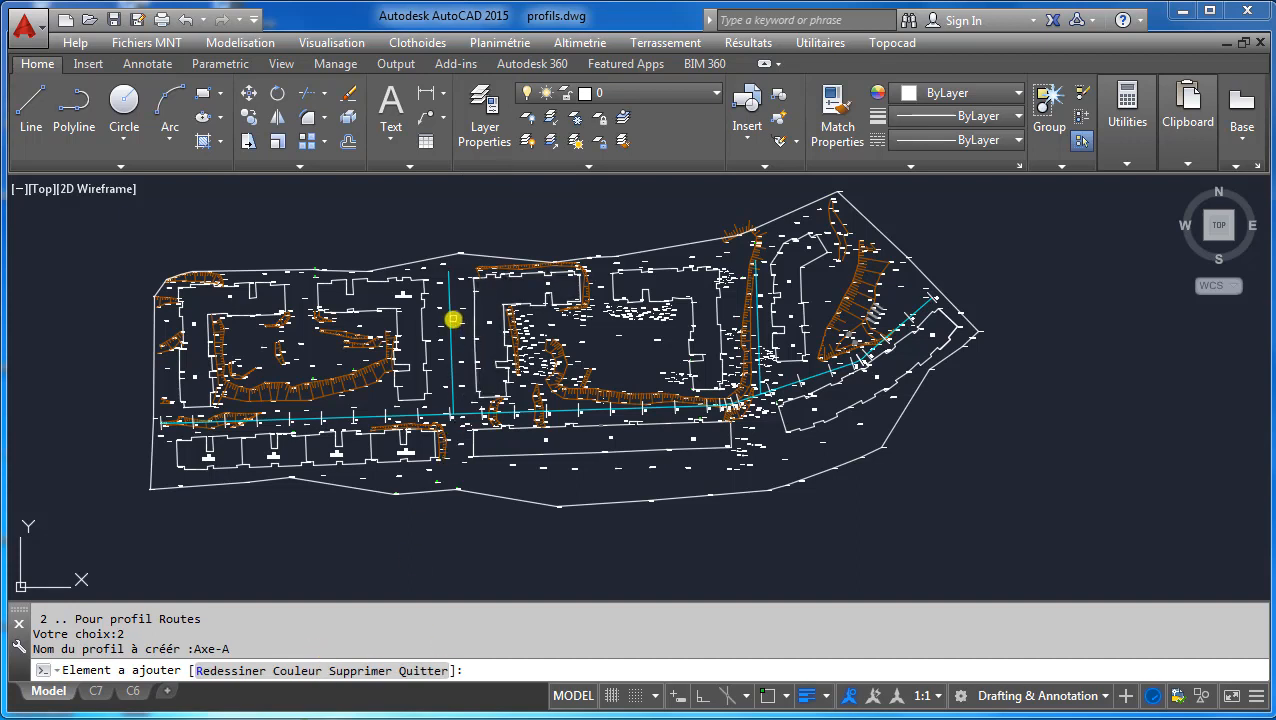
pyautogui.click(450, 318)
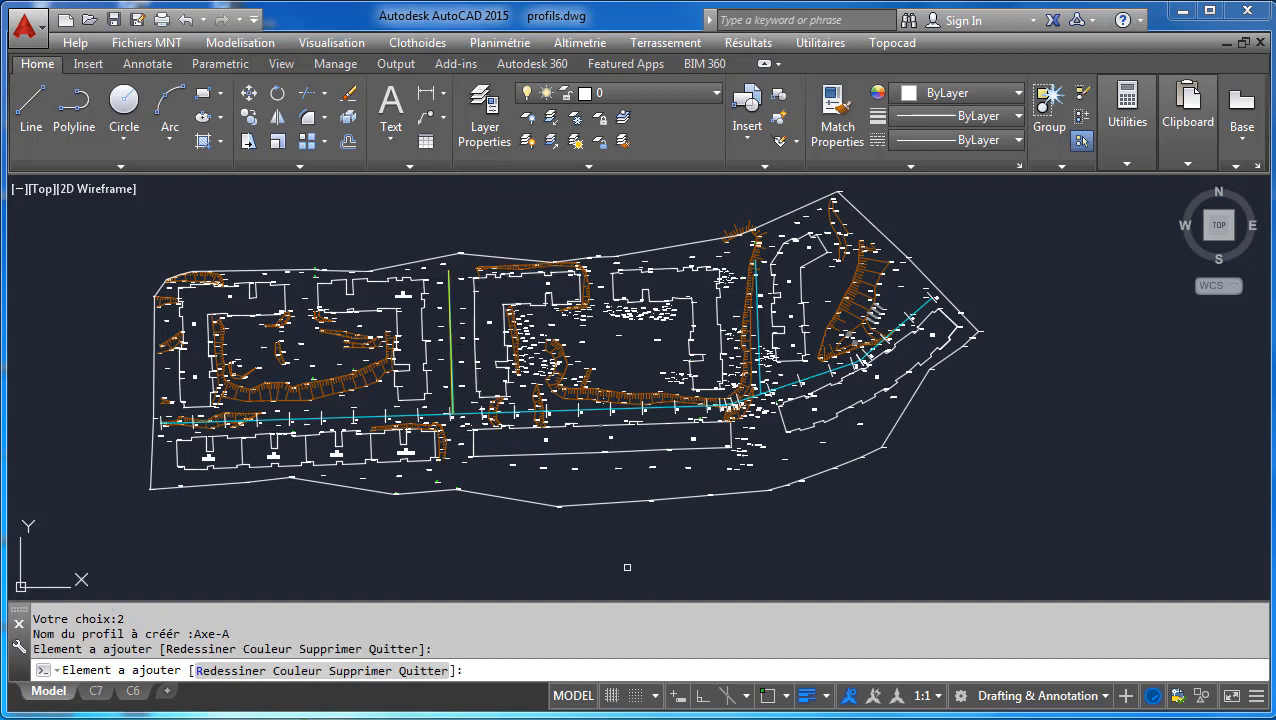
# Finish adding elements and distribute the Axe-A points with a maximum distance of 15 in Longueur Fixe mode.
pyautogui.write('q')
pyautogui.press('Return')
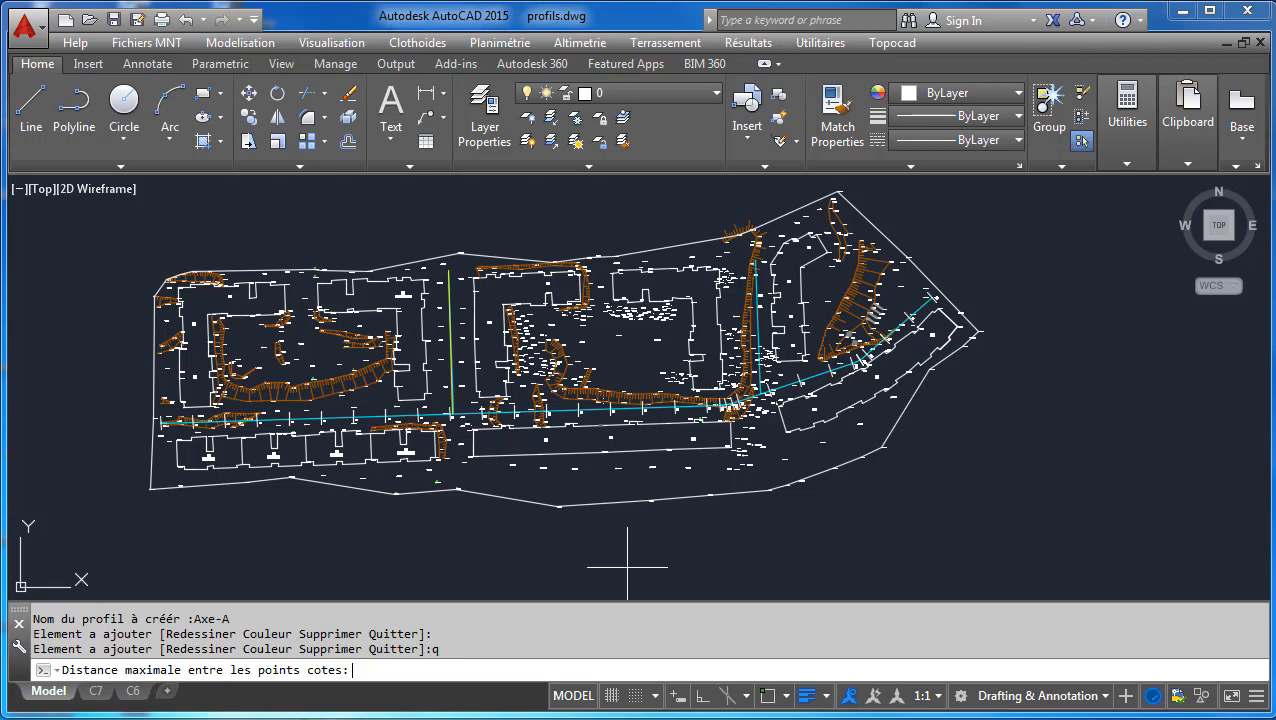
pyautogui.write('15')
pyautogui.press('Return')
pyautogui.write('1')
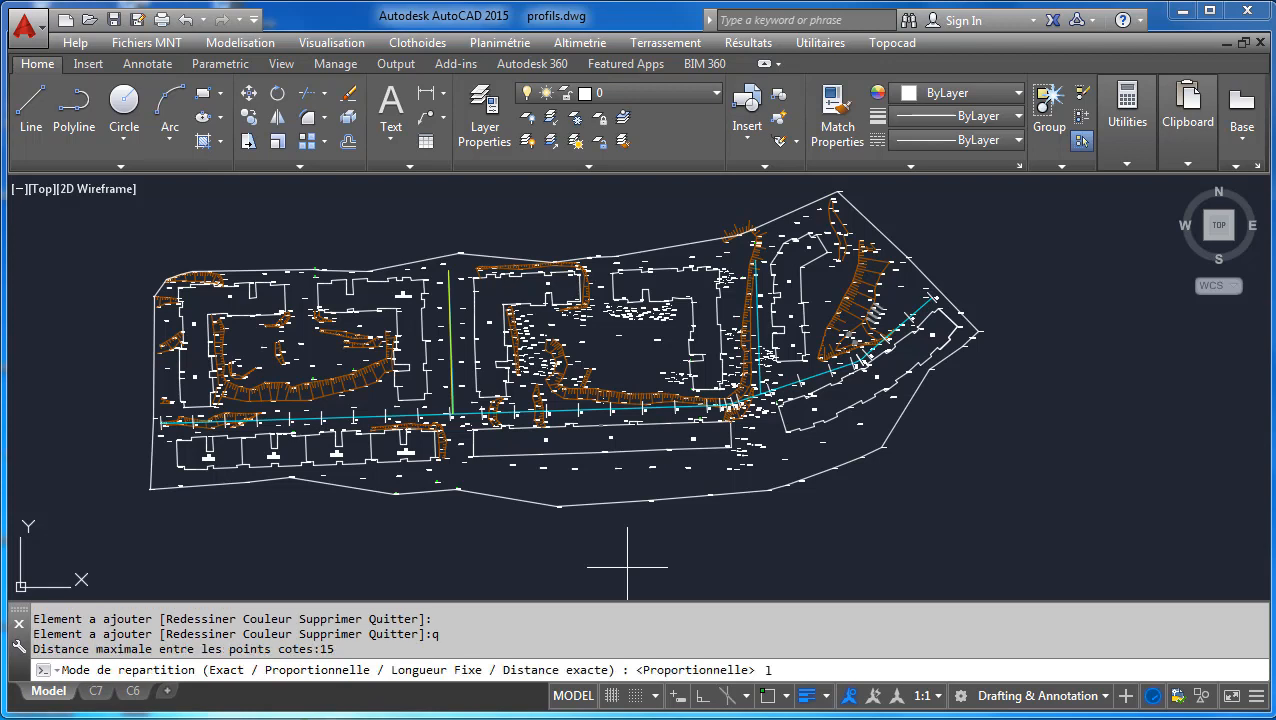
pyautogui.press('Return')
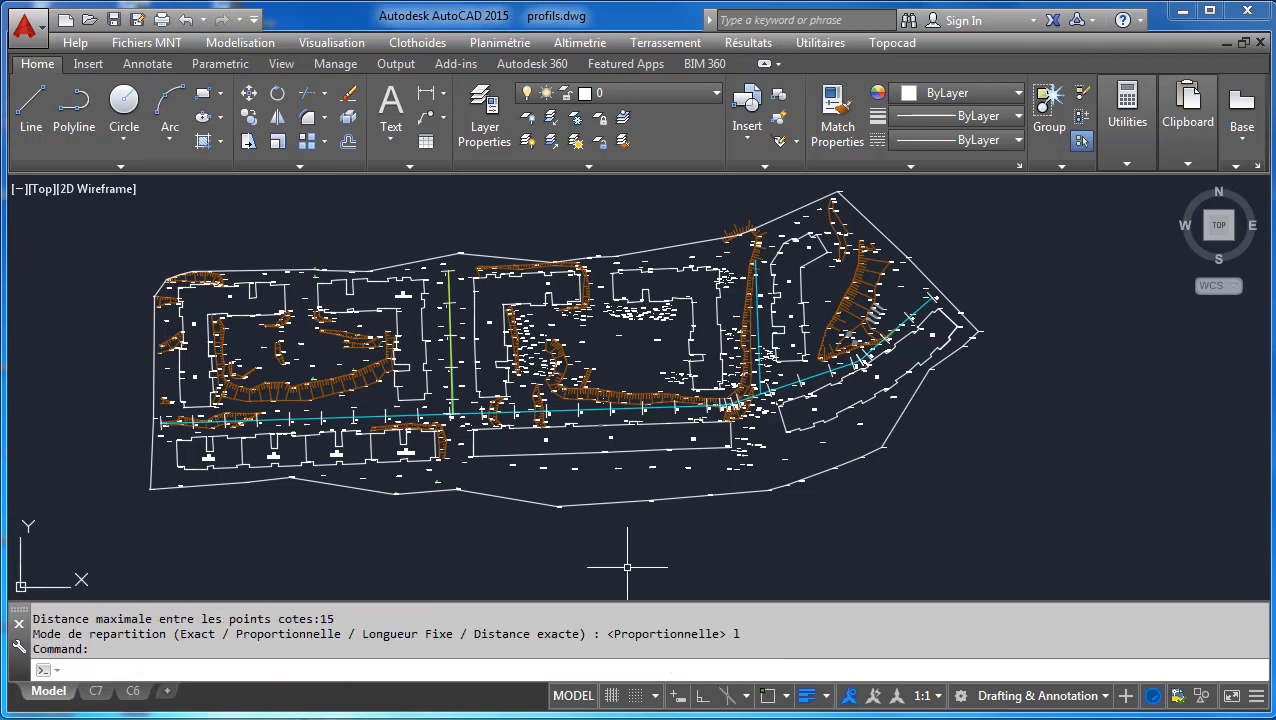
# Move the marker groups of the branch axis and the main axis to the layer Axe, and clear the selection.
pyautogui.scroll(5, 407, 404)
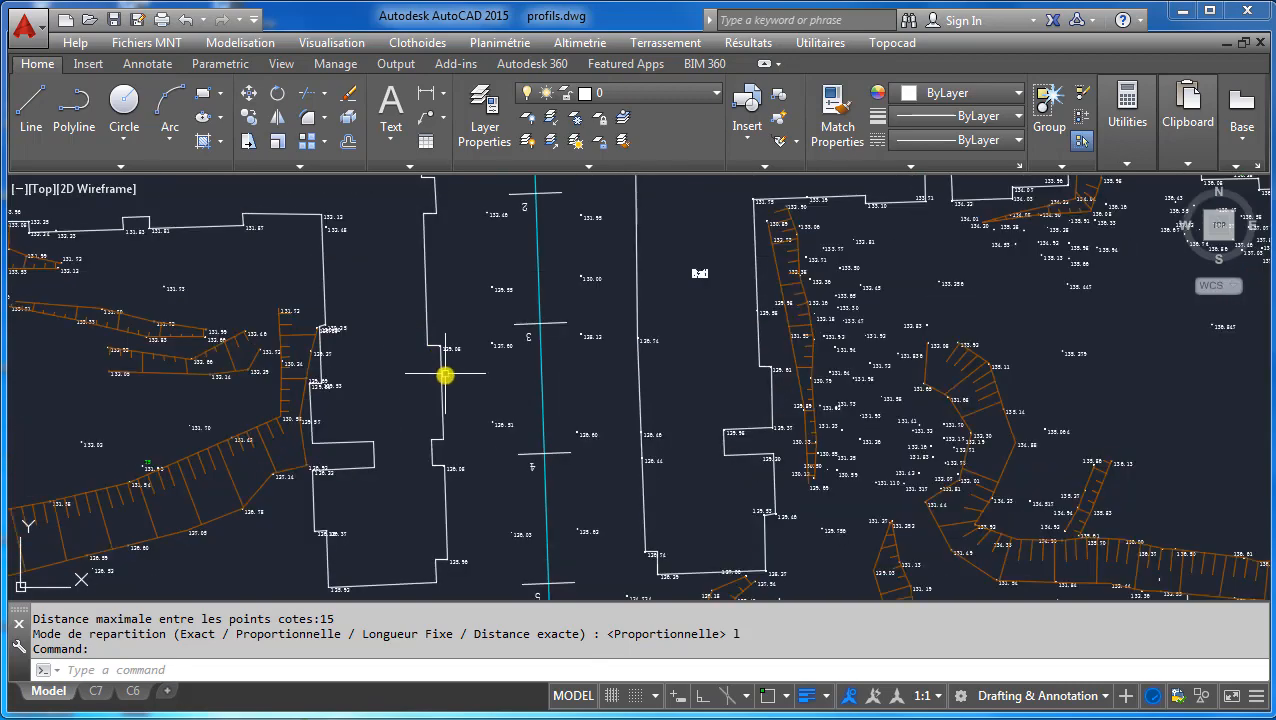
pyautogui.scroll(1, 491, 290)
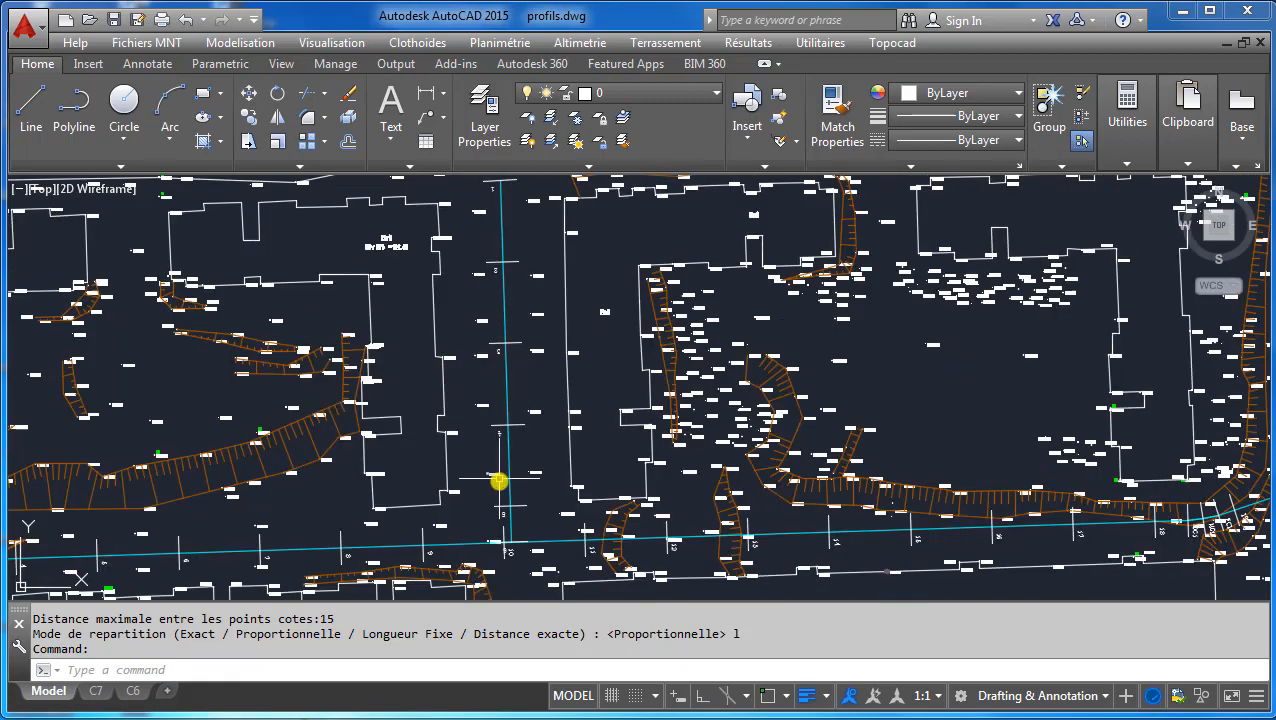
pyautogui.click(516, 423)
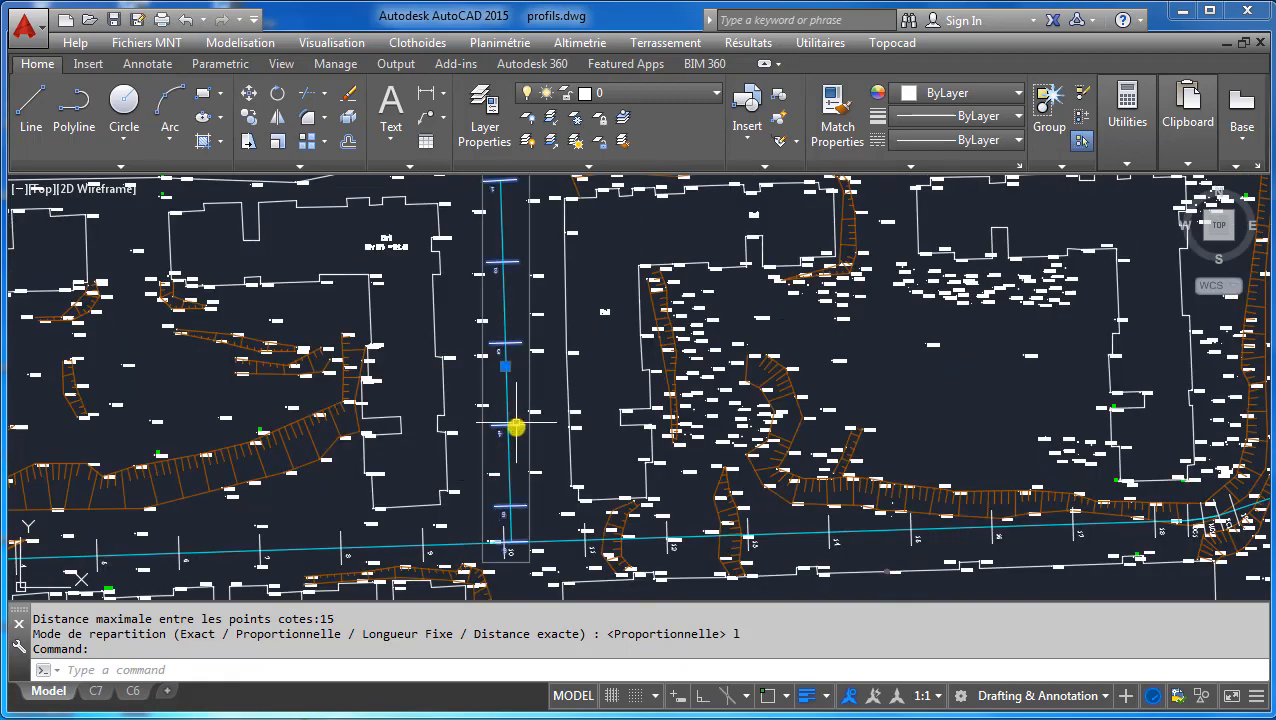
pyautogui.click(425, 537)
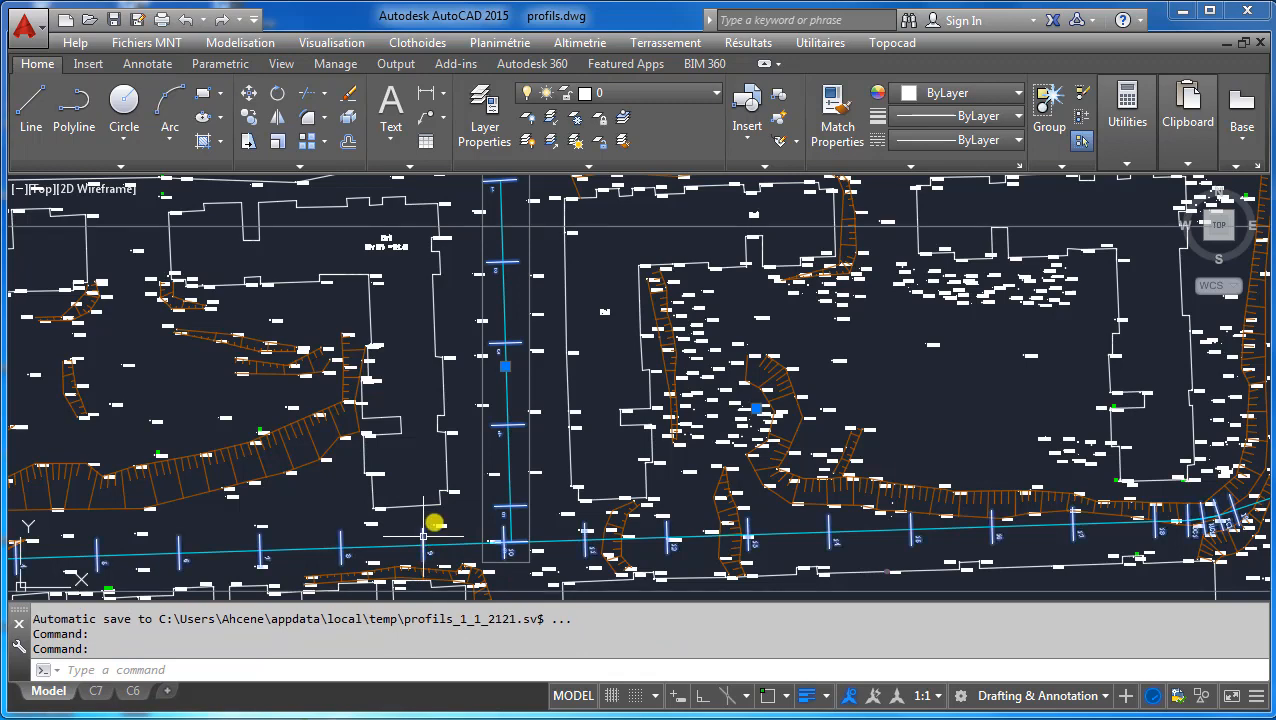
pyautogui.click(627, 94)
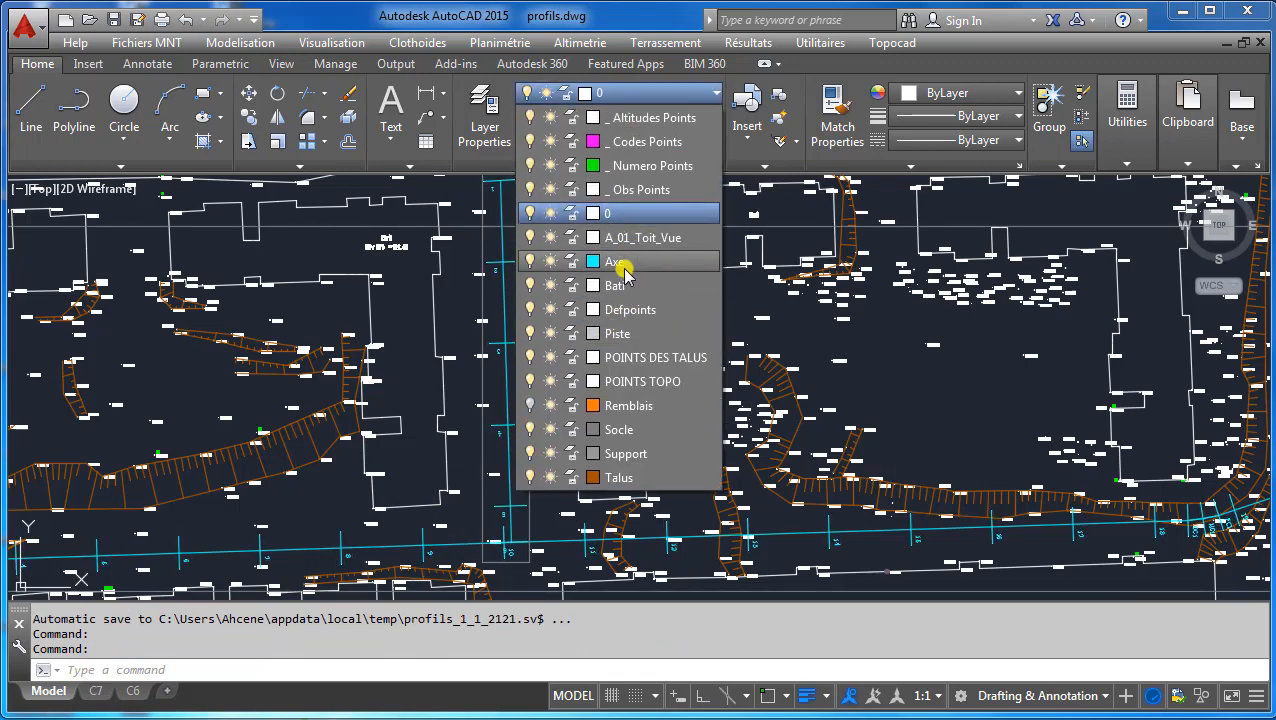
pyautogui.click(625, 270)
pyautogui.press('Escape')
# Start drawing the longitudinal profile (profil en long), keeping text size 2 and vertical scale 10.
pyautogui.scroll(-6, 575, 328)
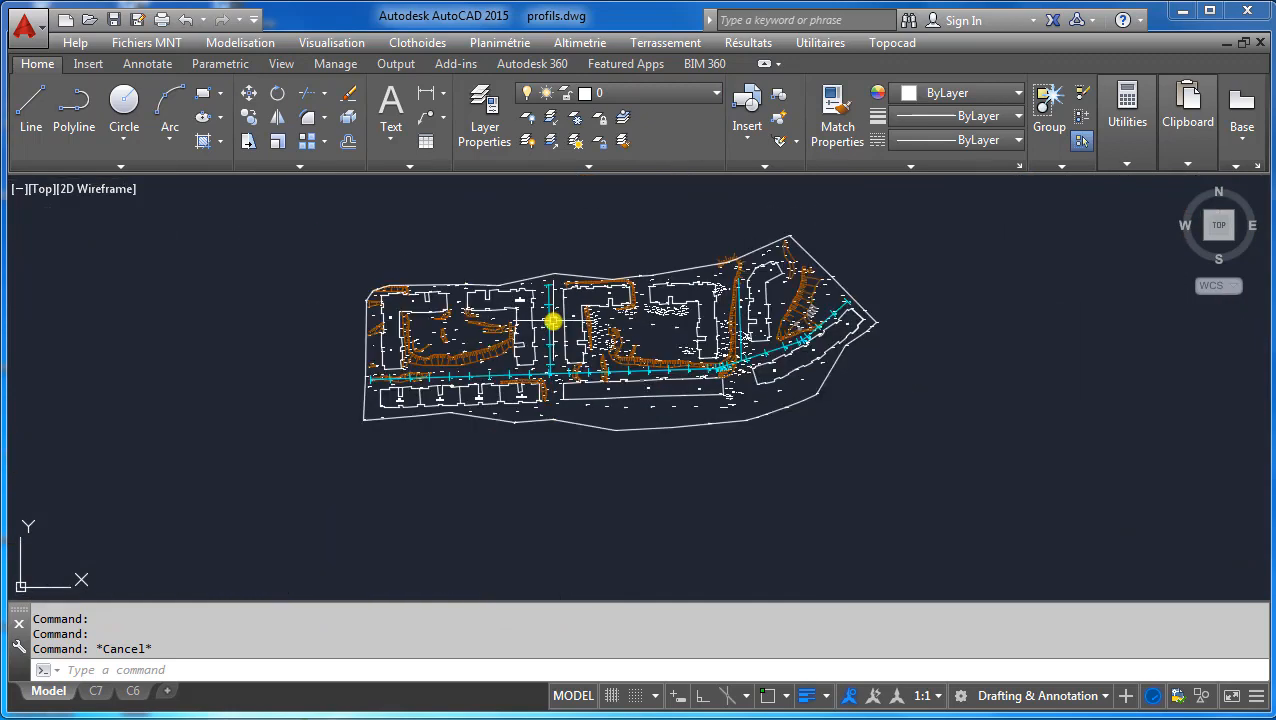
pyautogui.moveTo(510, 374); pyautogui.dragTo(311, 397, button='middle')
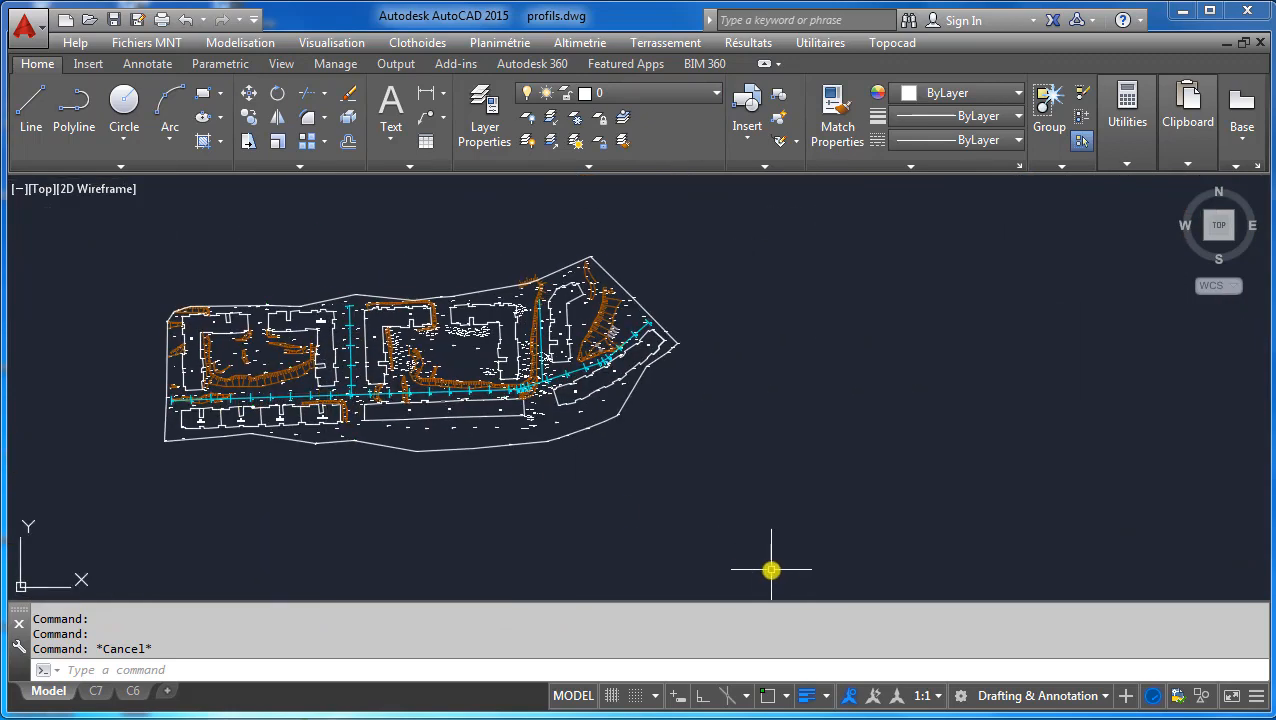
pyautogui.moveTo(736, 512); pyautogui.dragTo(683, 525, button='middle')
pyautogui.click(588, 44)
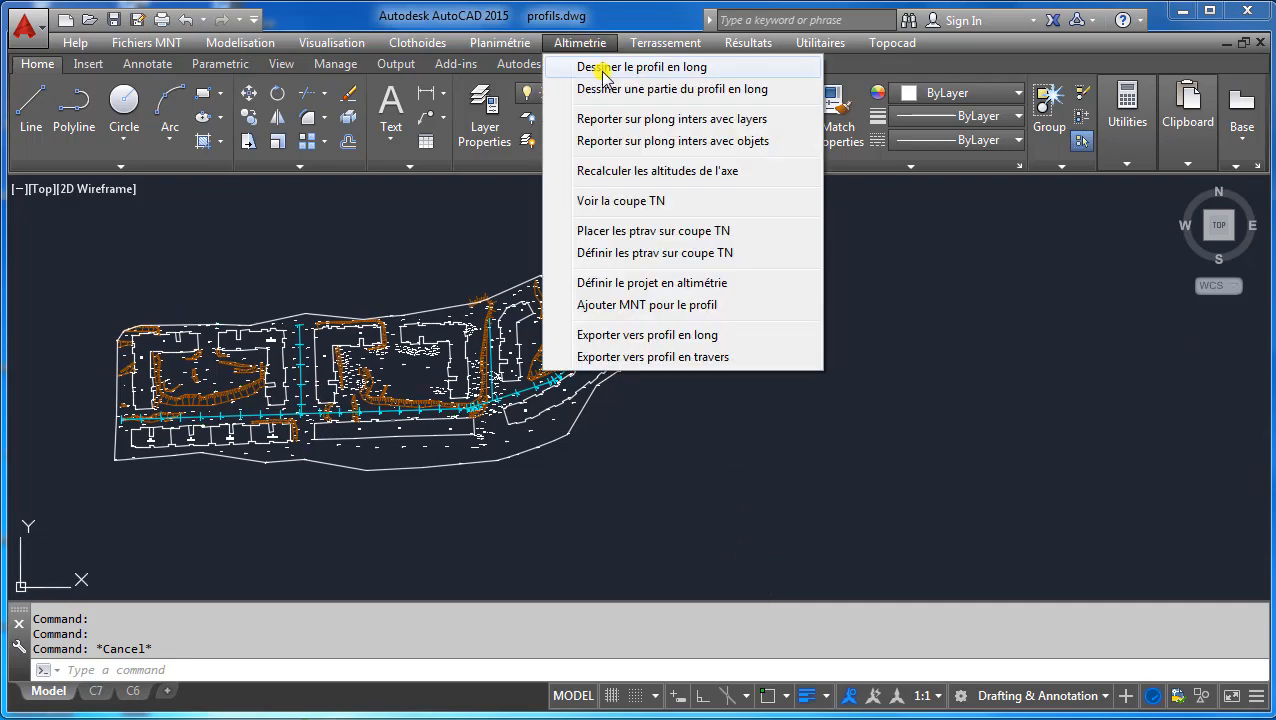
pyautogui.click(604, 67)
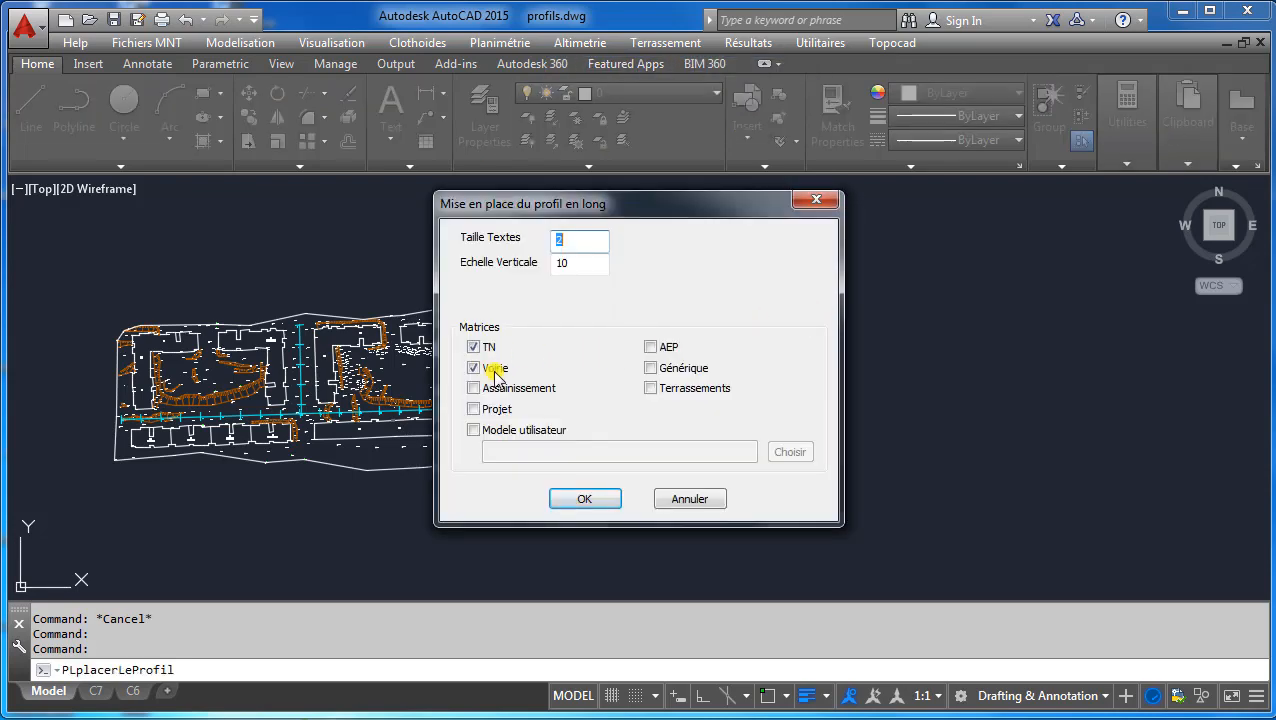
pyautogui.click(494, 374)
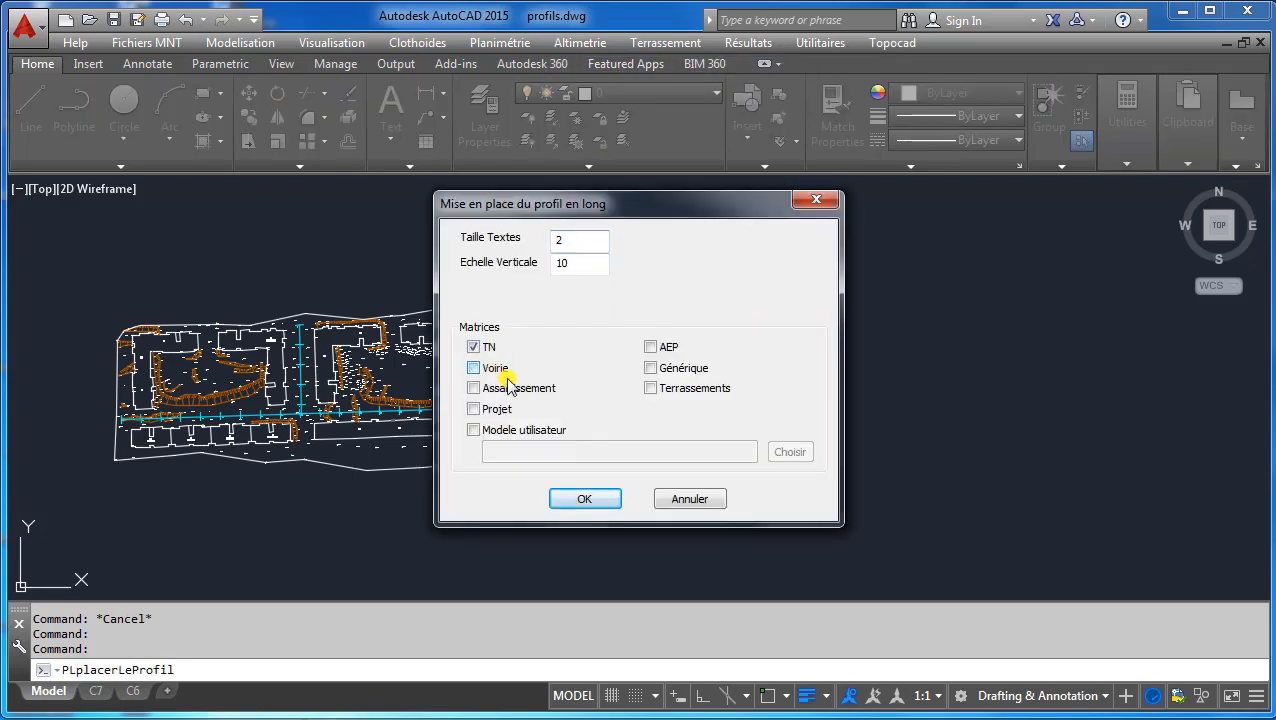
pyautogui.doubleClick(557, 262)
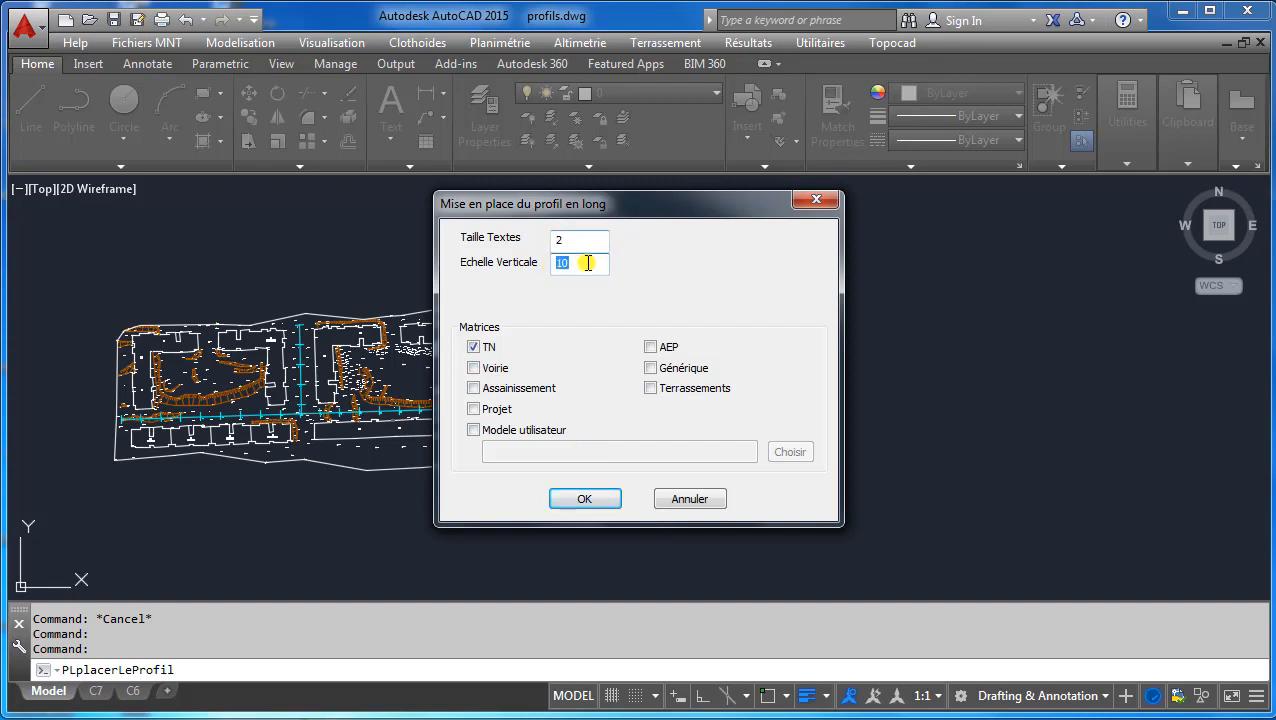
pyautogui.moveTo(588, 263); pyautogui.dragTo(539, 269)
# Include the TN, Voirie and Assainissement matrices and place the Axe-A longitudinal profile in the empty area east of the plan.
pyautogui.click(490, 367)
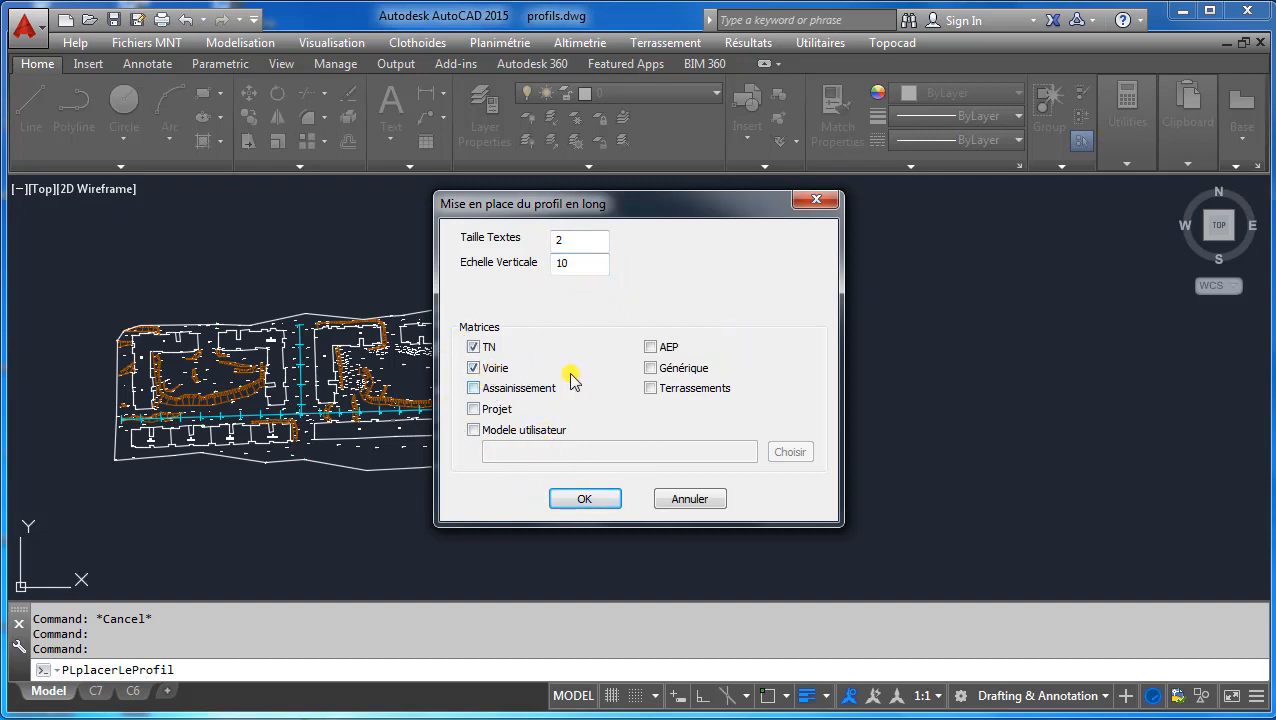
pyautogui.click(480, 390)
pyautogui.click(586, 499)
pyautogui.click(834, 404)
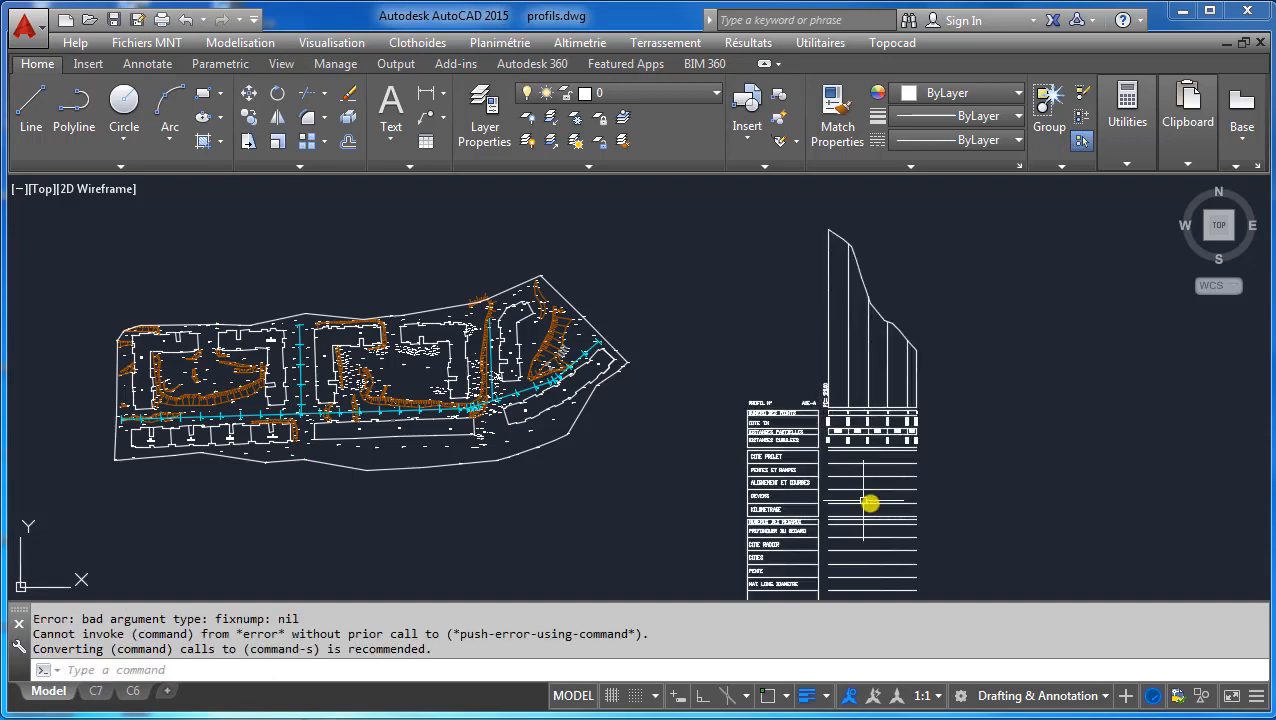
pyautogui.scroll(6, 692, 382)
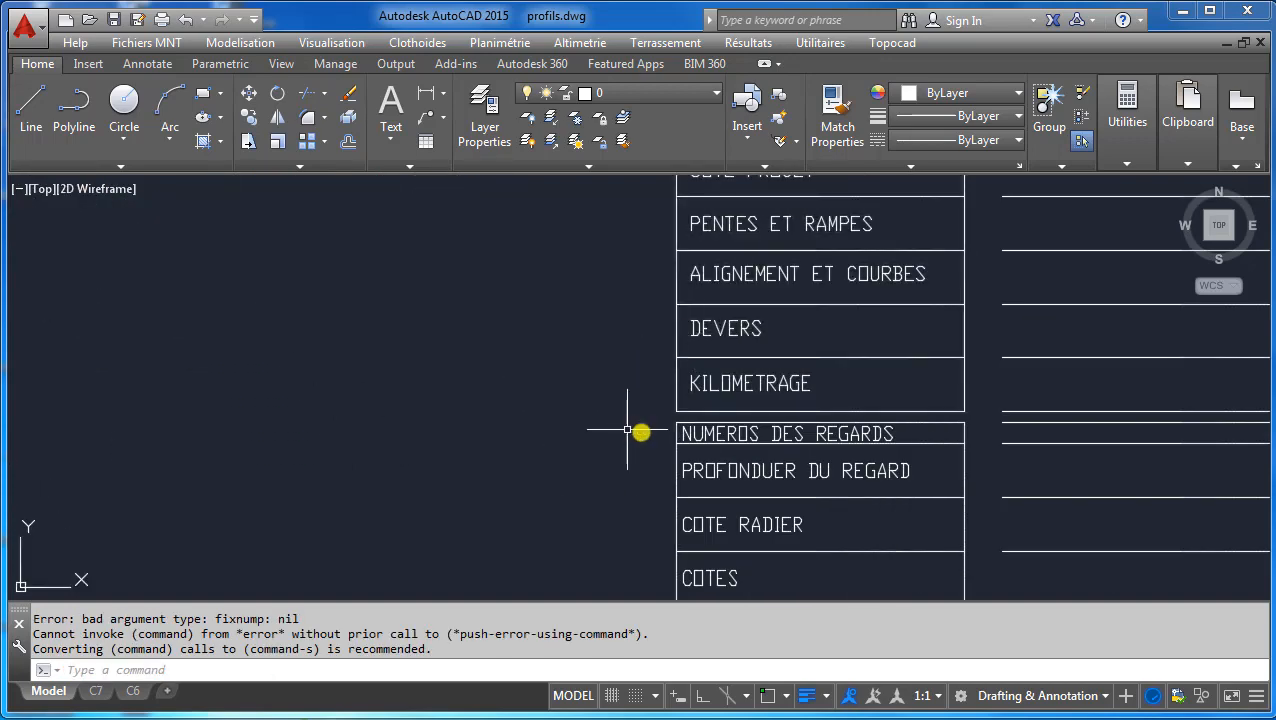
# Erase the whole Axe-A longitudinal profile drawing, including its matrices, from the area east of the plan.
pyautogui.scroll(-4, 680, 415)
pyautogui.scroll(-3, 740, 340)
pyautogui.scroll(10, 750, 305)
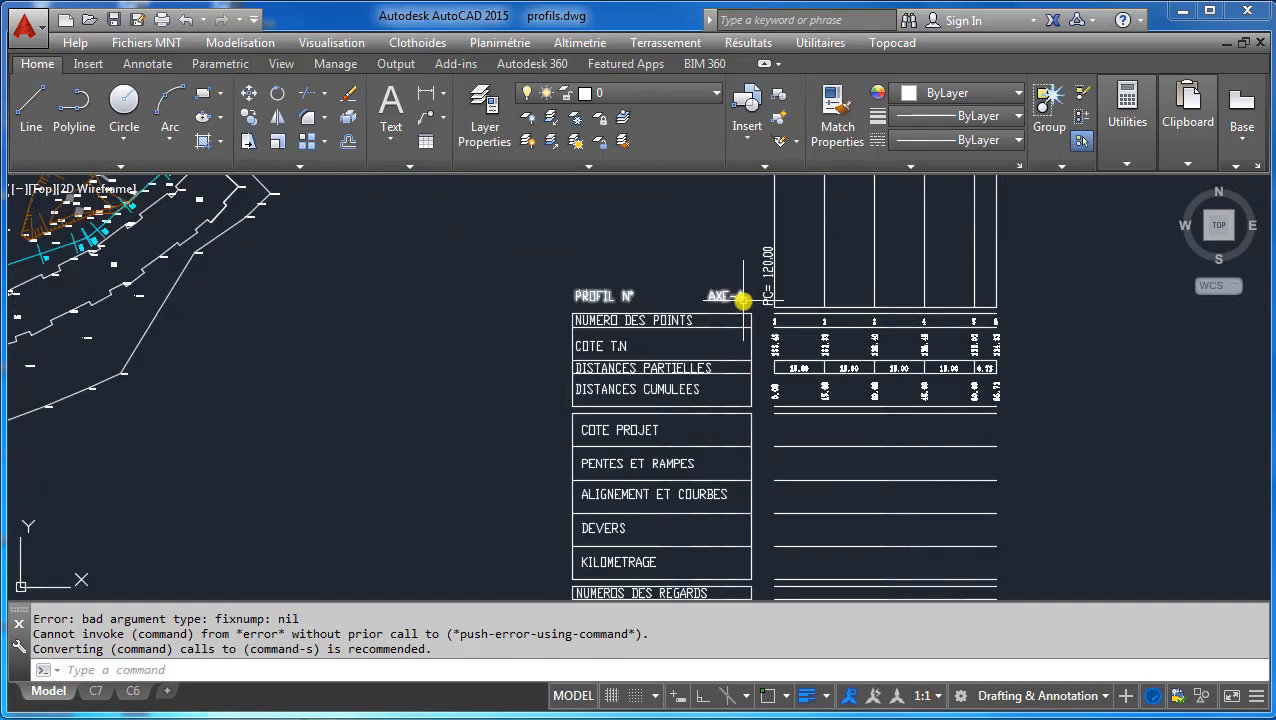
pyautogui.scroll(-8, 690, 320)
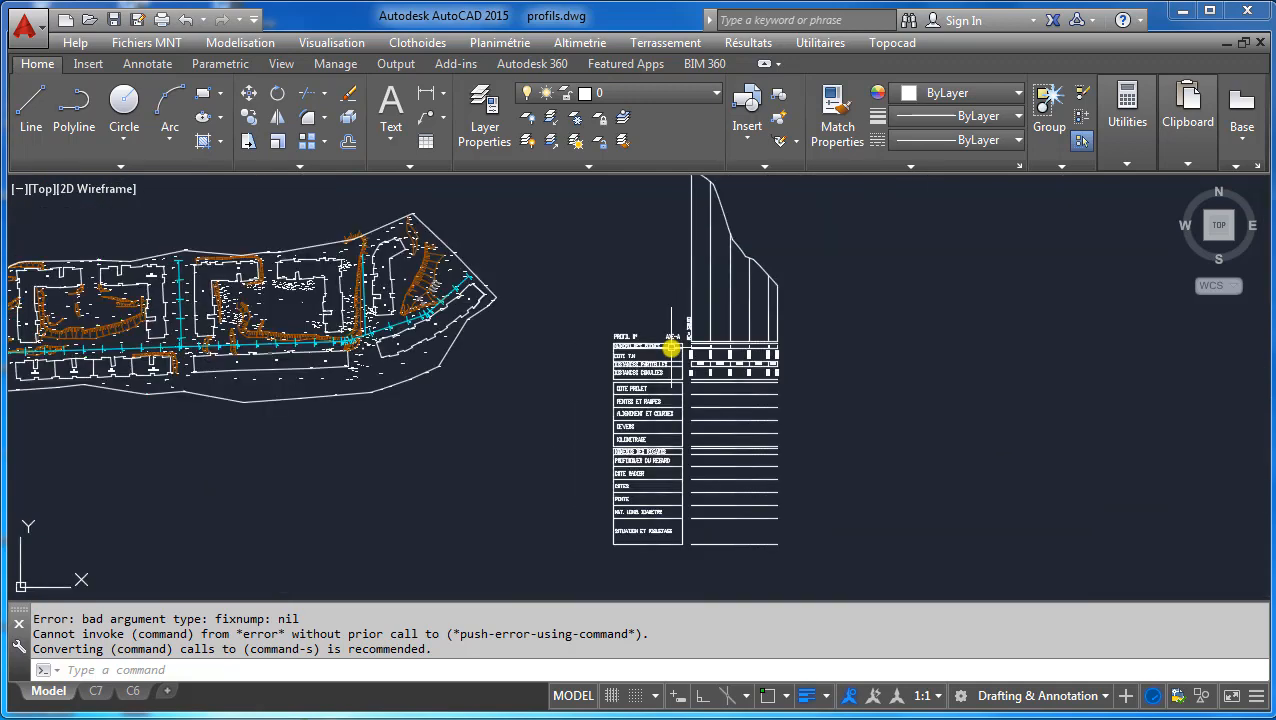
pyautogui.click(797, 521)
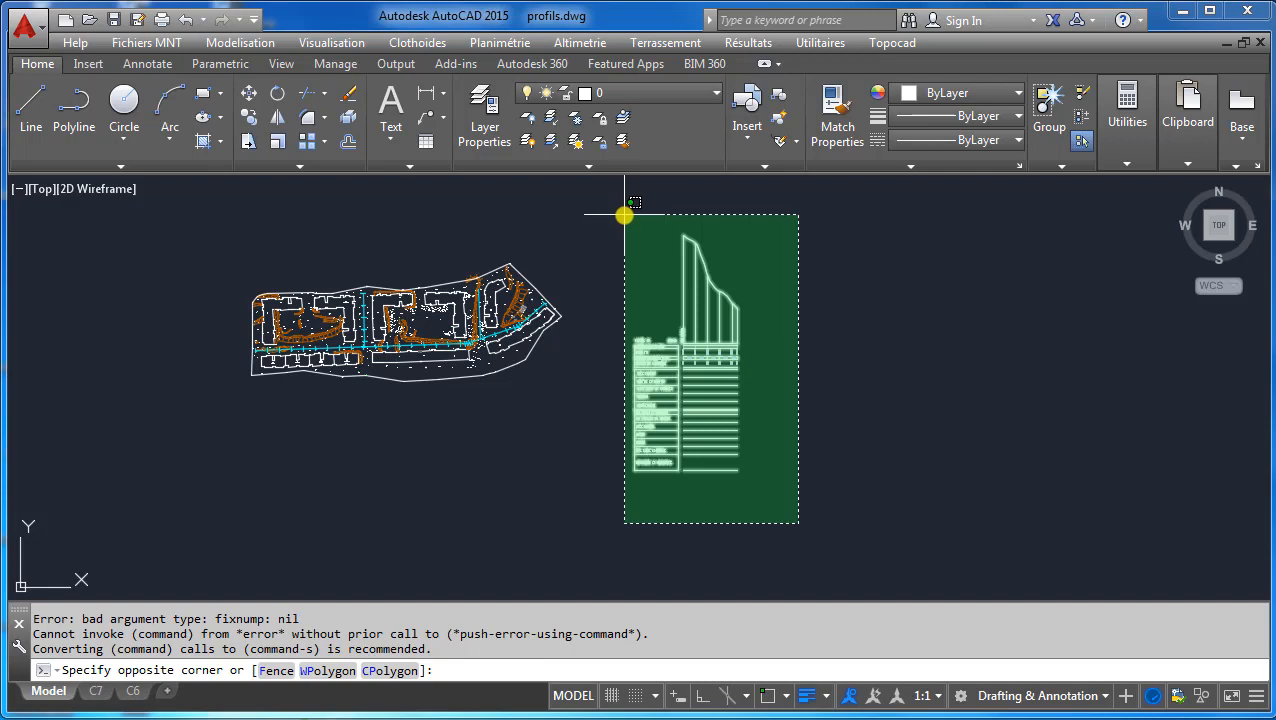
pyautogui.click(624, 215)
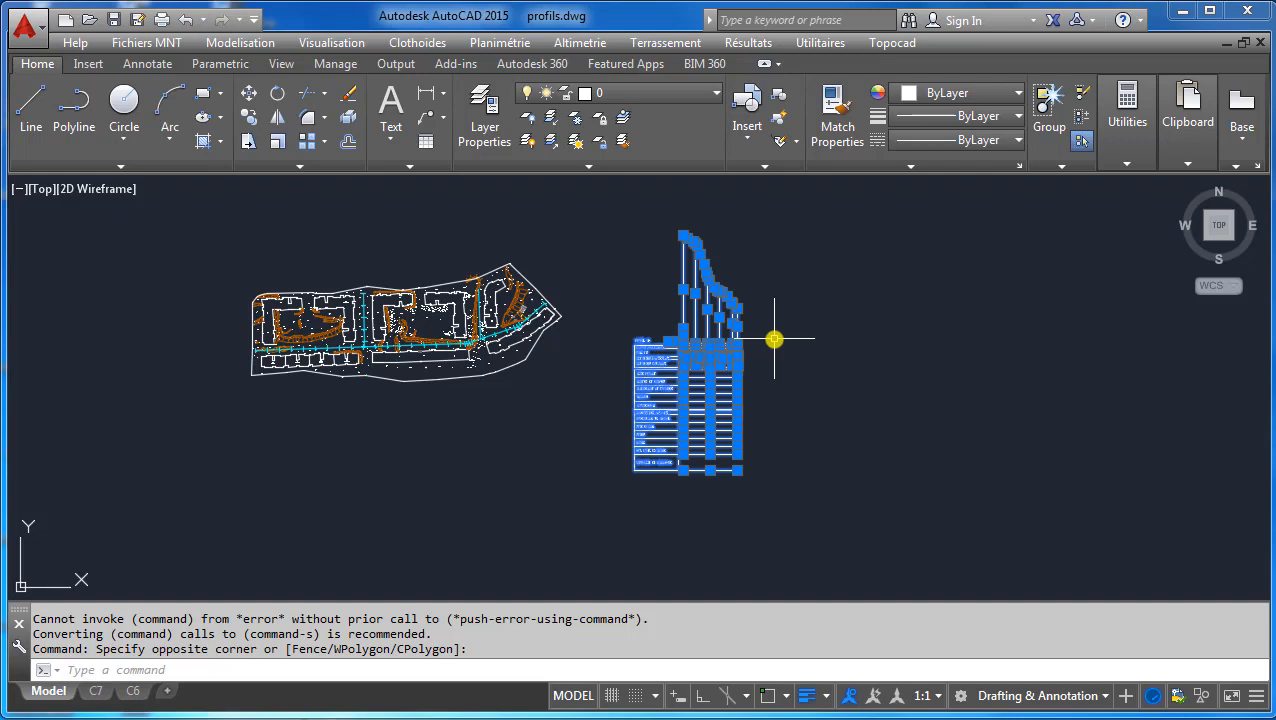
pyautogui.press('Delete')
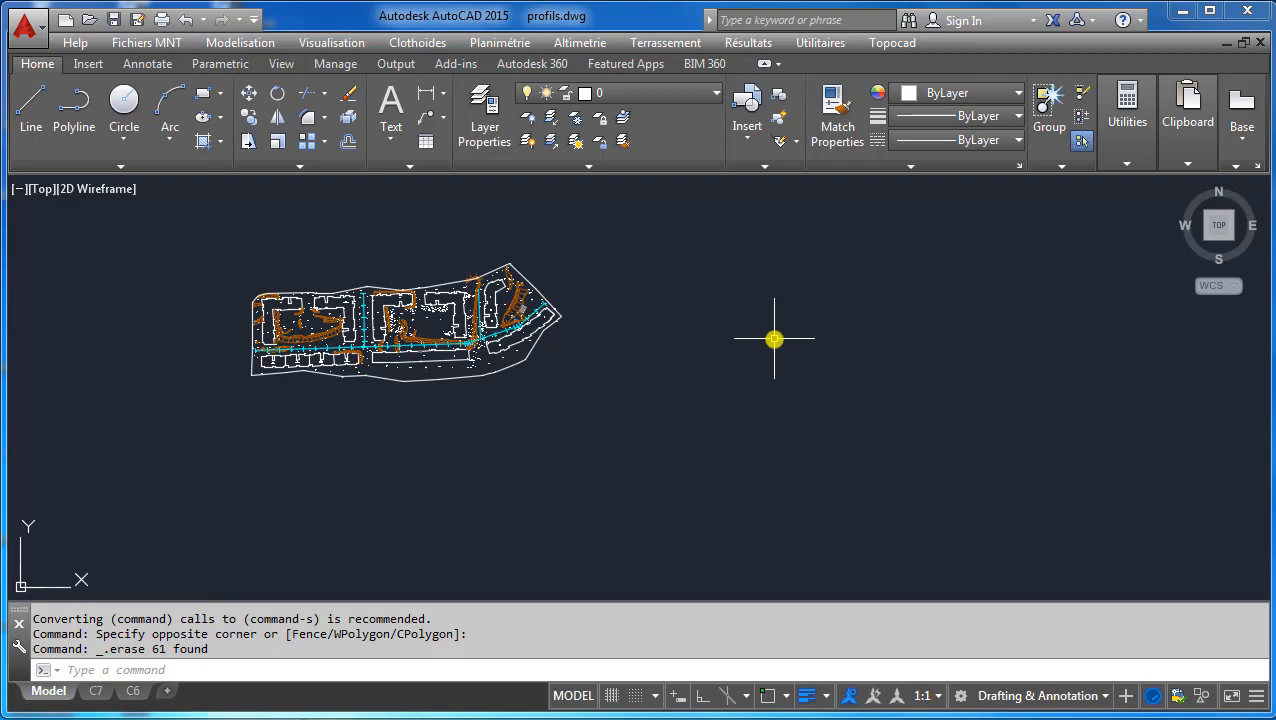
# Make Axe-P the current profile in the profile management (Gestion des profils) and close it.
pyautogui.moveTo(413, 381); pyautogui.dragTo(560, 430, button='middle')
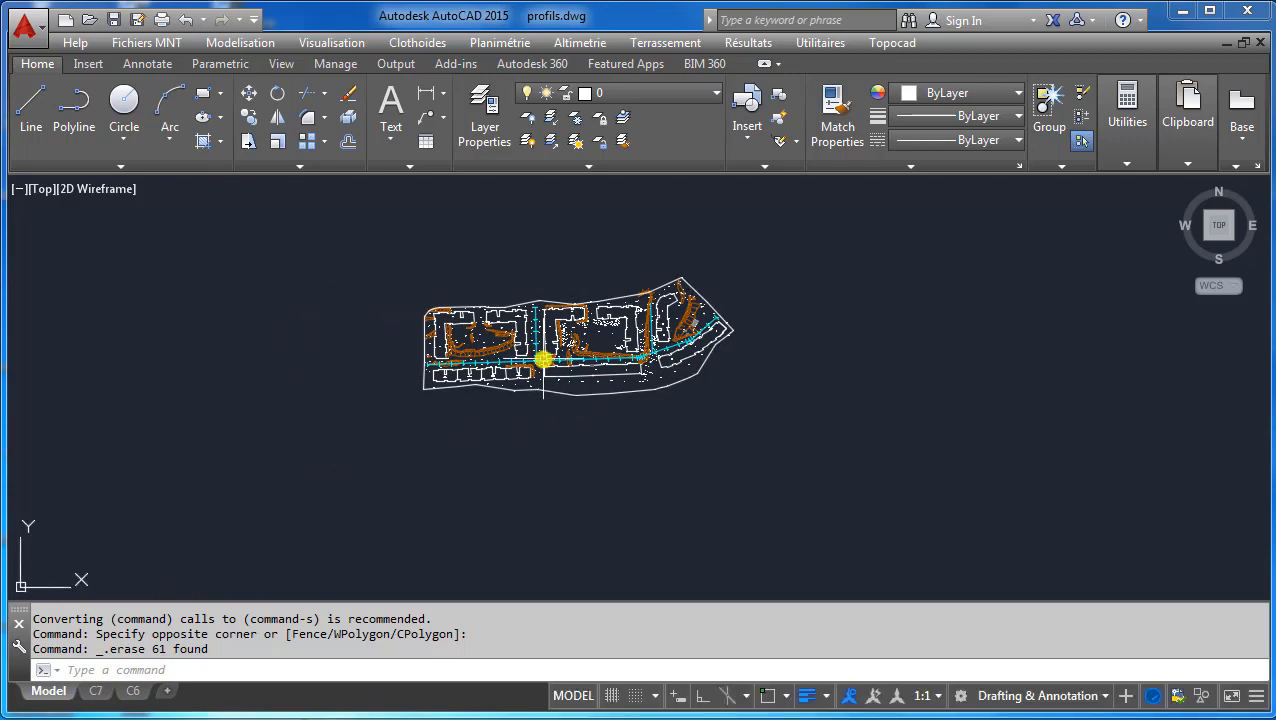
pyautogui.scroll(5, 559, 386)
pyautogui.moveTo(560, 386); pyautogui.dragTo(624, 481, button='middle')
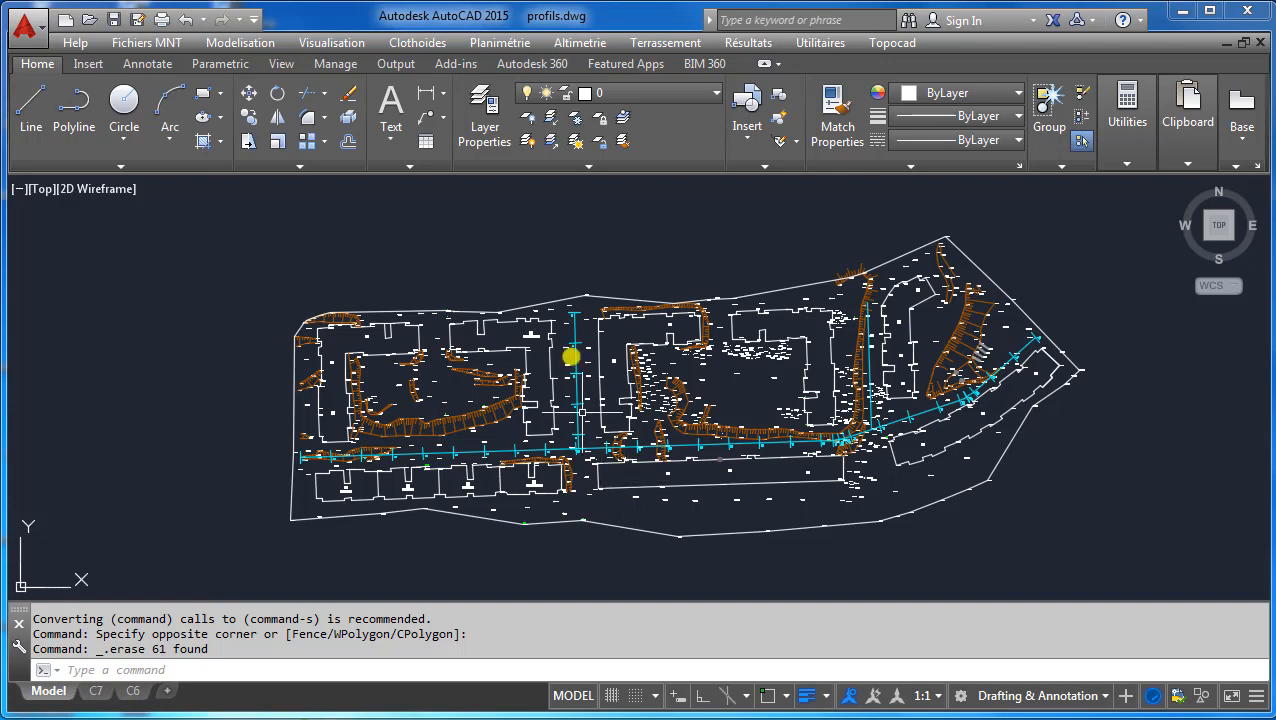
pyautogui.click(500, 44)
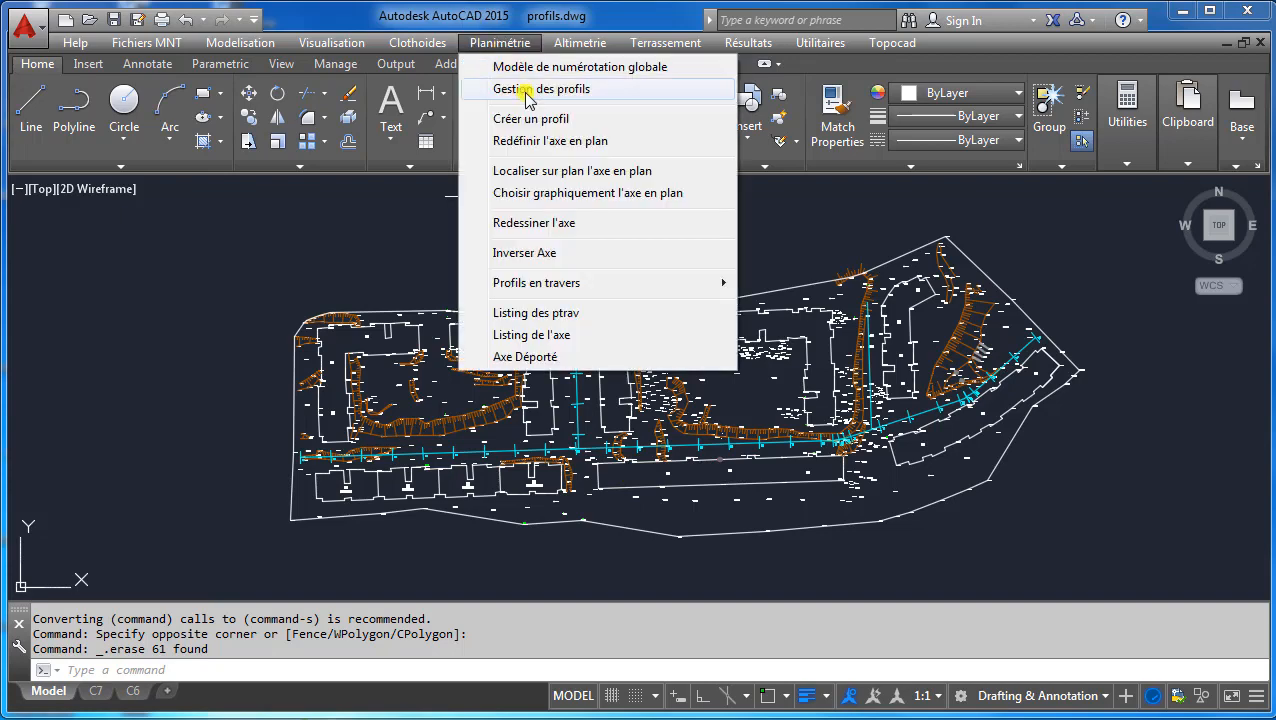
pyautogui.click(528, 92)
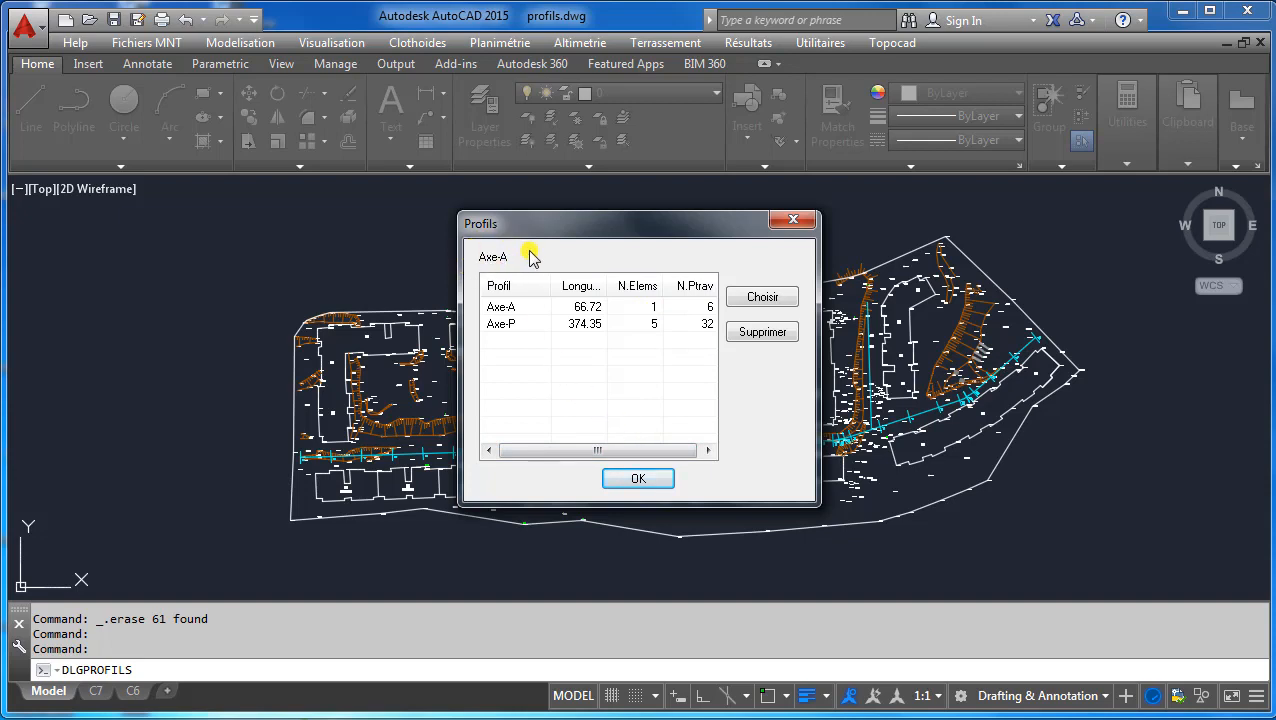
pyautogui.click(520, 325)
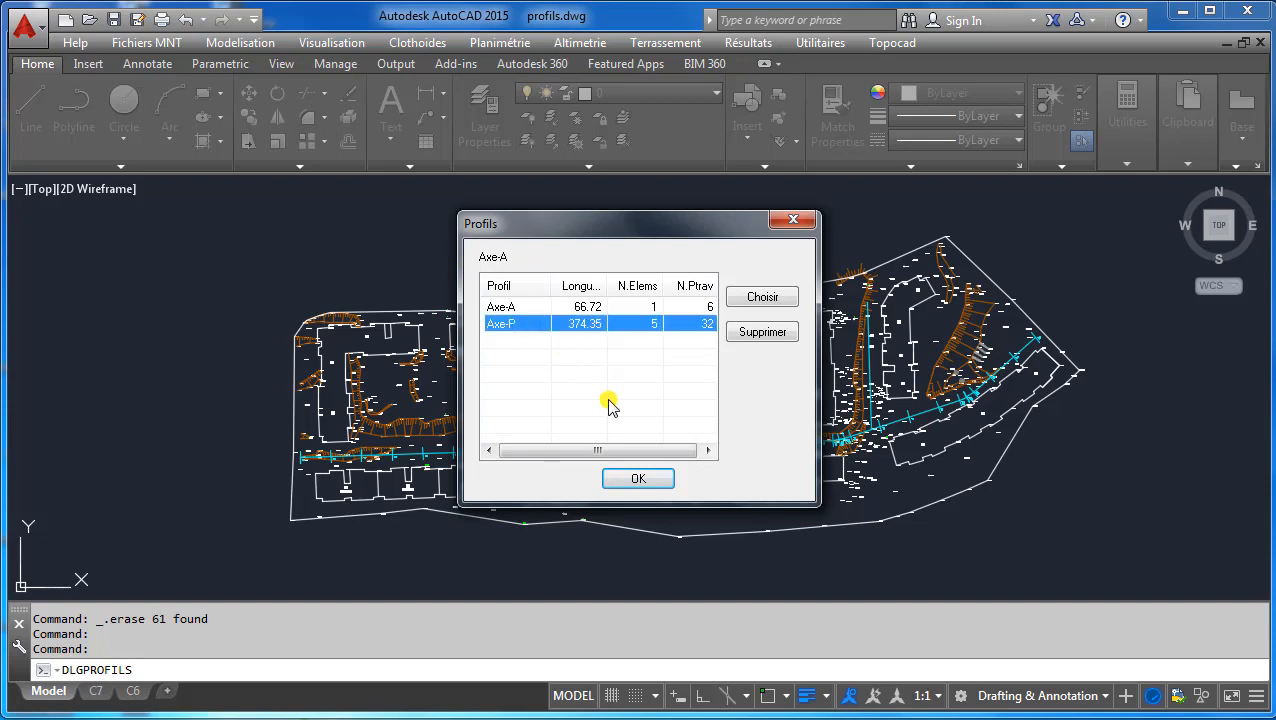
pyautogui.click(760, 298)
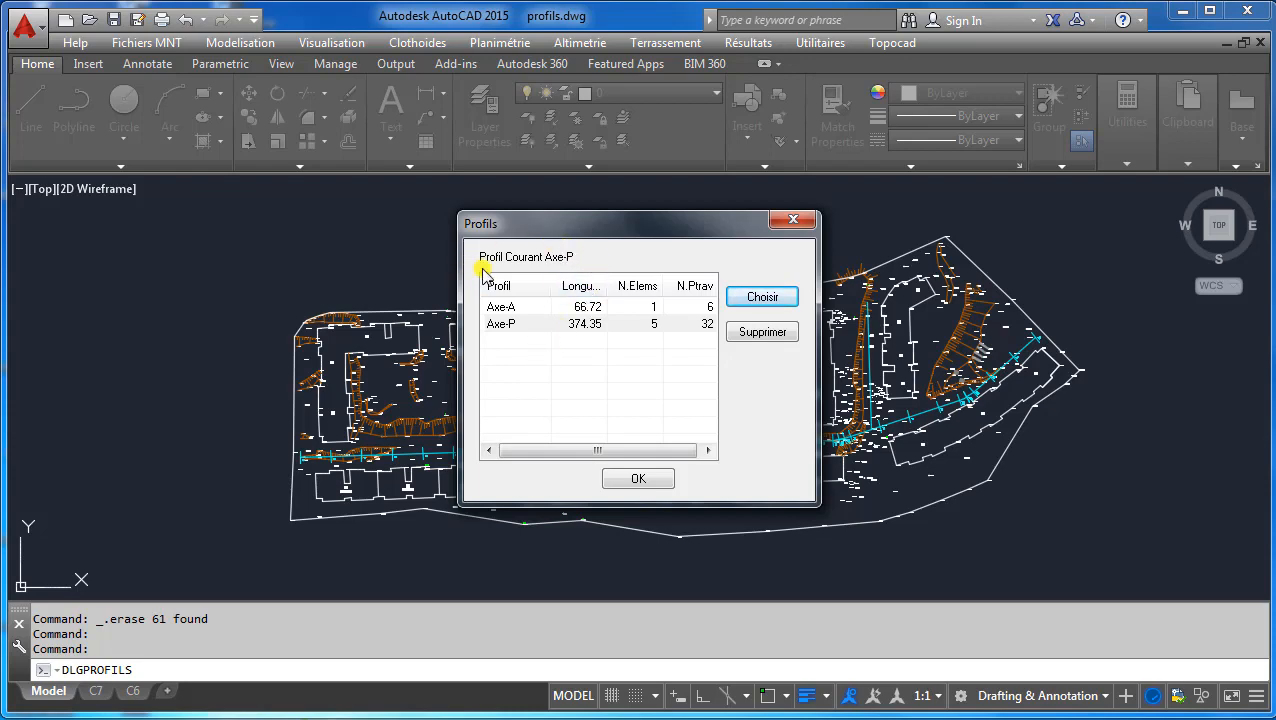
pyautogui.click(648, 479)
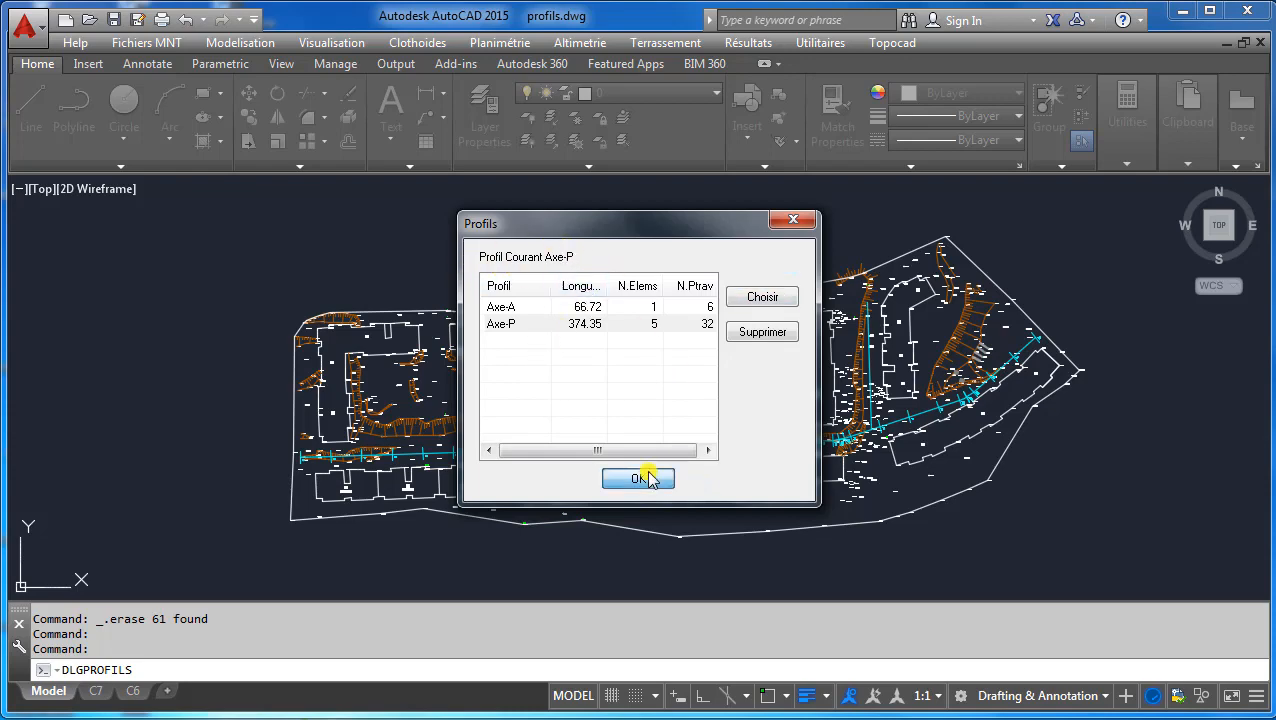
# Draw the Axe-P longitudinal profile with only the TN and Voirie matrices, excluding Assainissement, and place it east of the plan.
pyautogui.click(578, 43)
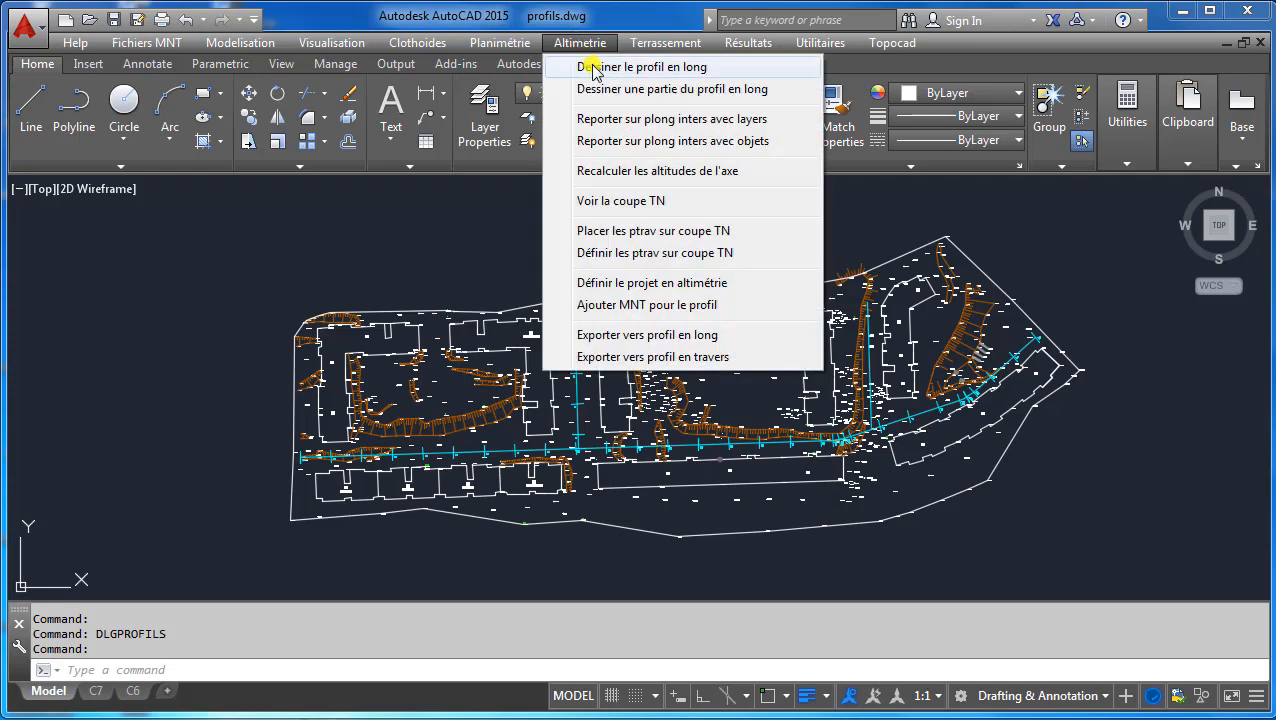
pyautogui.click(594, 67)
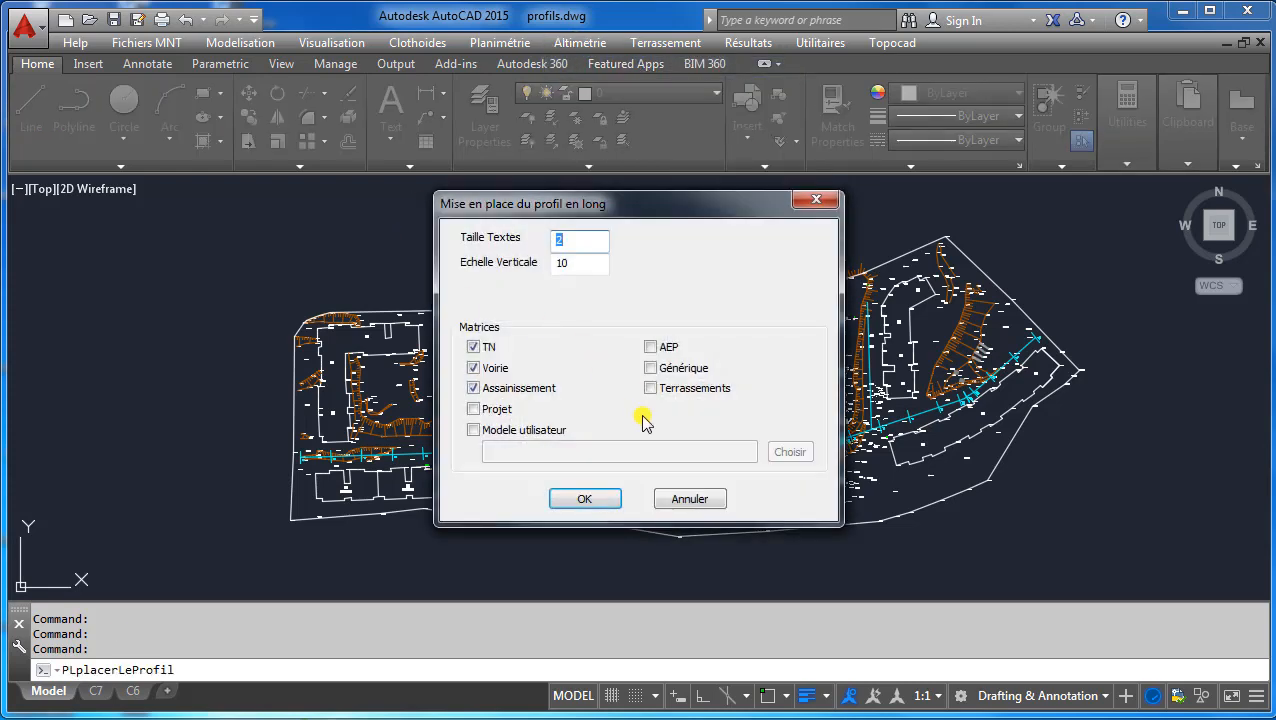
pyautogui.click(498, 388)
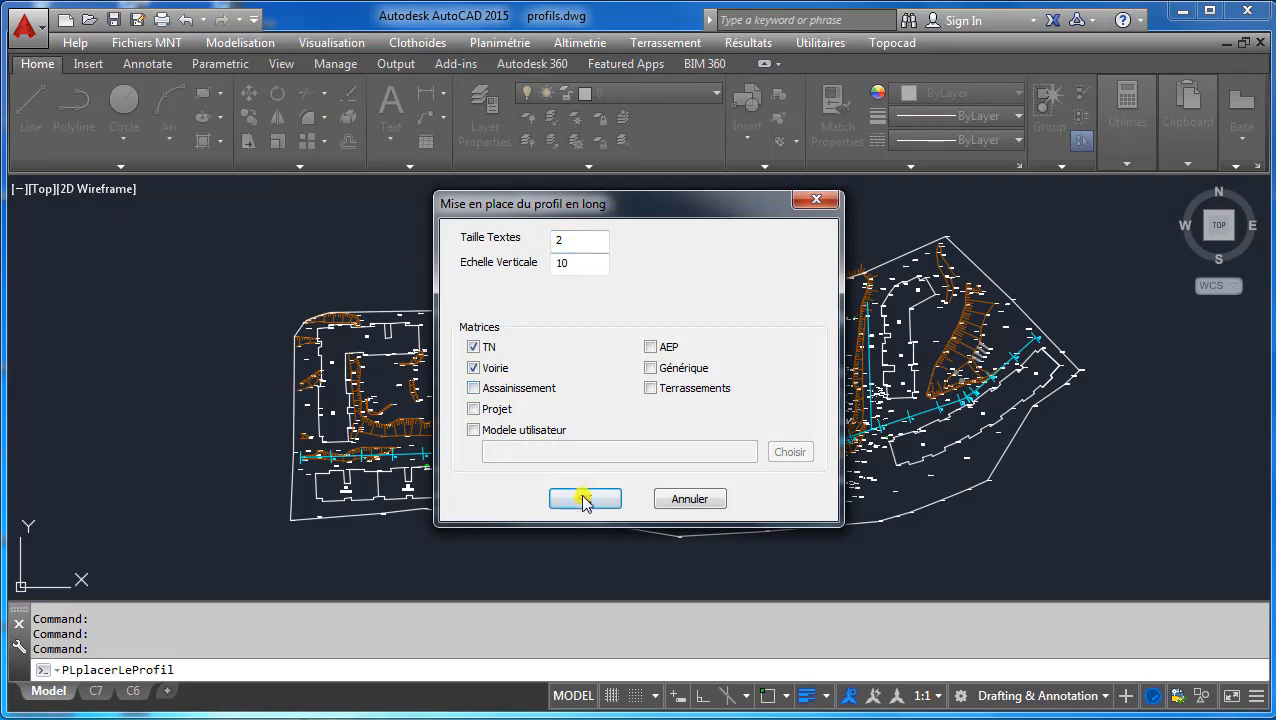
pyautogui.click(581, 498)
pyautogui.click(755, 384)
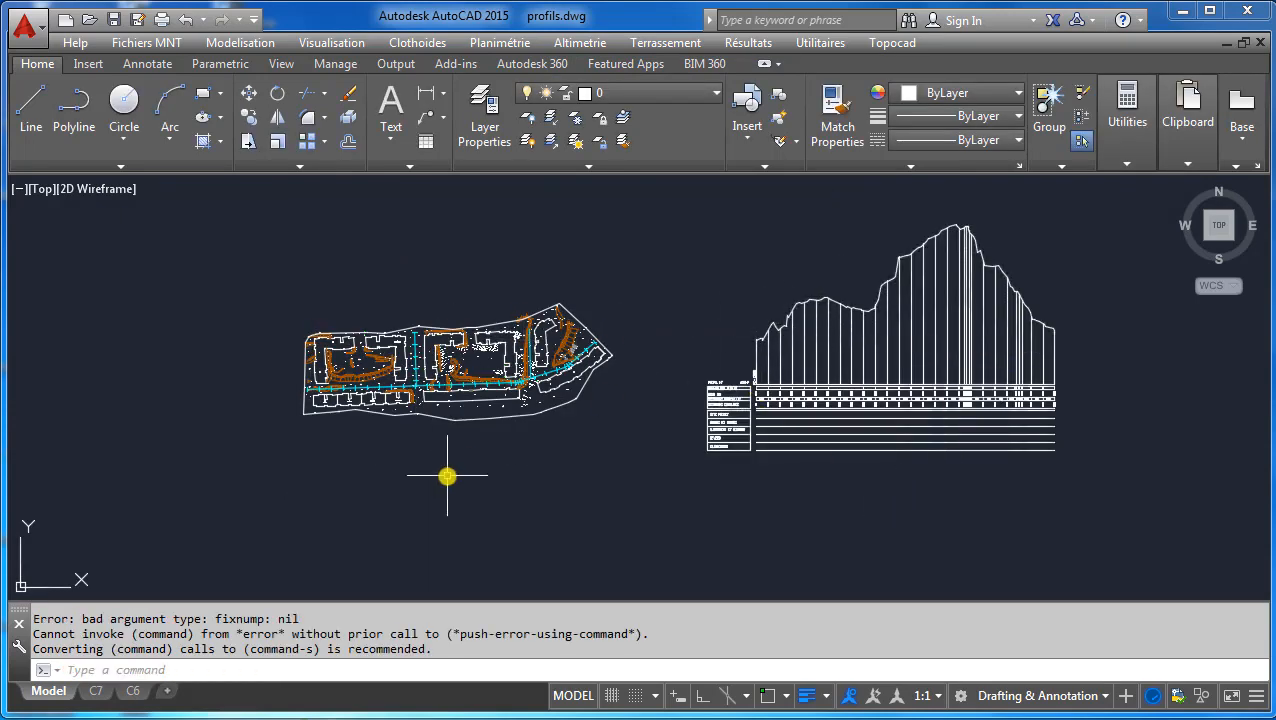
# Choose Axe-A graphically as the working profile by picking the branch axis on the plan.
pyautogui.scroll(2, 404, 428)
pyautogui.moveTo(628, 517); pyautogui.dragTo(721, 549, button='middle')
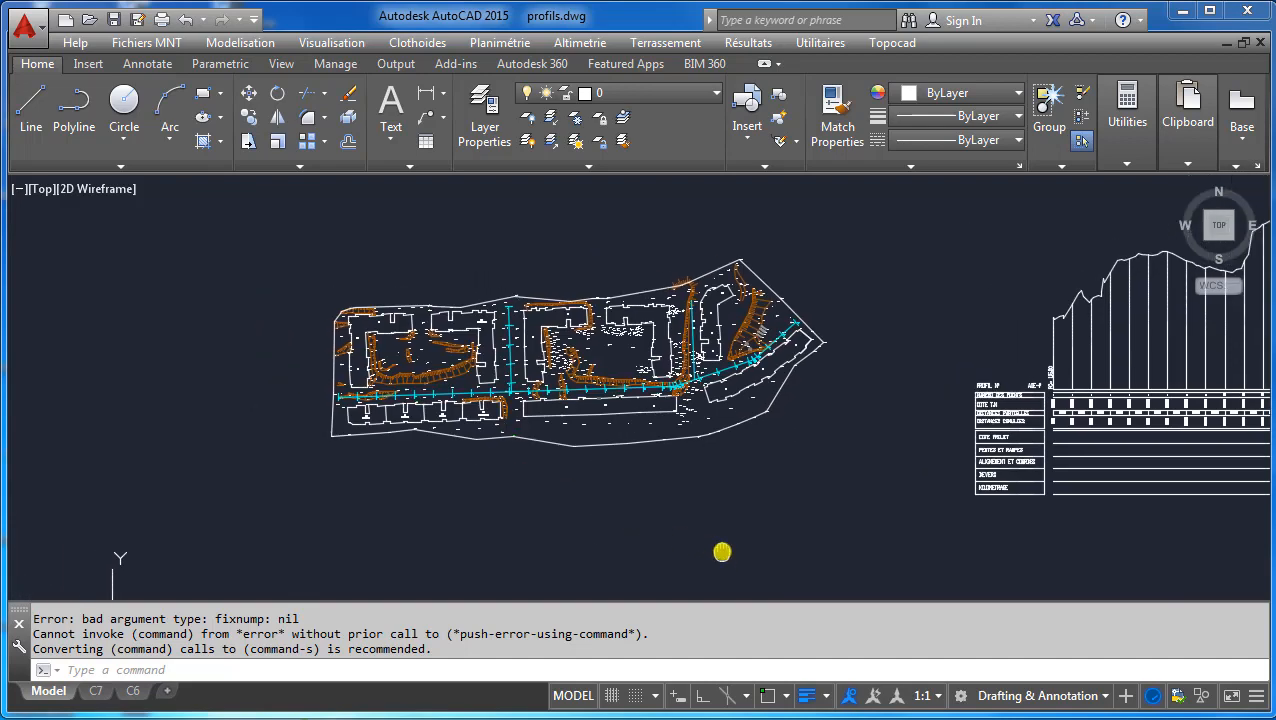
pyautogui.click(526, 49)
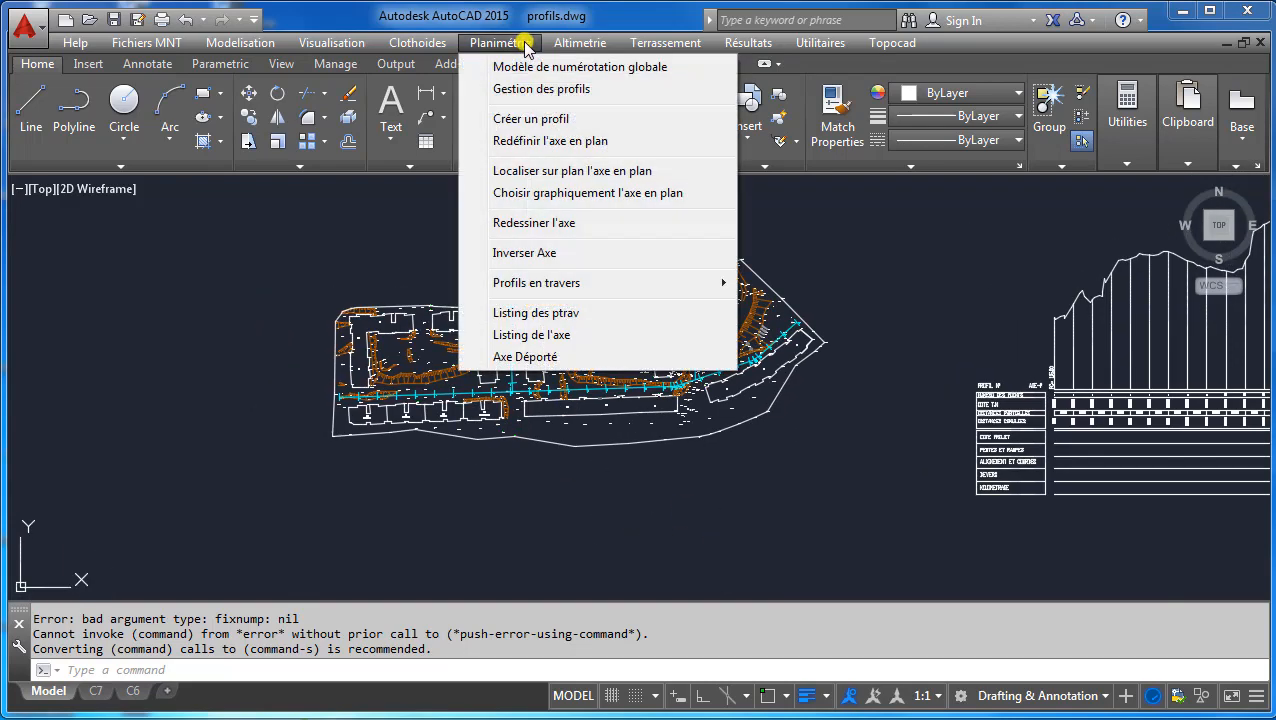
pyautogui.click(601, 190)
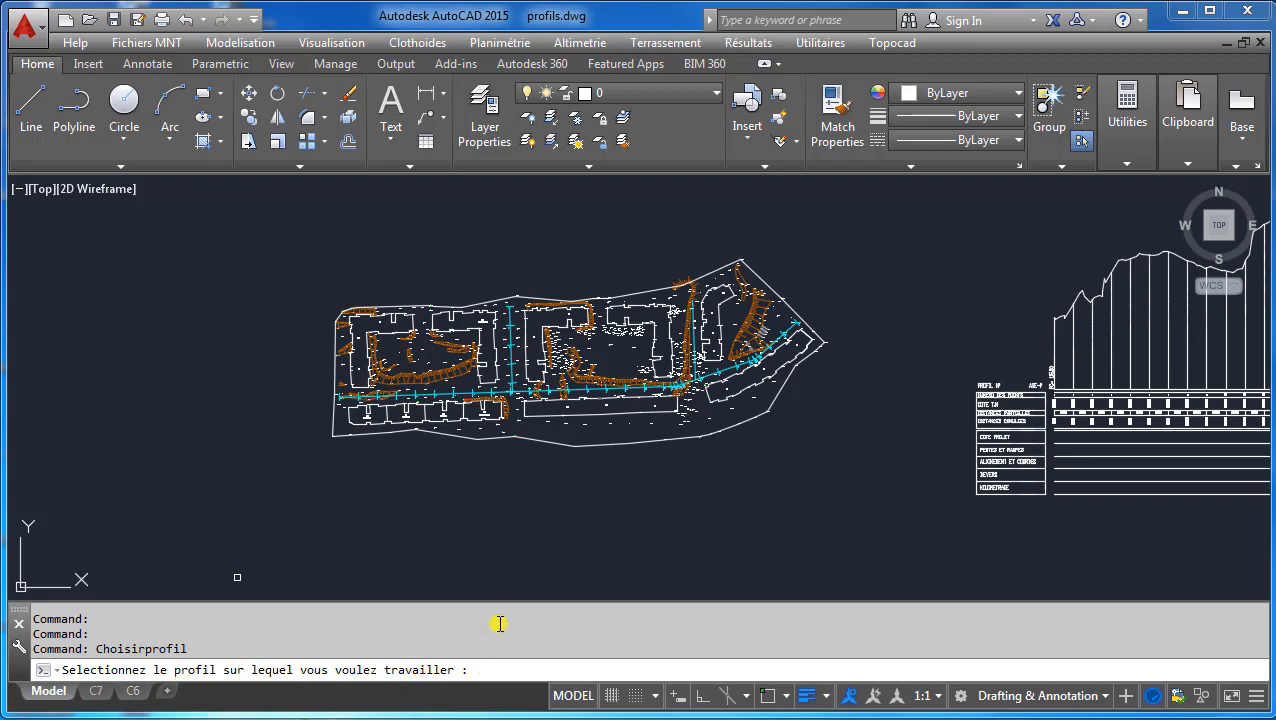
pyautogui.scroll(5, 489, 355)
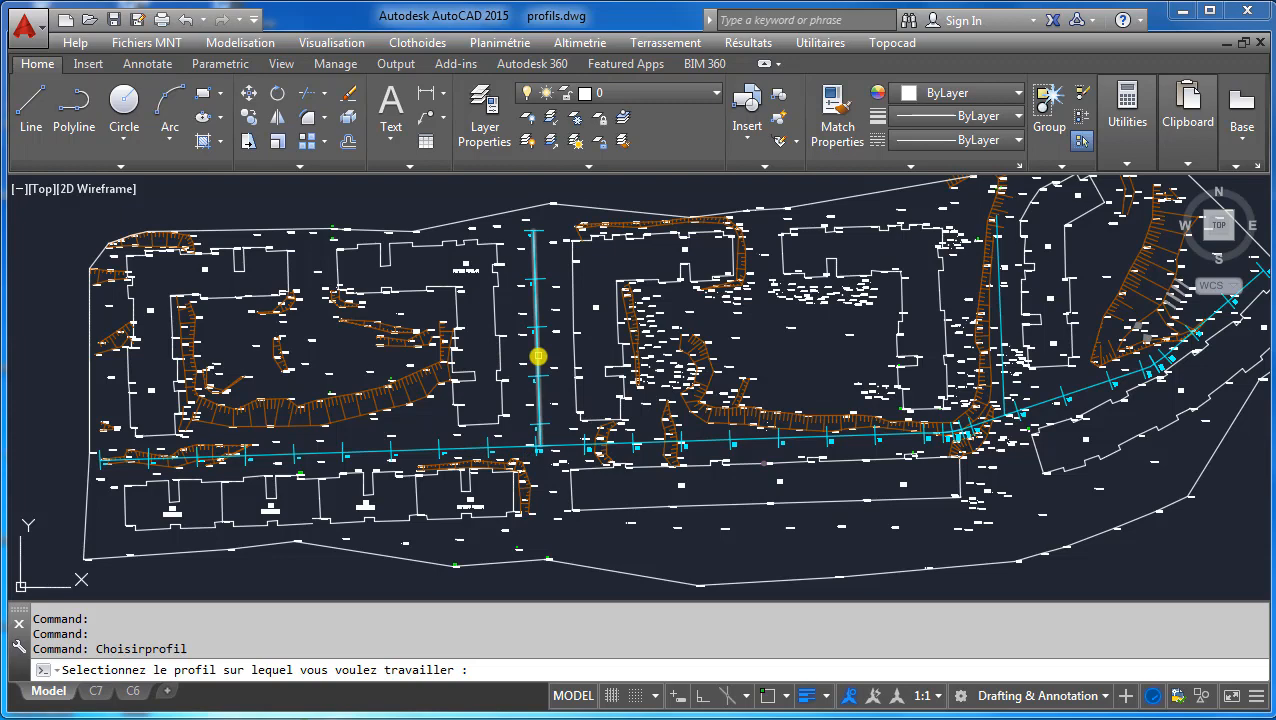
pyautogui.click(538, 356)
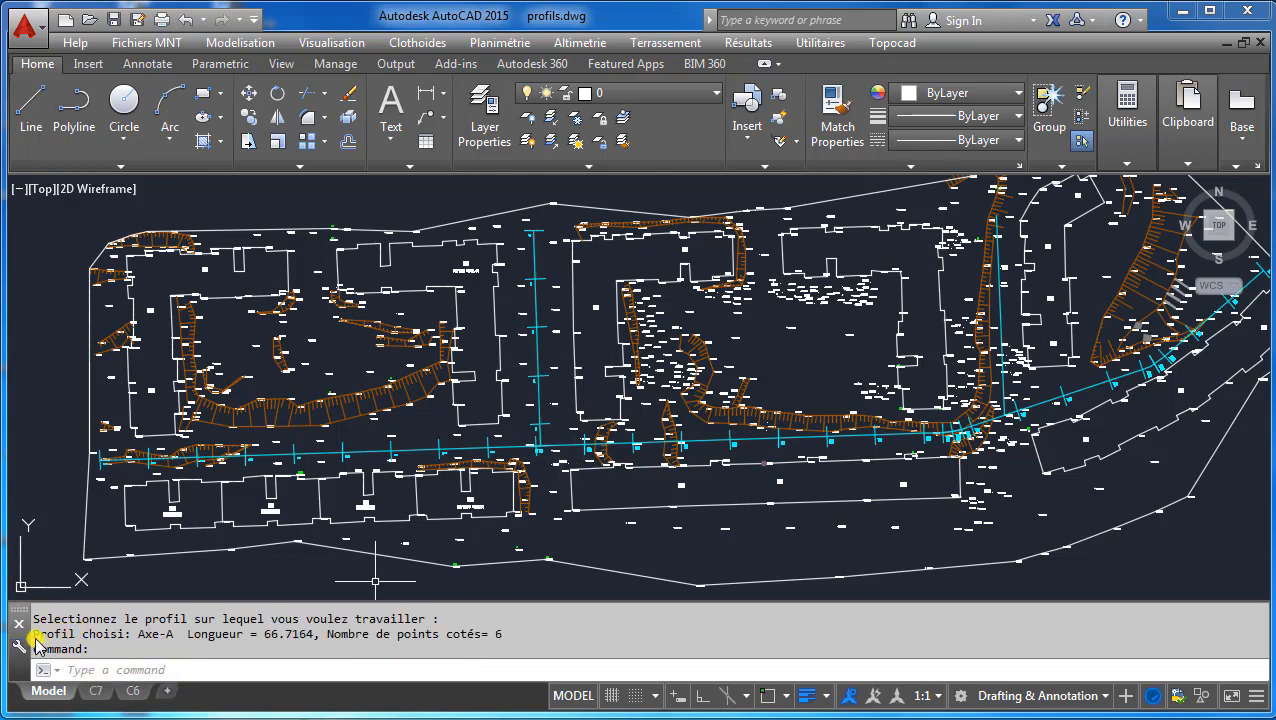
pyautogui.moveTo(35, 636); pyautogui.dragTo(545, 640)
pyautogui.click(607, 449)
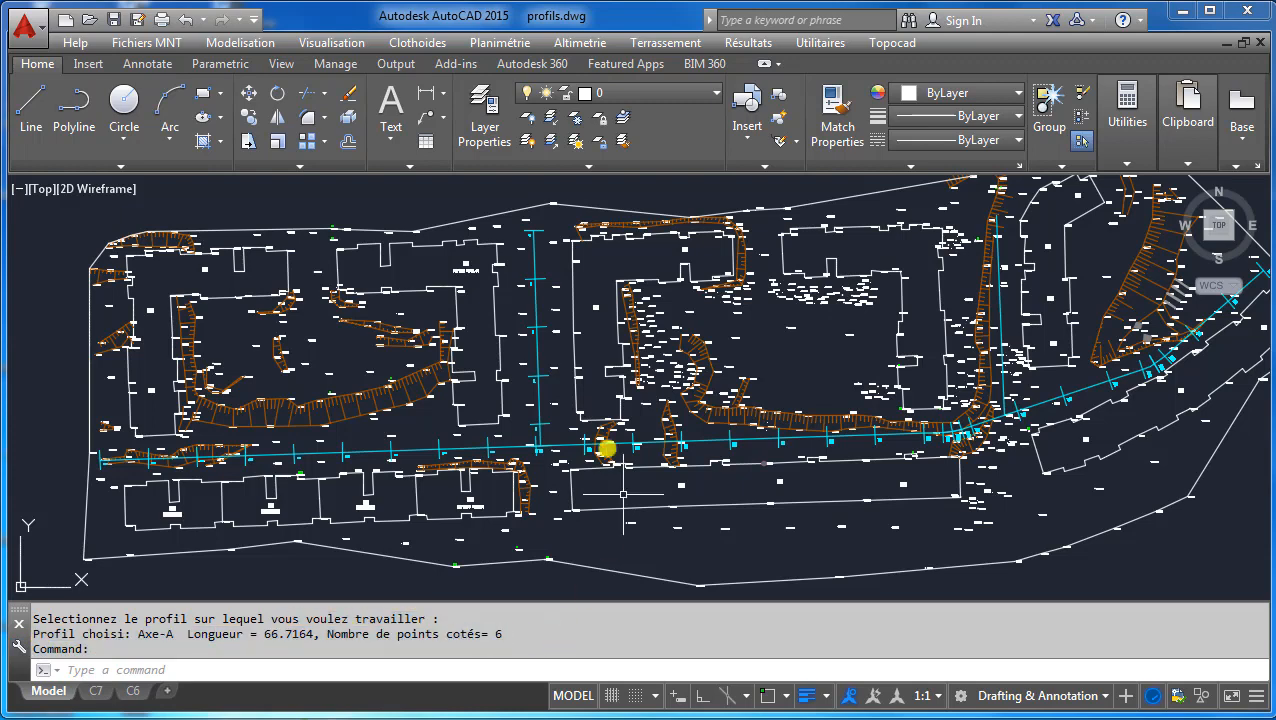
# Draw the Axe-A longitudinal profile with text size 2, vertical scale 10 and the TN and Voirie matrices, placing it east of the Axe-P profile.
pyautogui.scroll(-5, 500, 400)
pyautogui.click(580, 42)
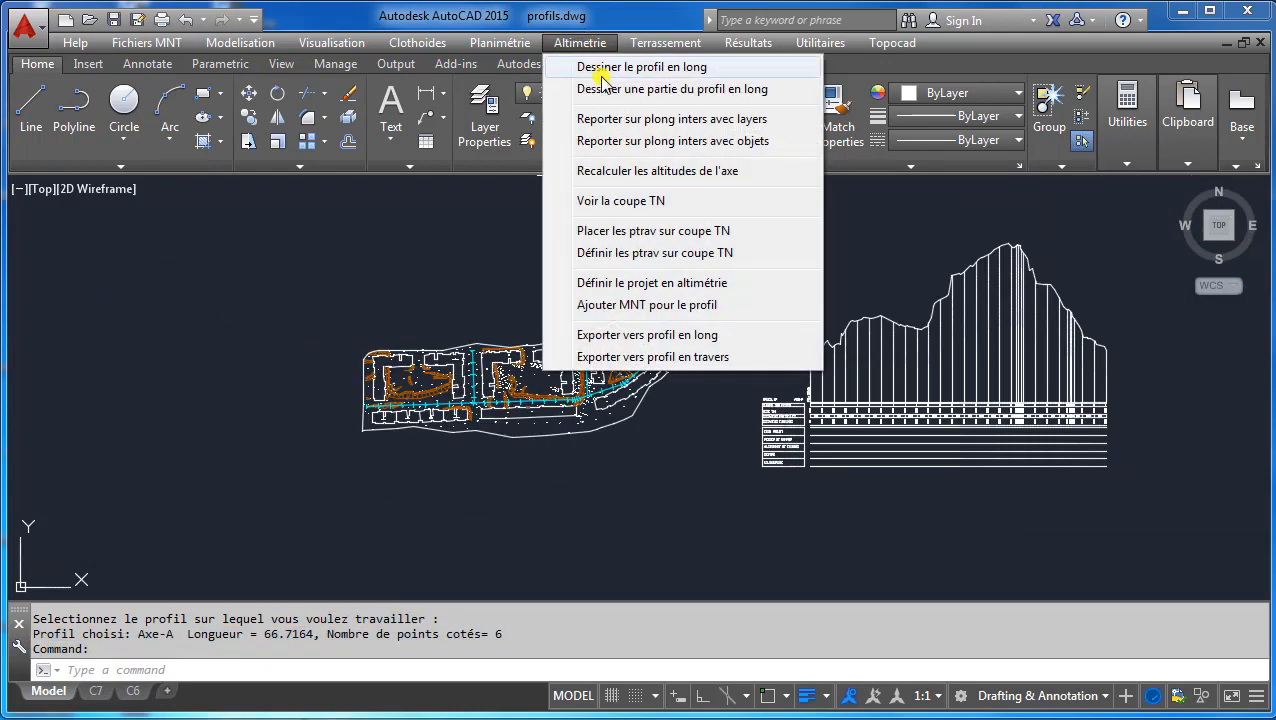
pyautogui.click(602, 68)
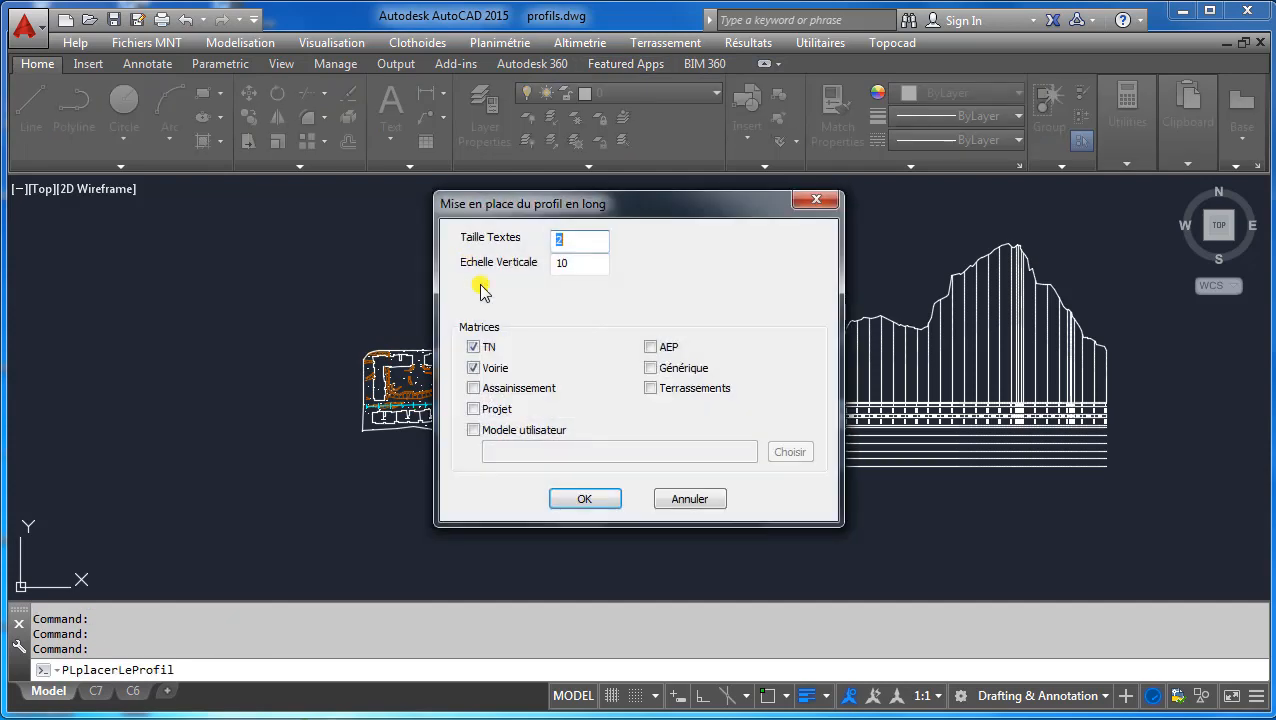
pyautogui.click(580, 500)
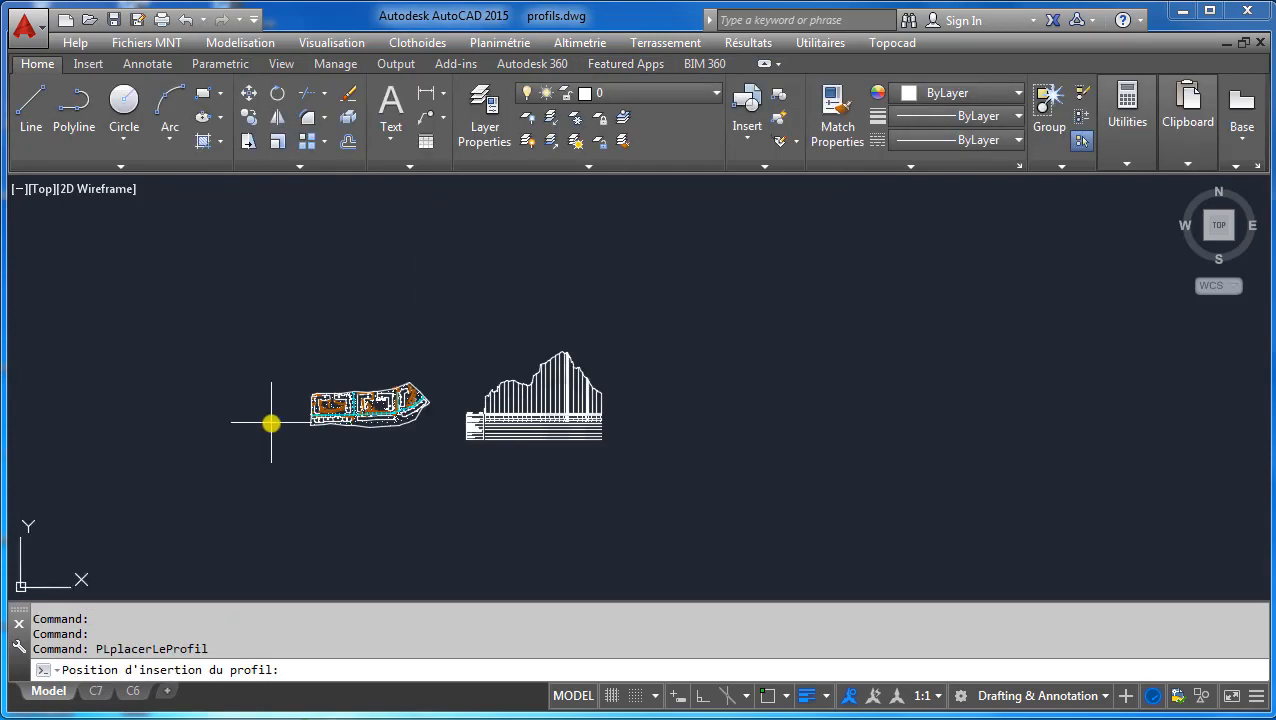
pyautogui.click(672, 427)
# Choose Axe-P graphically as the working profile by picking the main axis on the plan.
pyautogui.moveTo(464, 461); pyautogui.dragTo(721, 469, button='middle')
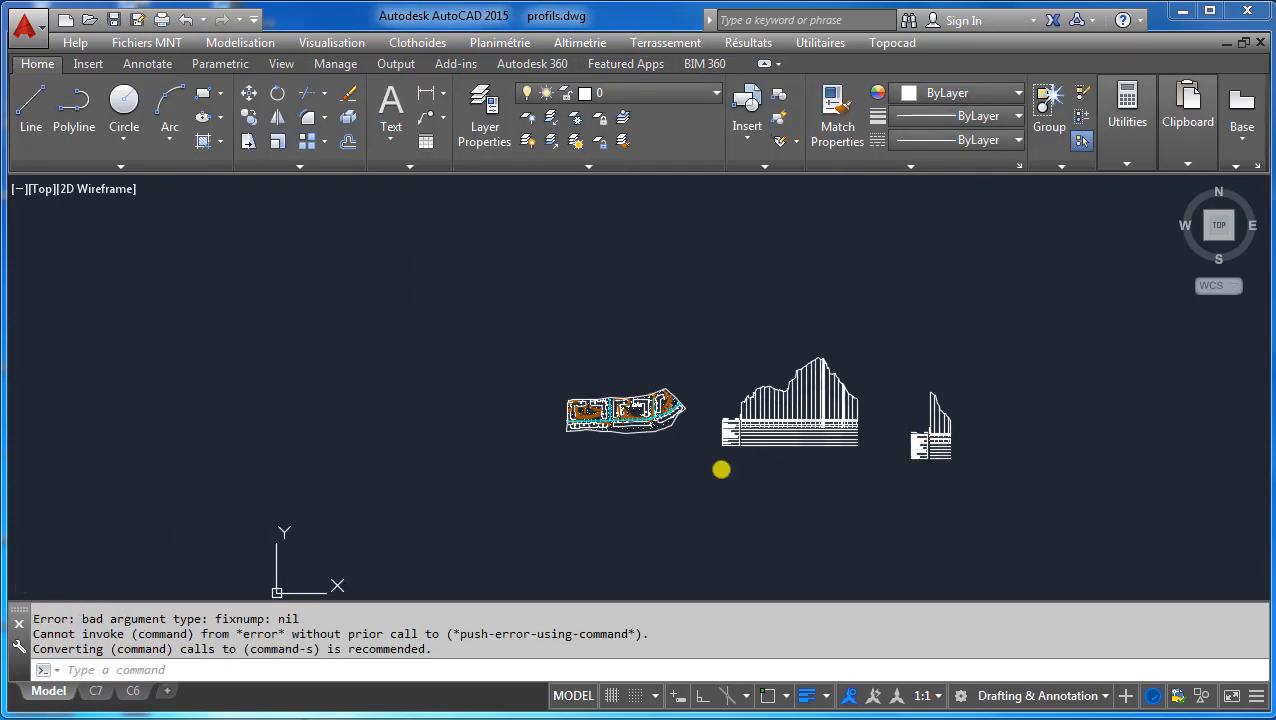
pyautogui.scroll(6, 624, 427)
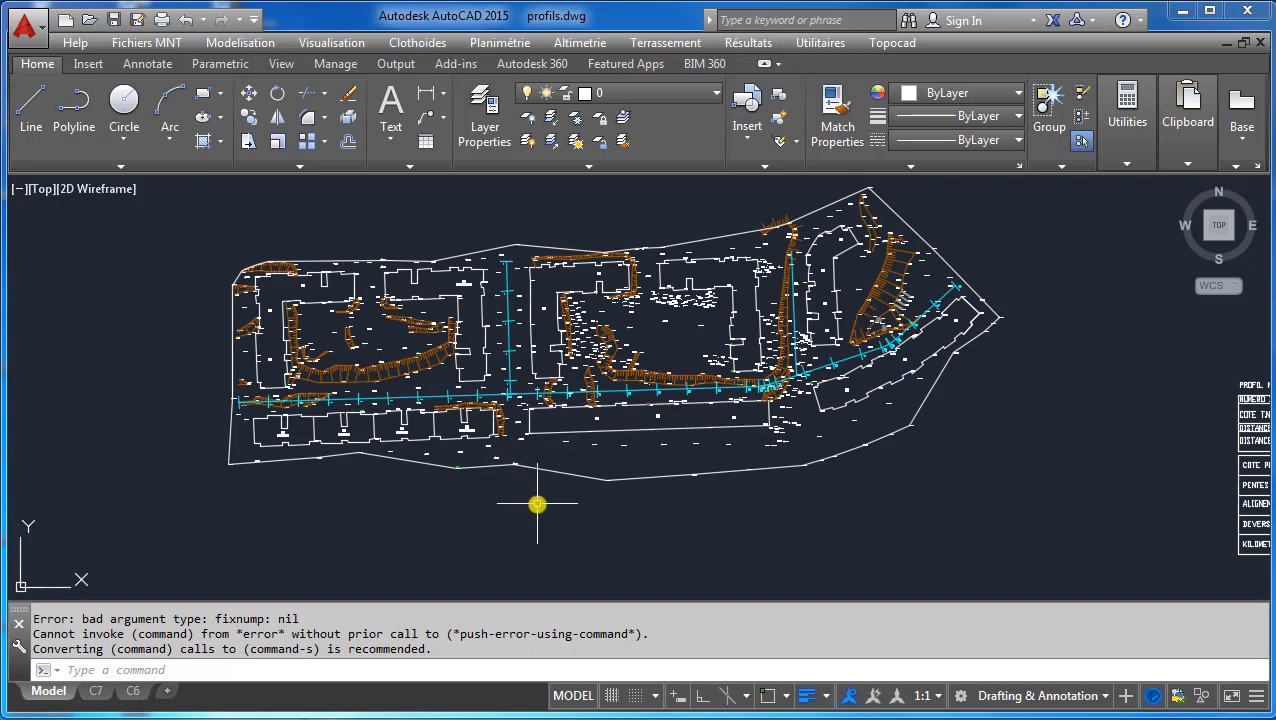
pyautogui.moveTo(537, 504); pyautogui.dragTo(561, 529, button='middle')
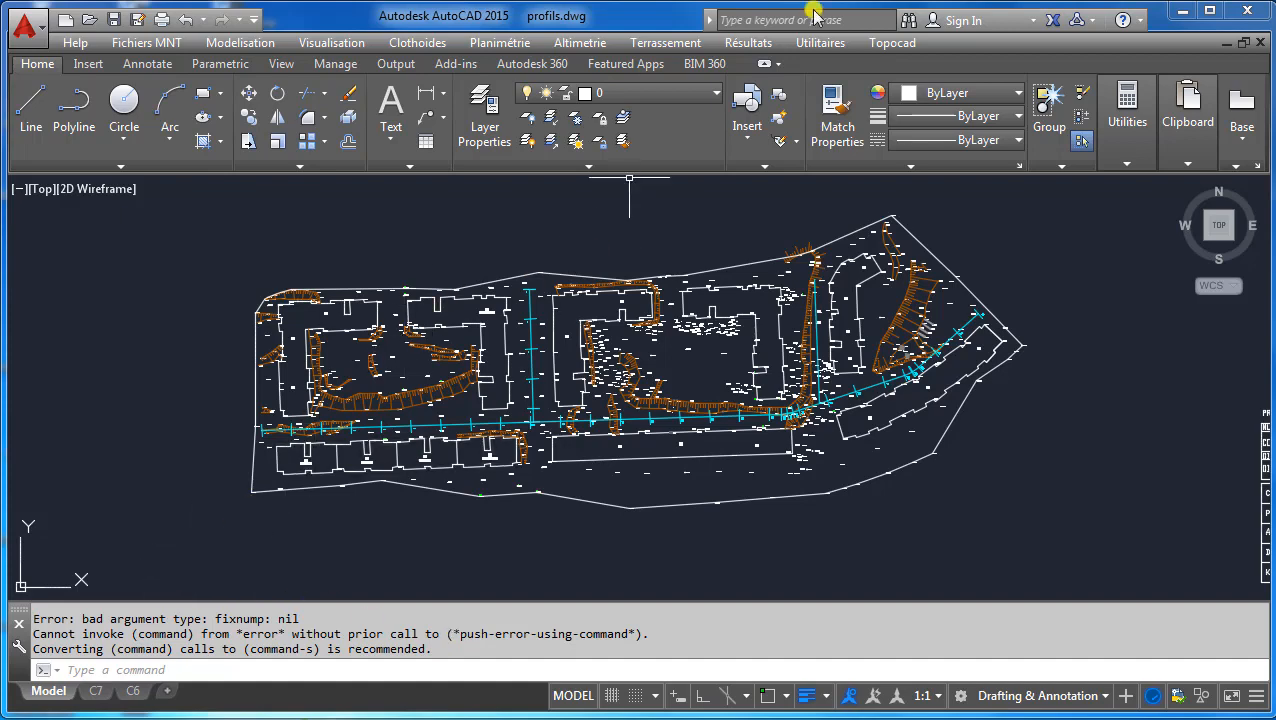
pyautogui.click(500, 44)
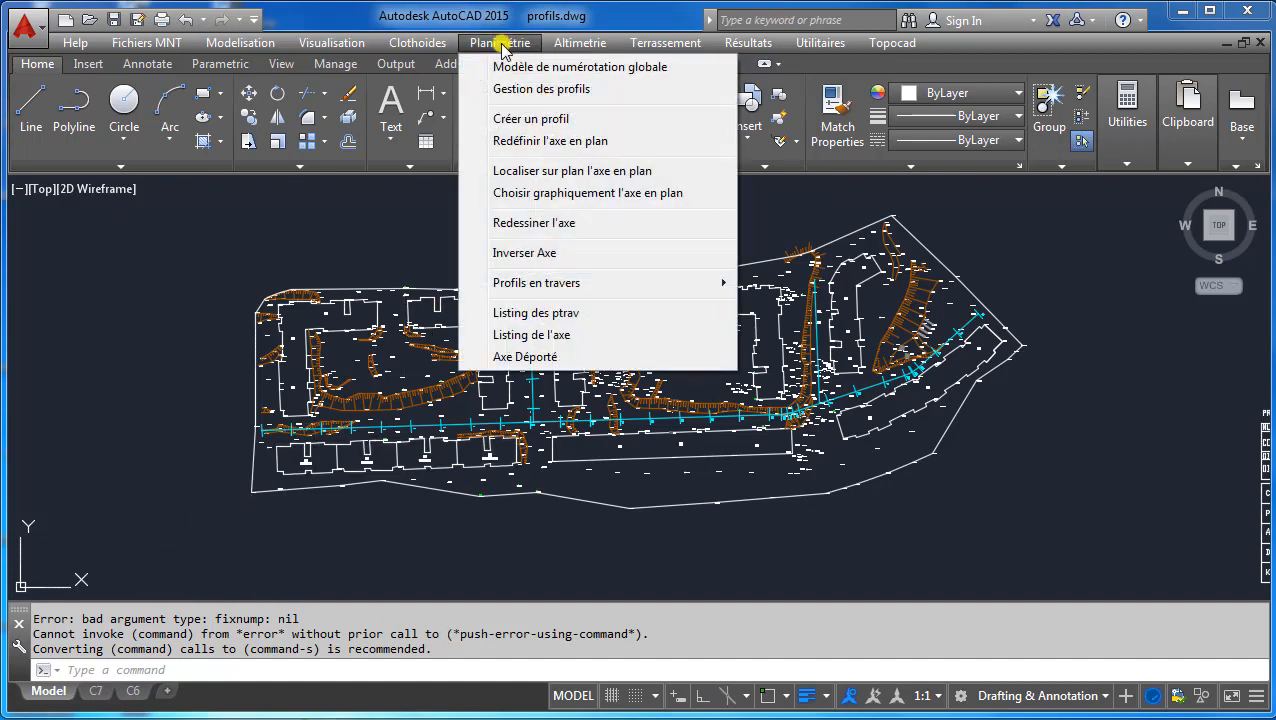
pyautogui.click(570, 192)
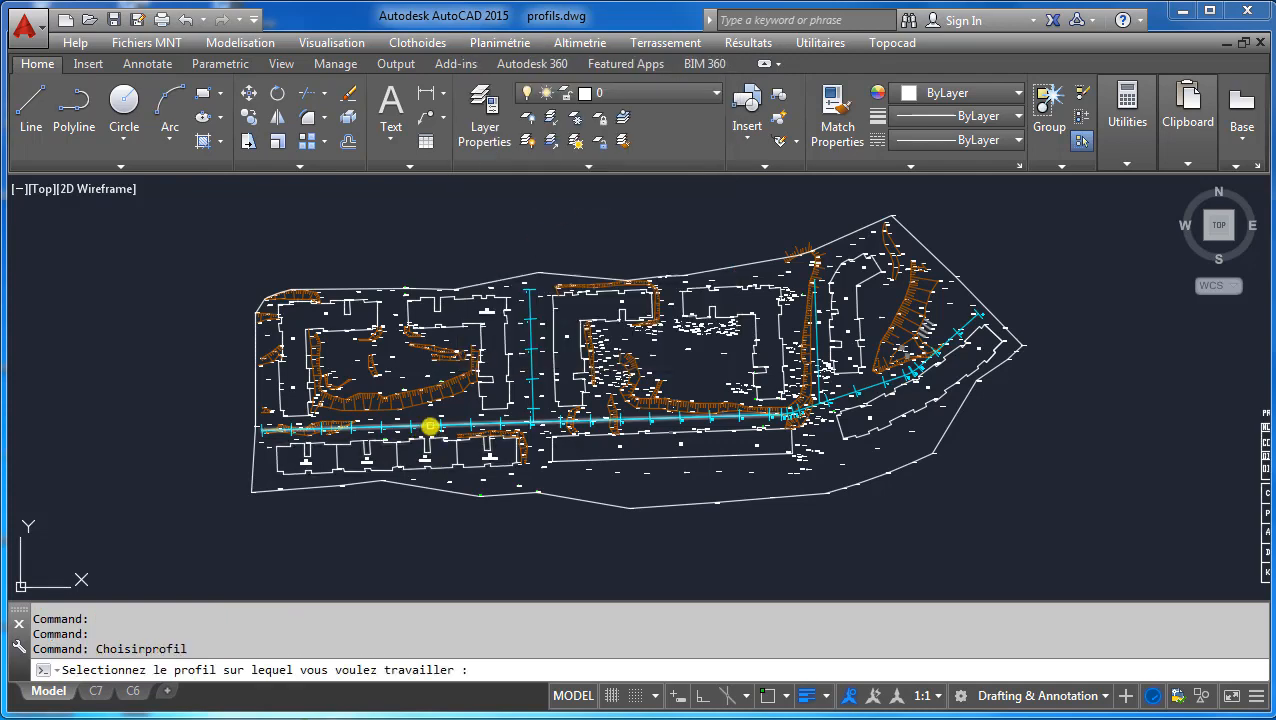
pyautogui.click(430, 426)
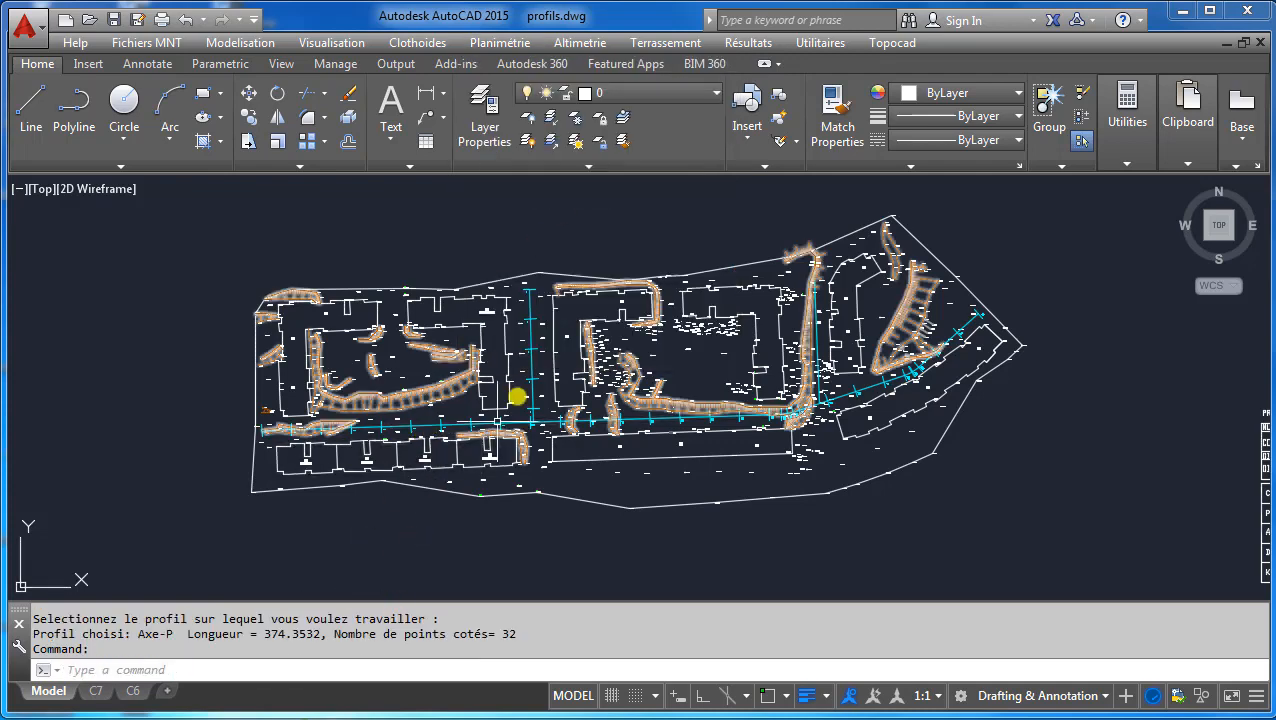
# Import a cross-section position numbered Ptajouté at distance 125.35 into the tabulations of Axe-P.
pyautogui.scroll(10, 510, 420)
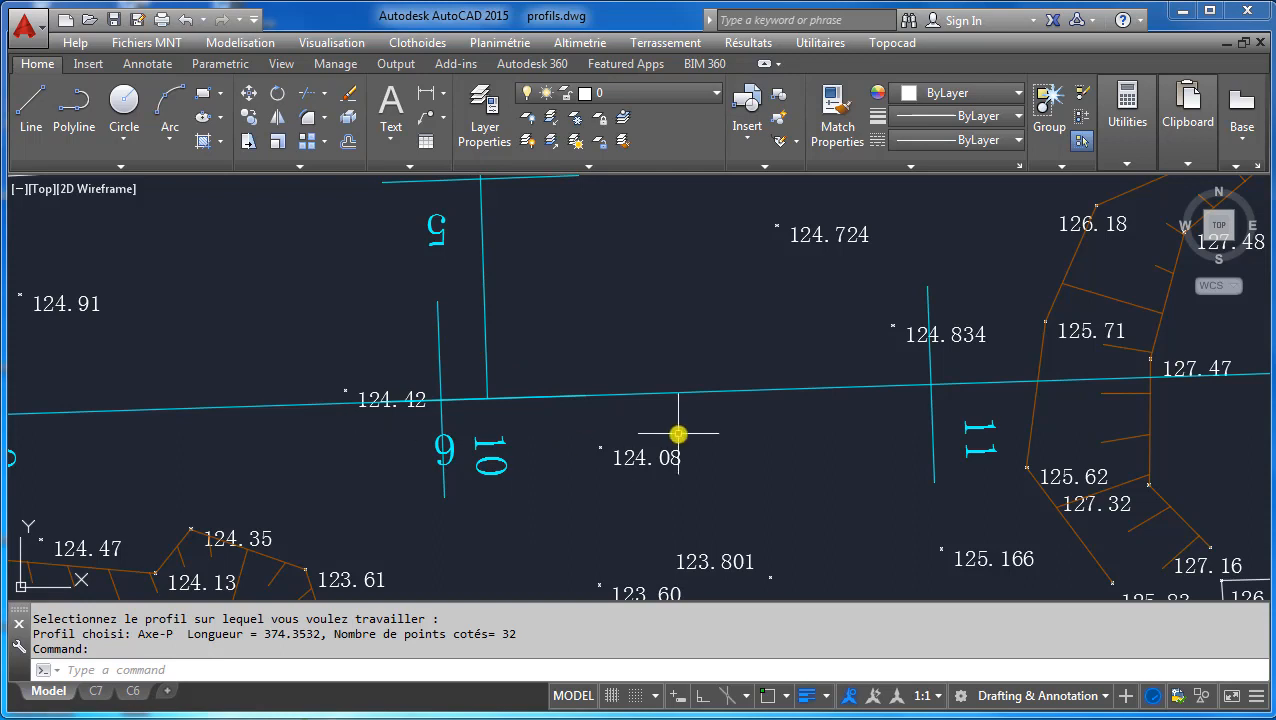
pyautogui.click(510, 45)
pyautogui.moveTo(592, 283)
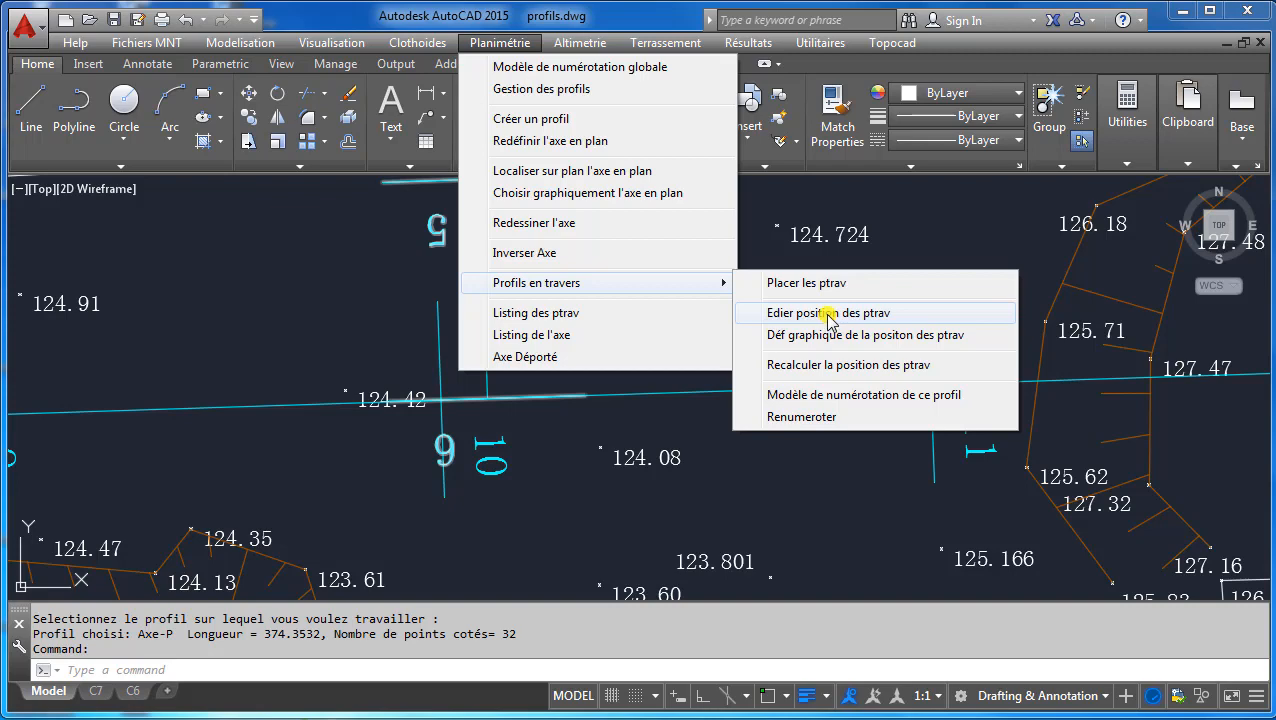
pyautogui.click(828, 314)
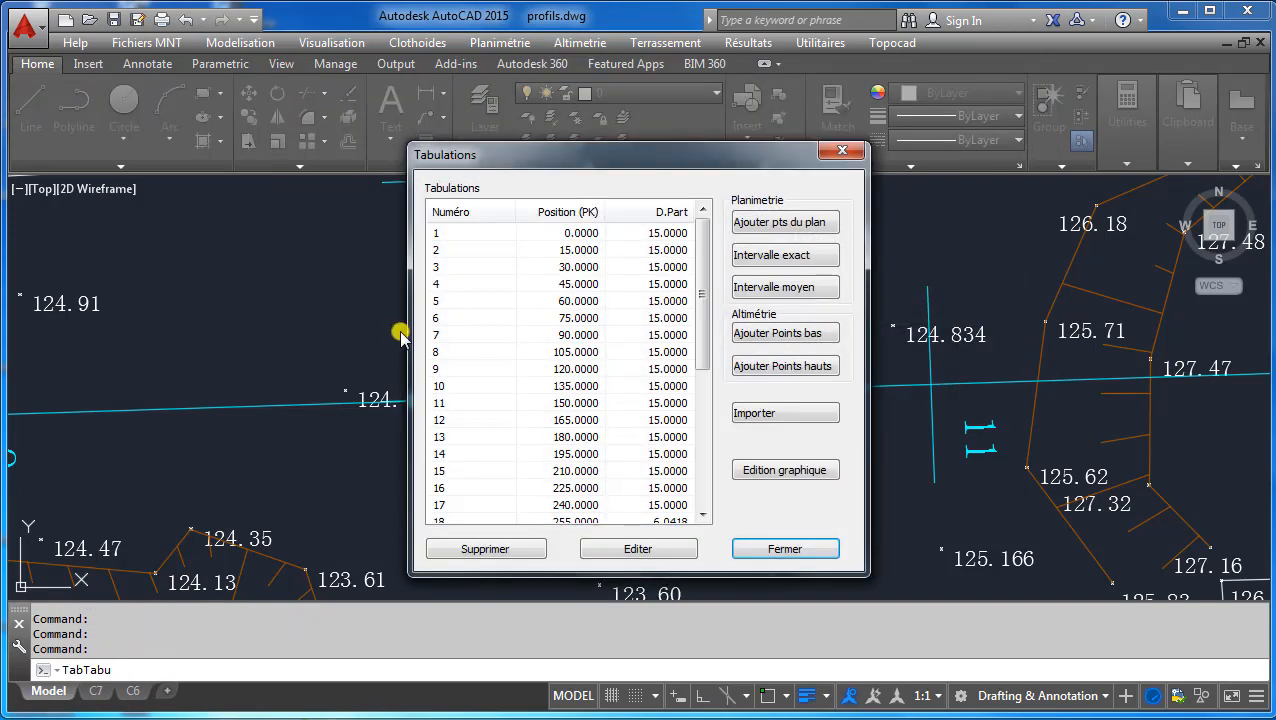
pyautogui.moveTo(703, 245); pyautogui.dragTo(660, 427)
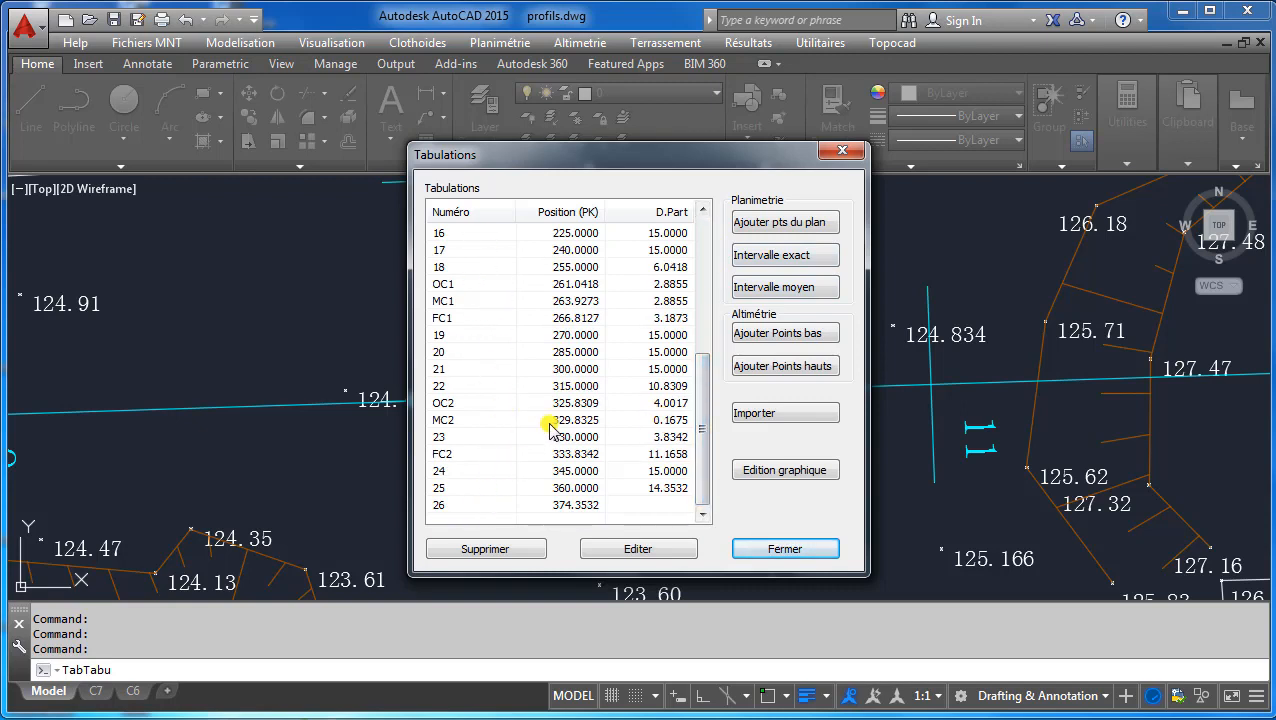
pyautogui.moveTo(703, 398); pyautogui.dragTo(699, 232)
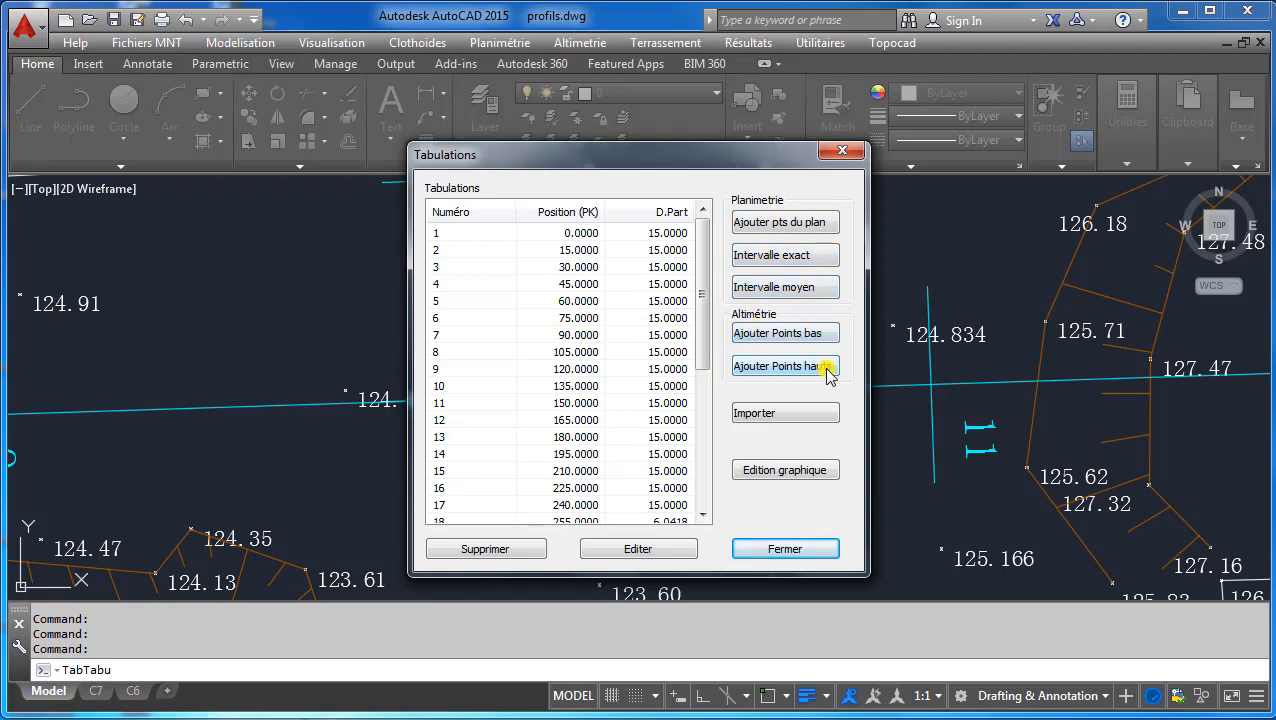
pyautogui.click(789, 414)
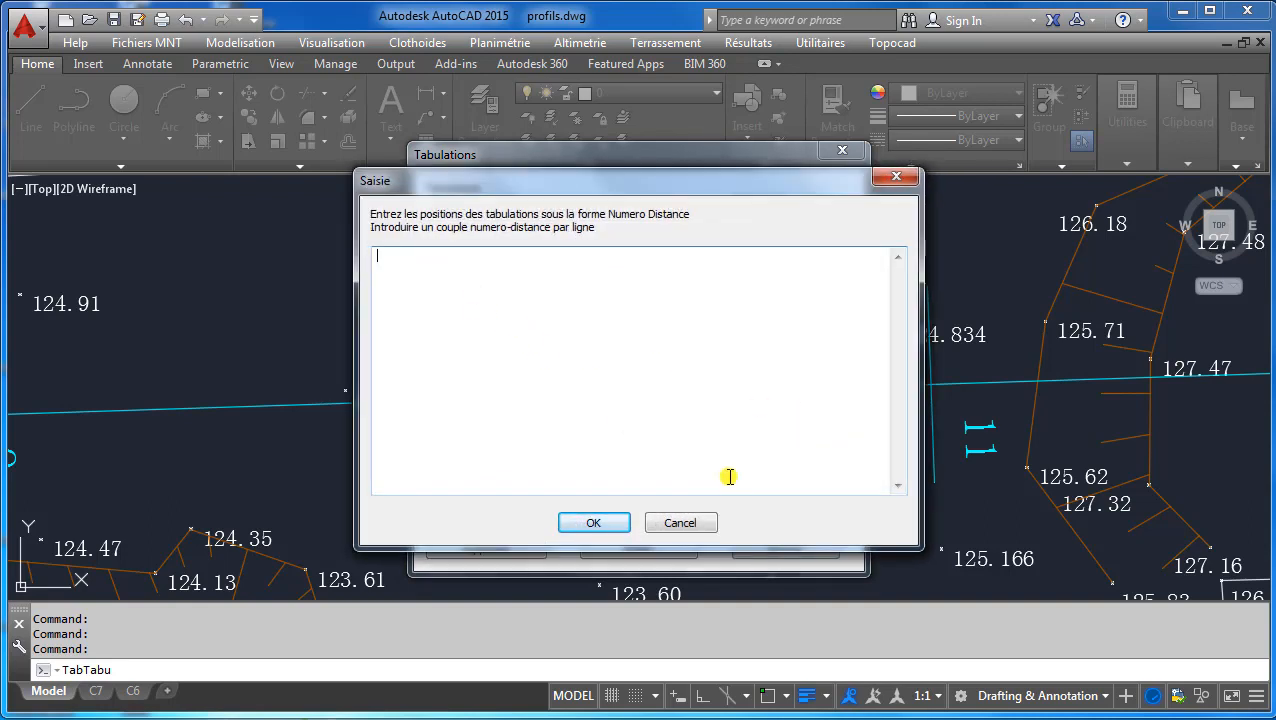
pyautogui.write('Ptajouté 125.35')
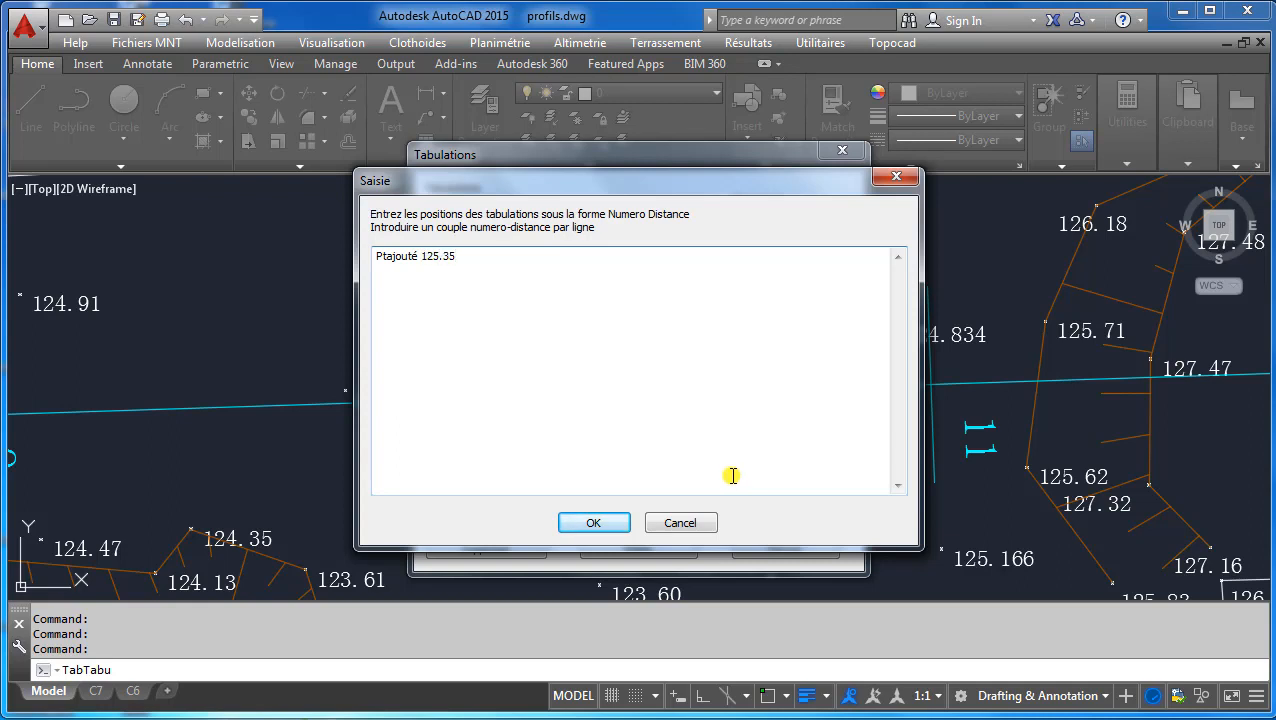
pyautogui.click(593, 523)
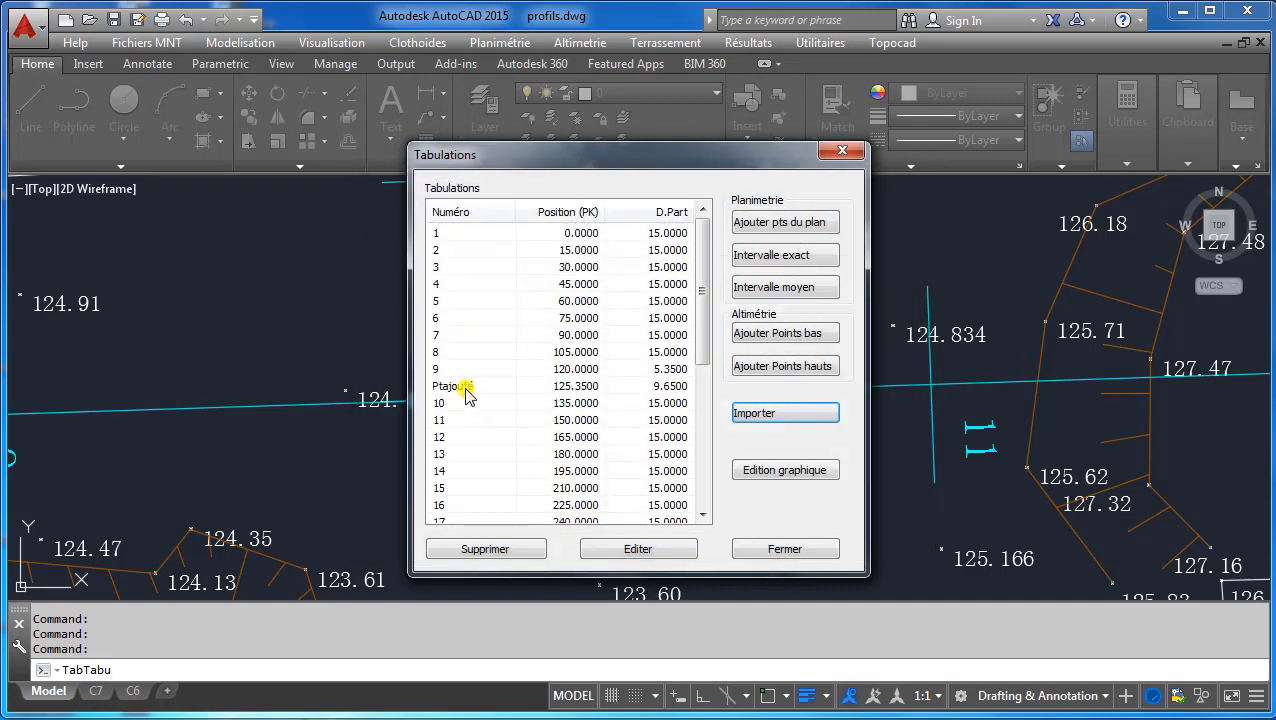
# Add a cross-section graphically on Axe-P, snapping to the endpoint where the branch axis meets the main axis.
pyautogui.click(555, 386)
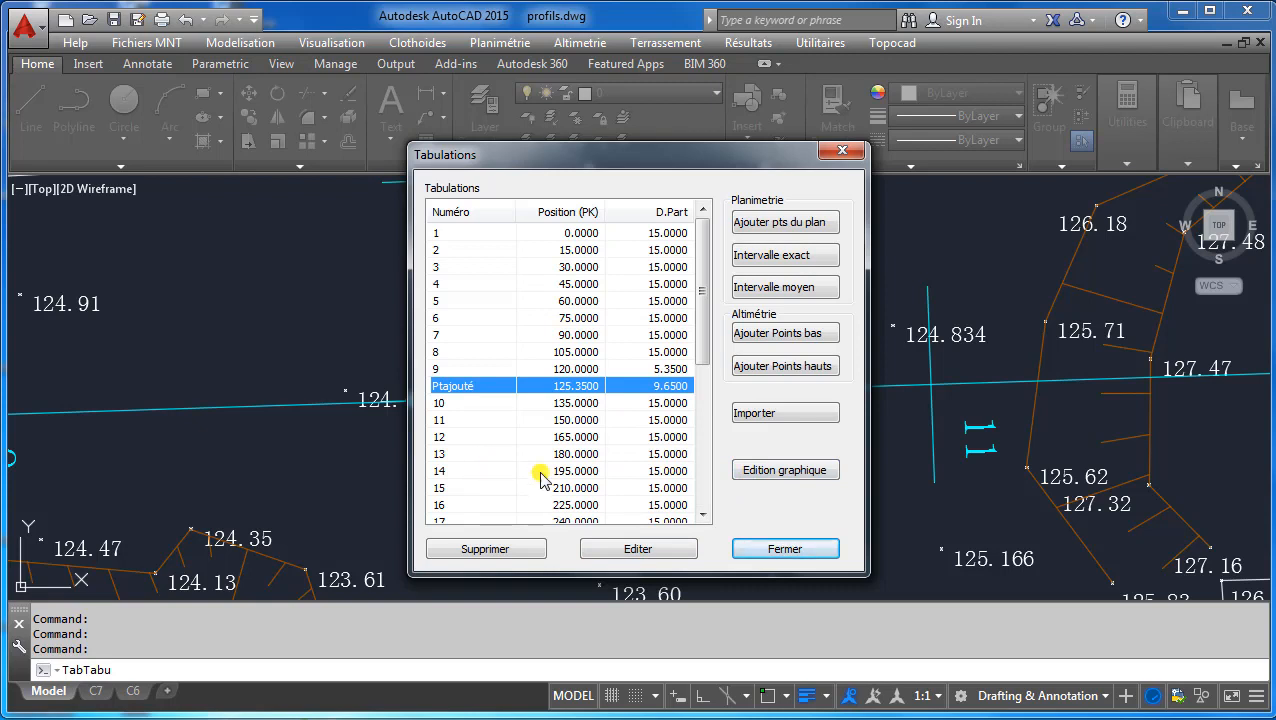
pyautogui.click(789, 473)
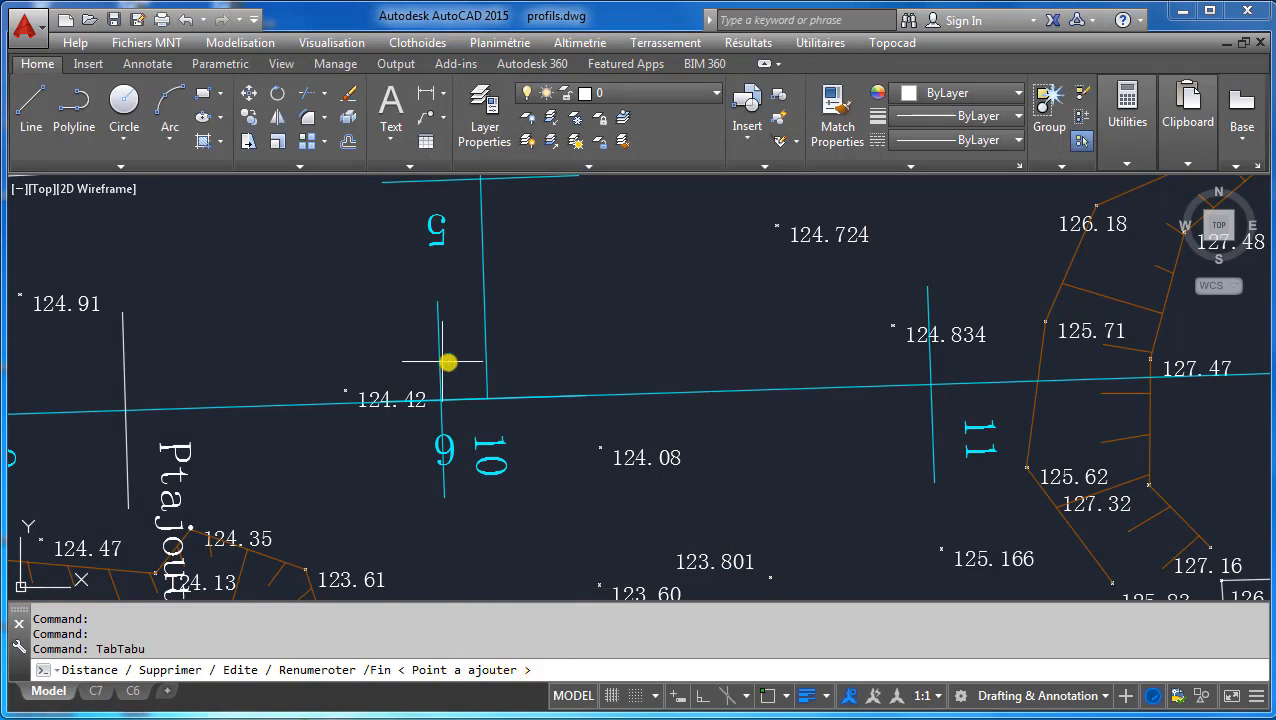
pyautogui.keyDown('shift'); pyautogui.rightClick(542, 352); pyautogui.keyUp('shift')
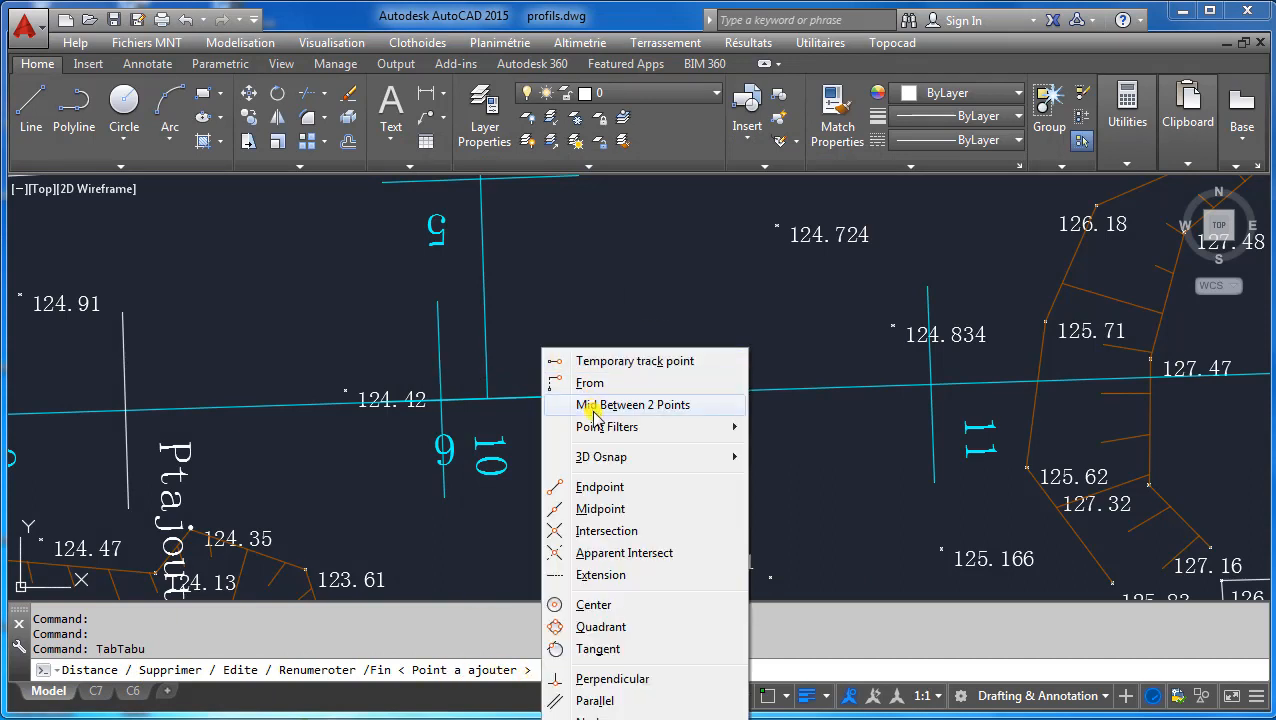
pyautogui.click(600, 487)
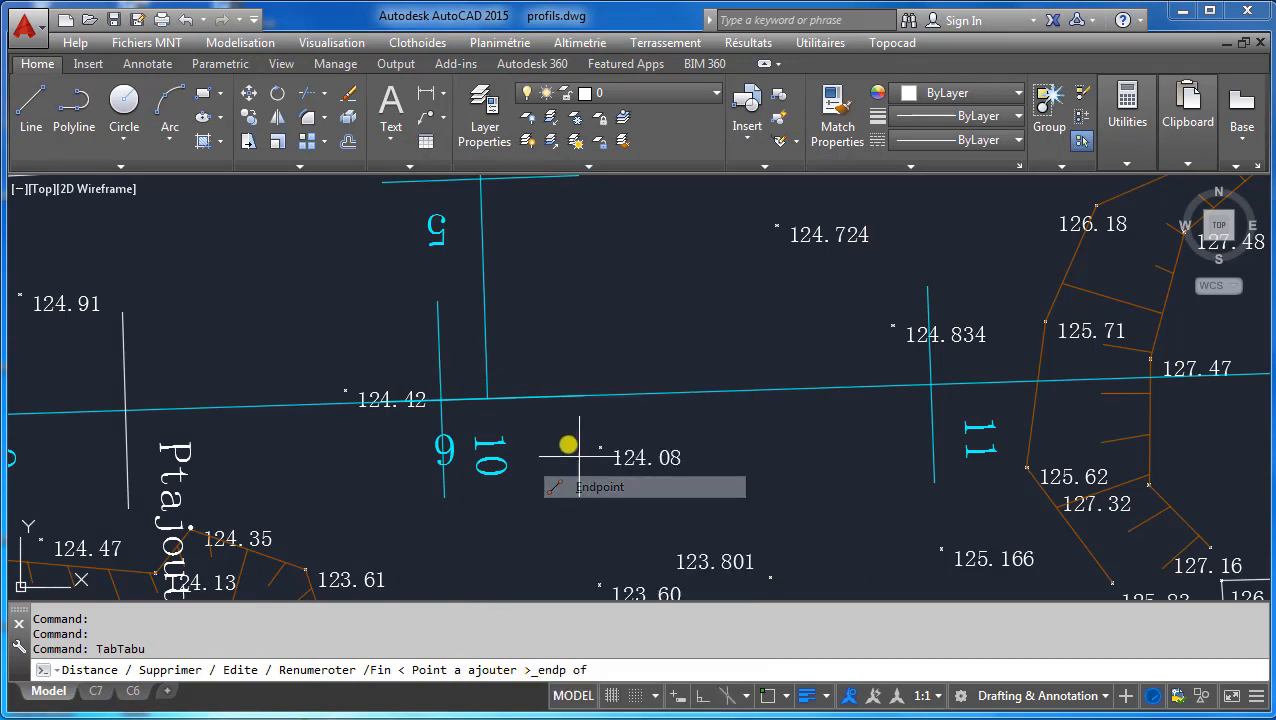
pyautogui.click(480, 400)
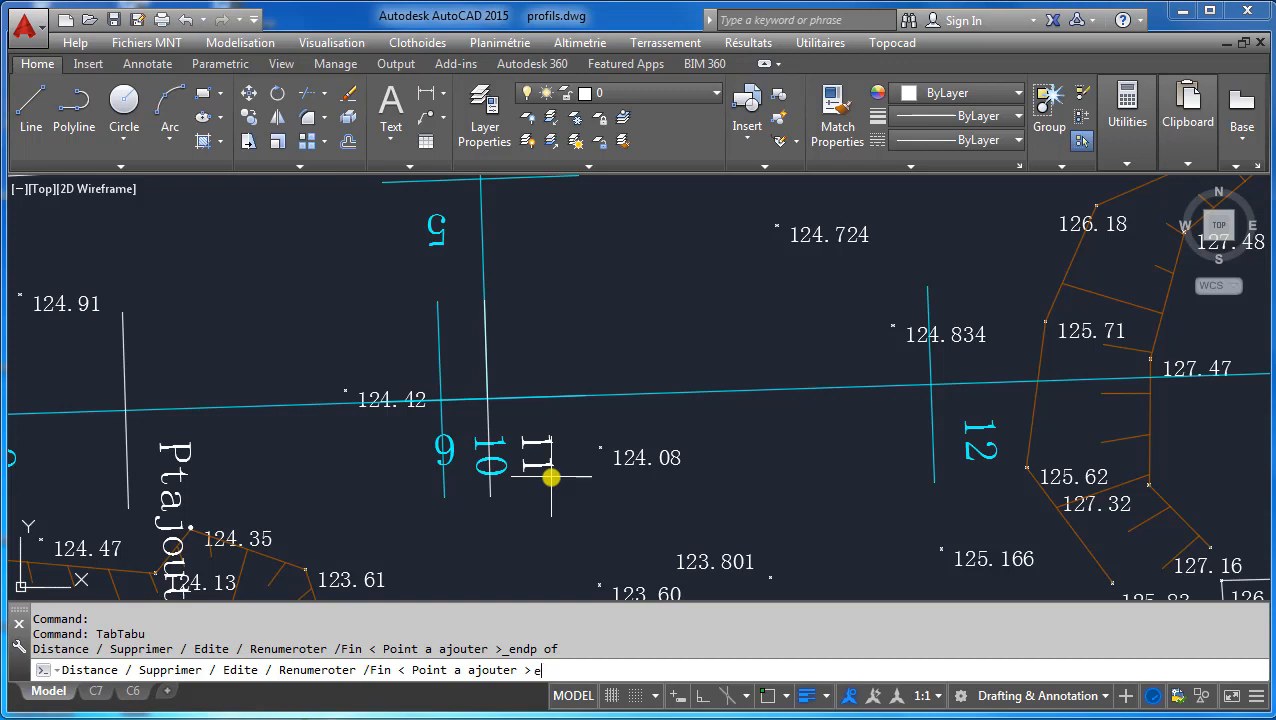
# Rename the new cross-section at the branch axis junction as P-A.
pyautogui.press('Return')
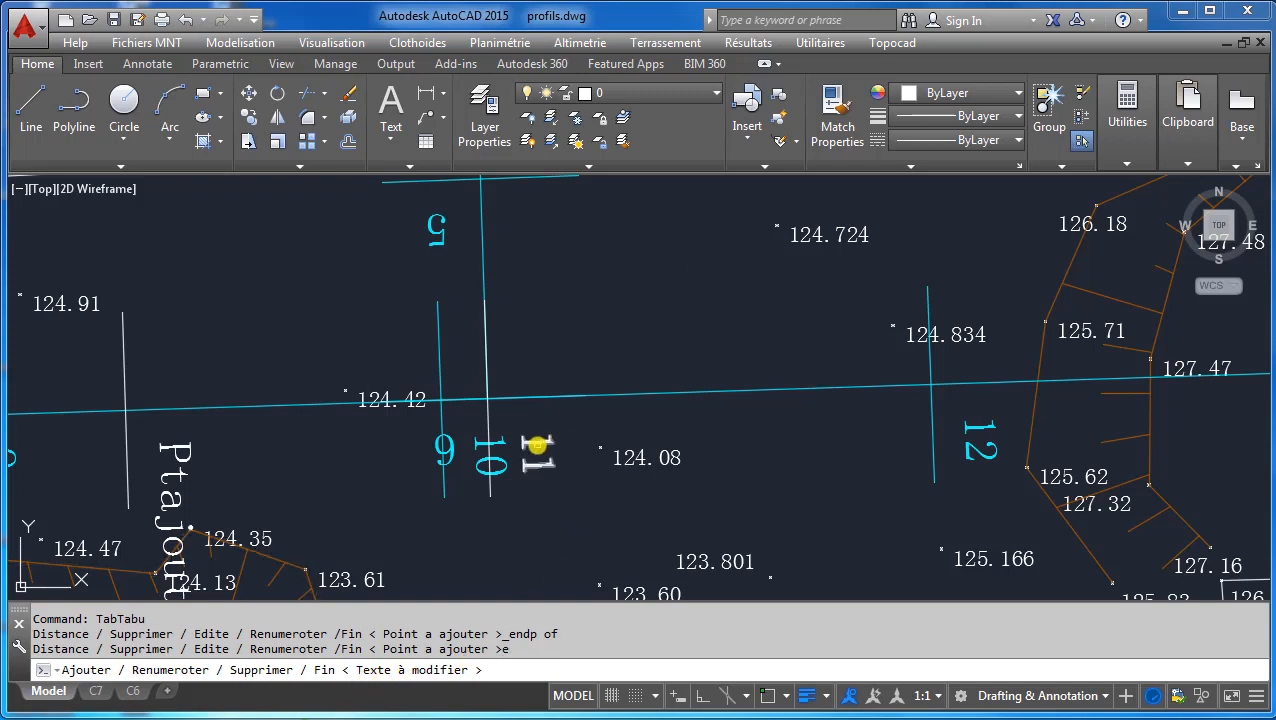
pyautogui.click(537, 445)
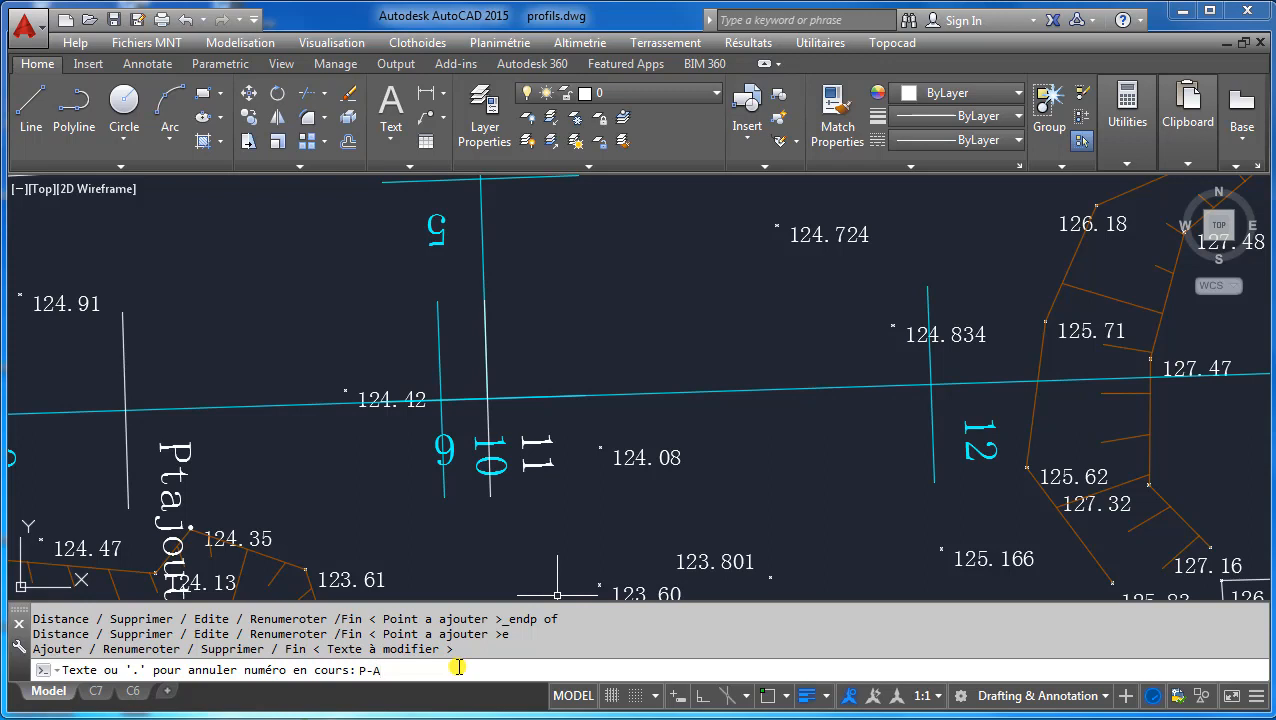
pyautogui.press('Return')
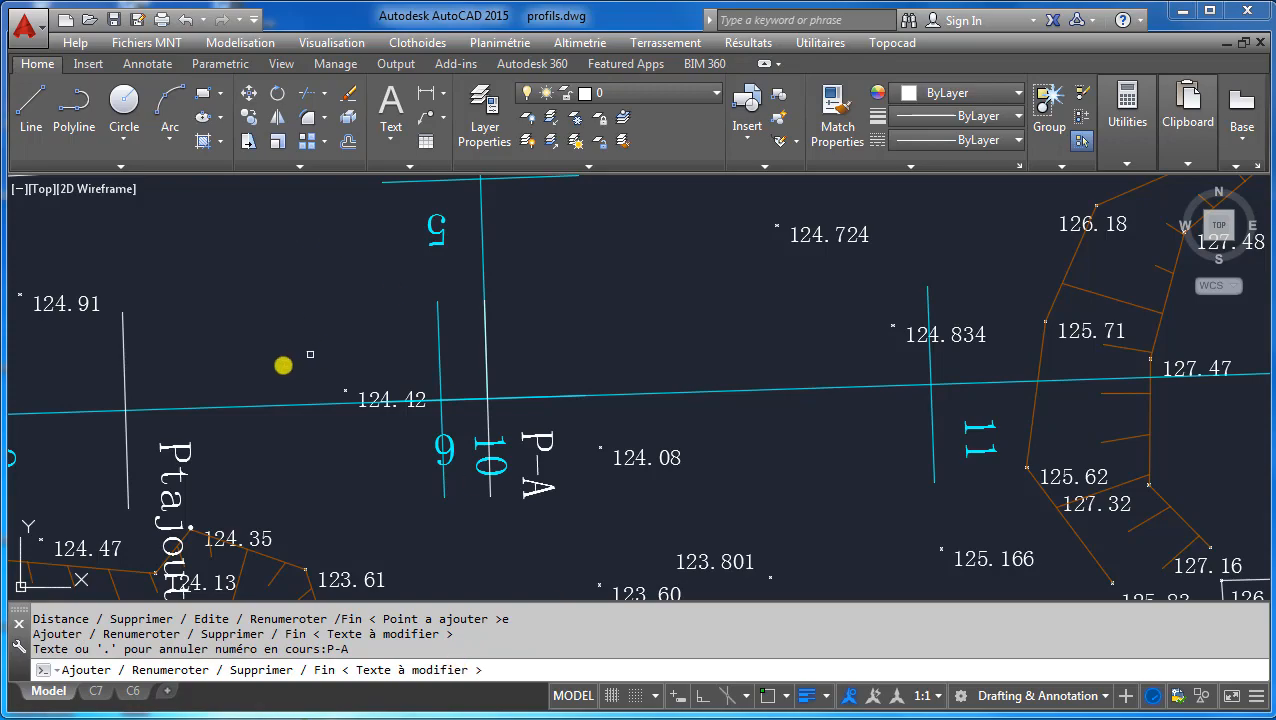
# Delete the numbered cross-section just after MC2, in the second curve of Axe-P.
pyautogui.scroll(-6, 484, 421)
pyautogui.moveTo(484, 421)
pyautogui.mouseDown(button='middle')
pyautogui.moveTo(536, 442)
pyautogui.moveTo(75, 457)
pyautogui.mouseUp(button='middle')
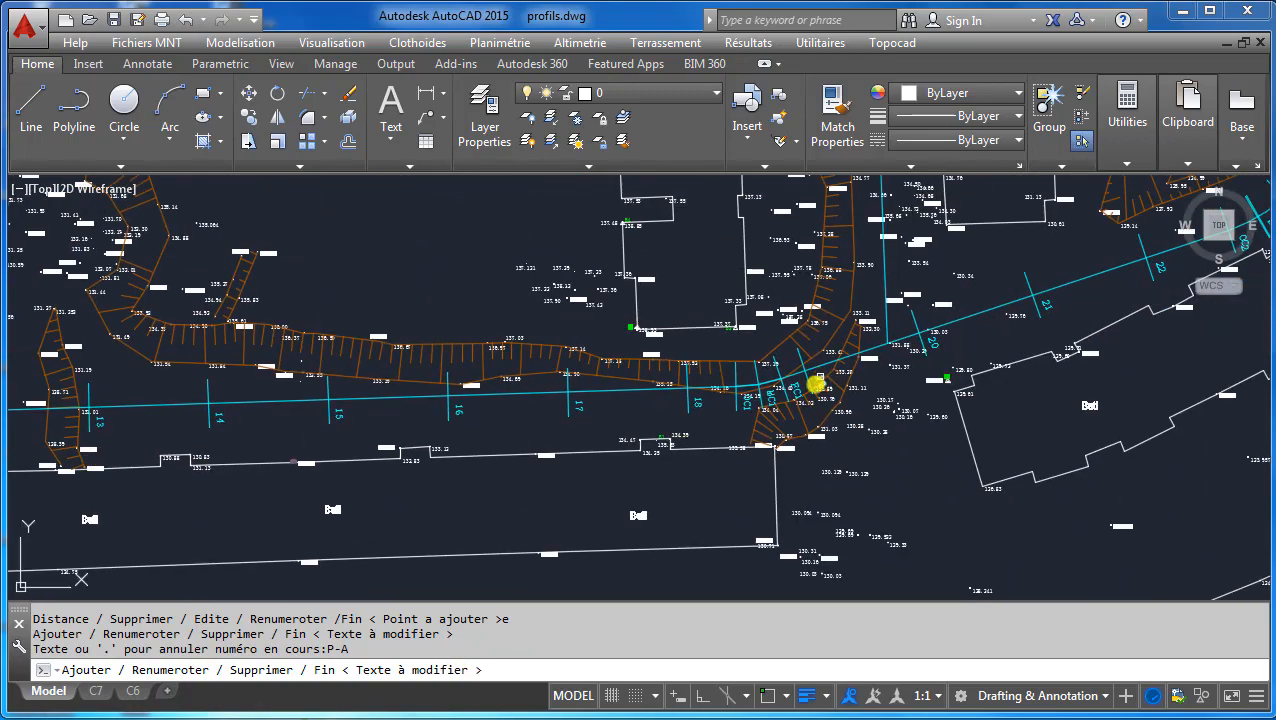
pyautogui.moveTo(816, 384); pyautogui.dragTo(349, 437, button='middle')
pyautogui.scroll(3, 810, 249)
pyautogui.scroll(2, 789, 262)
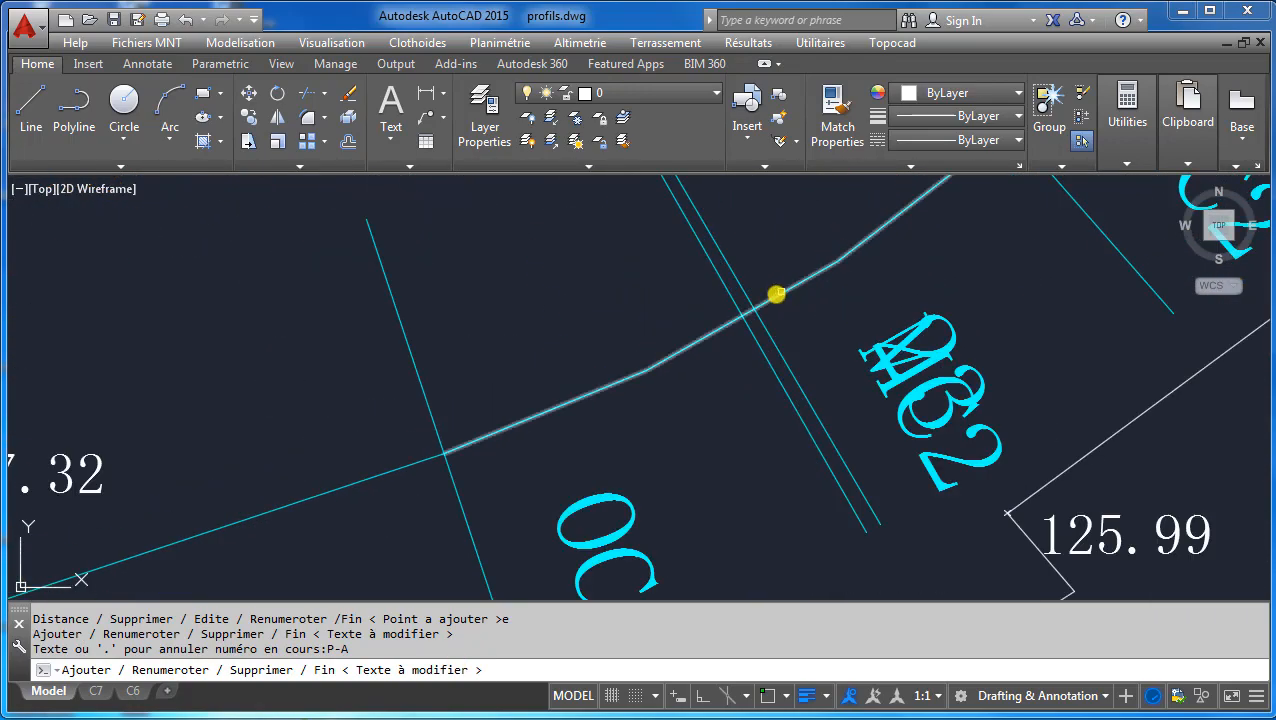
pyautogui.scroll(-2, 777, 293)
pyautogui.scroll(3, 715, 333)
pyautogui.scroll(2, 732, 304)
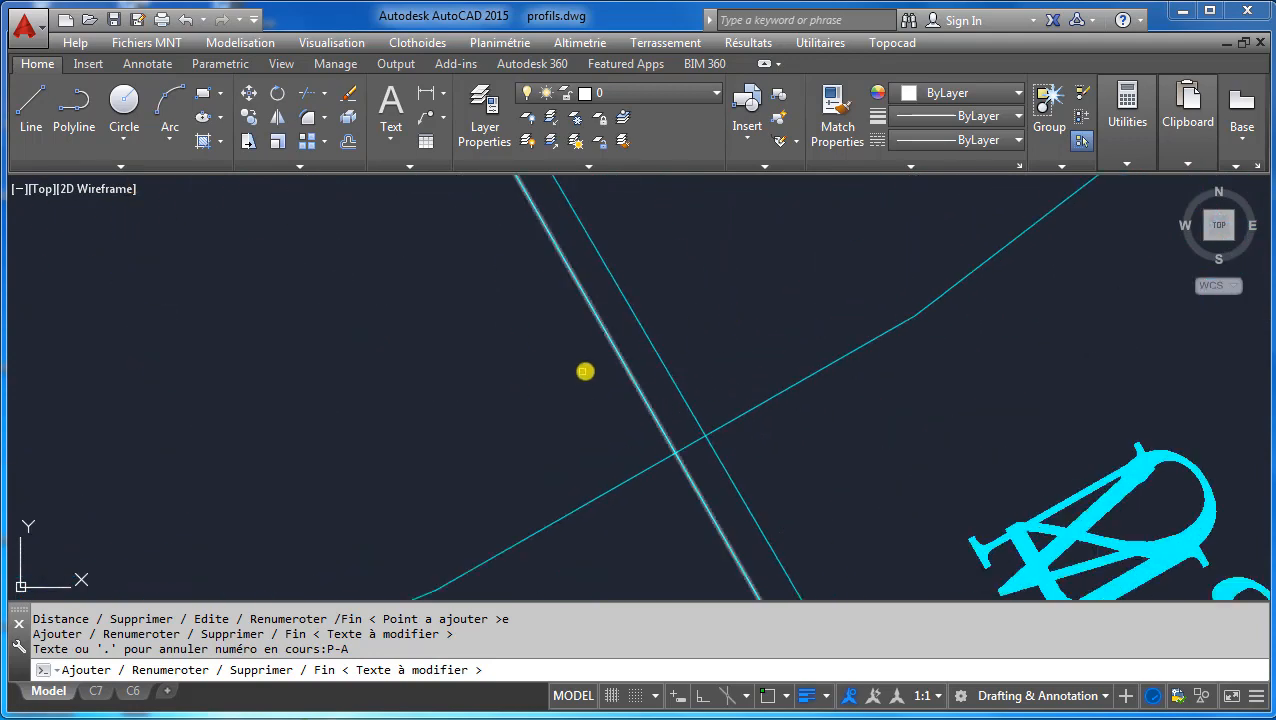
pyautogui.scroll(-3, 625, 360)
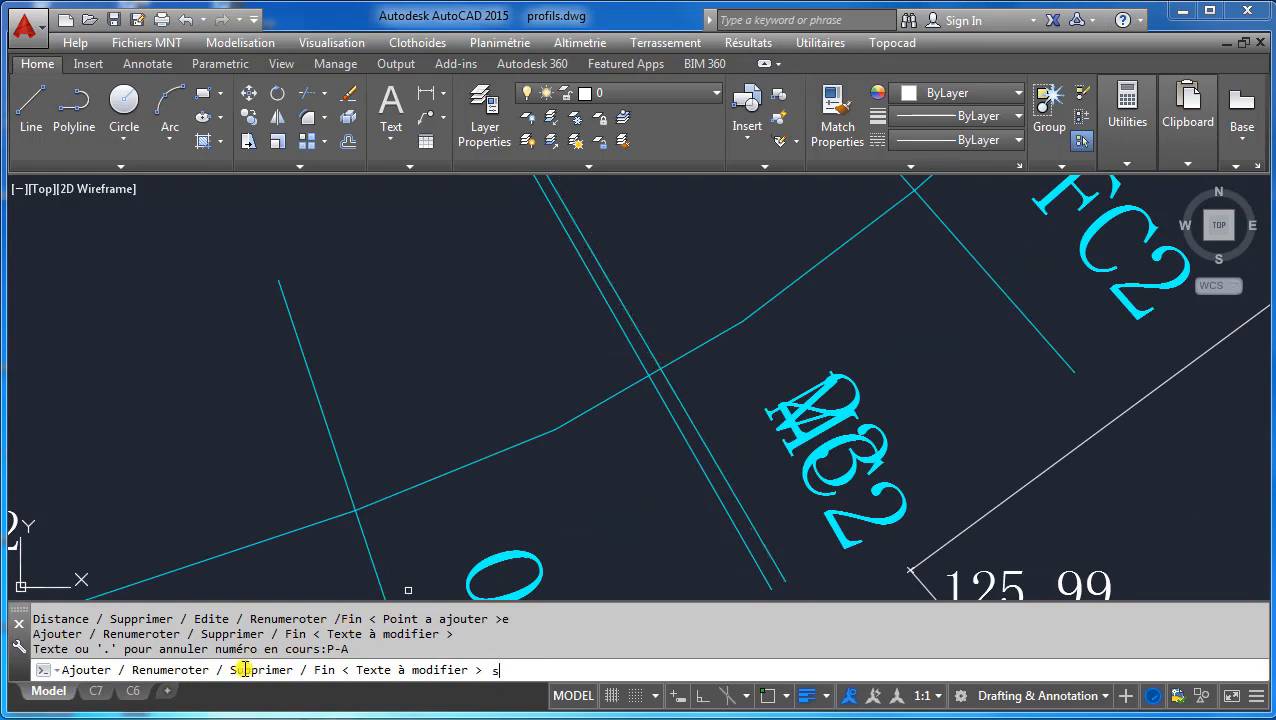
pyautogui.press('Return')
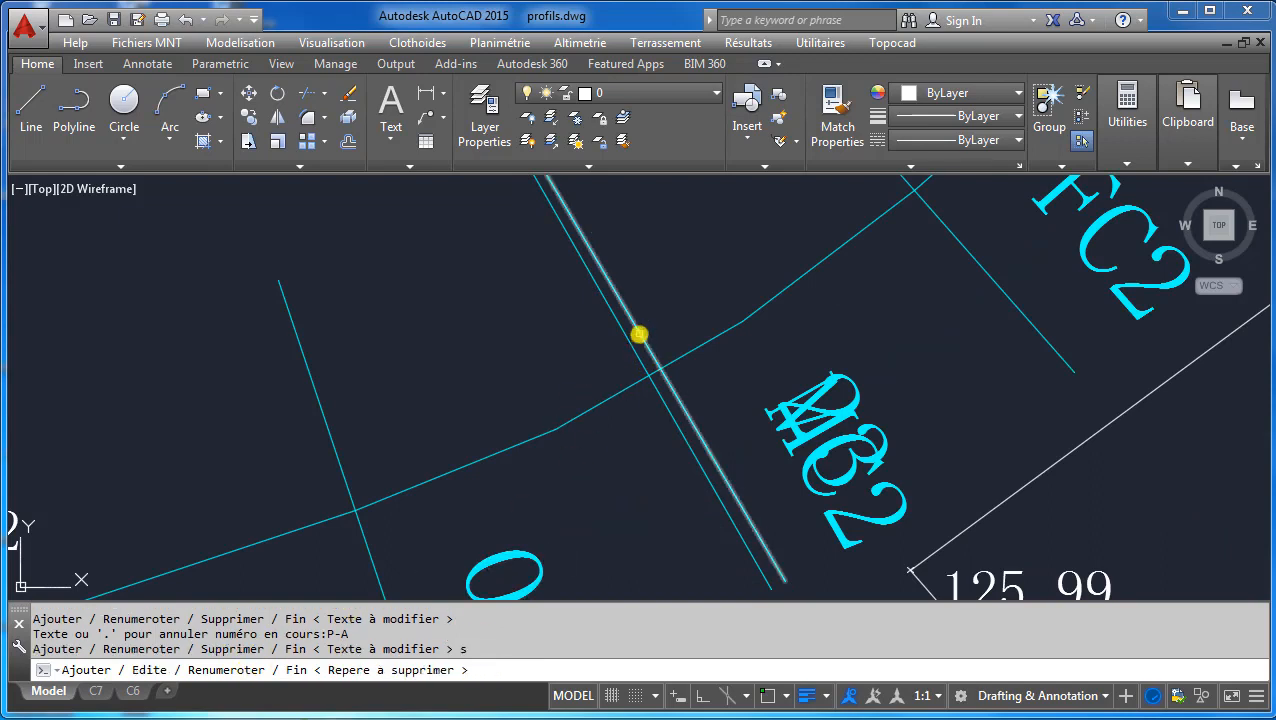
pyautogui.click(638, 334)
pyautogui.scroll(-5, 685, 372)
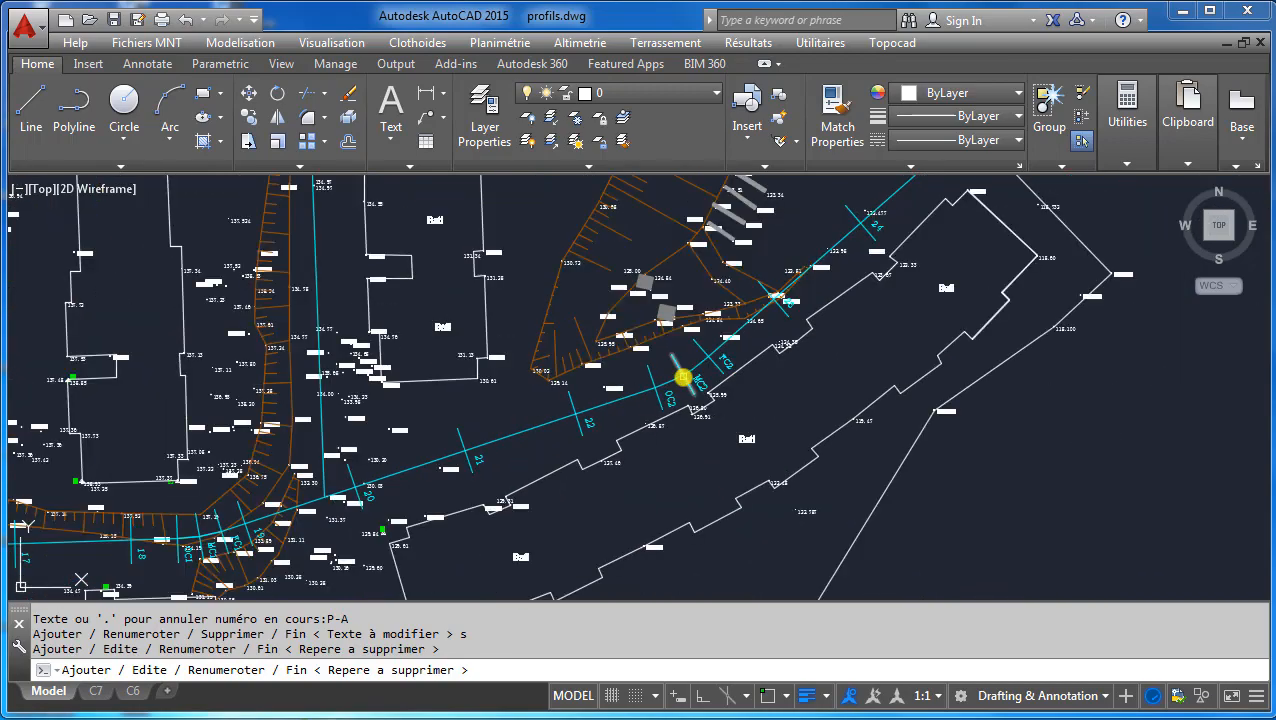
# Finish the graphical editing of the cross-sections and close the tabulations table.
pyautogui.moveTo(314, 494)
pyautogui.mouseDown(button='middle')
pyautogui.moveTo(787, 437)
pyautogui.moveTo(518, 483)
pyautogui.moveTo(761, 484)
pyautogui.mouseUp(button='middle')
pyautogui.moveTo(191, 450)
pyautogui.mouseDown(button='middle')
pyautogui.moveTo(604, 433)
pyautogui.moveTo(106, 473)
pyautogui.mouseUp(button='middle')
pyautogui.scroll(-2, 430, 470)
pyautogui.scroll(4, 396, 458)
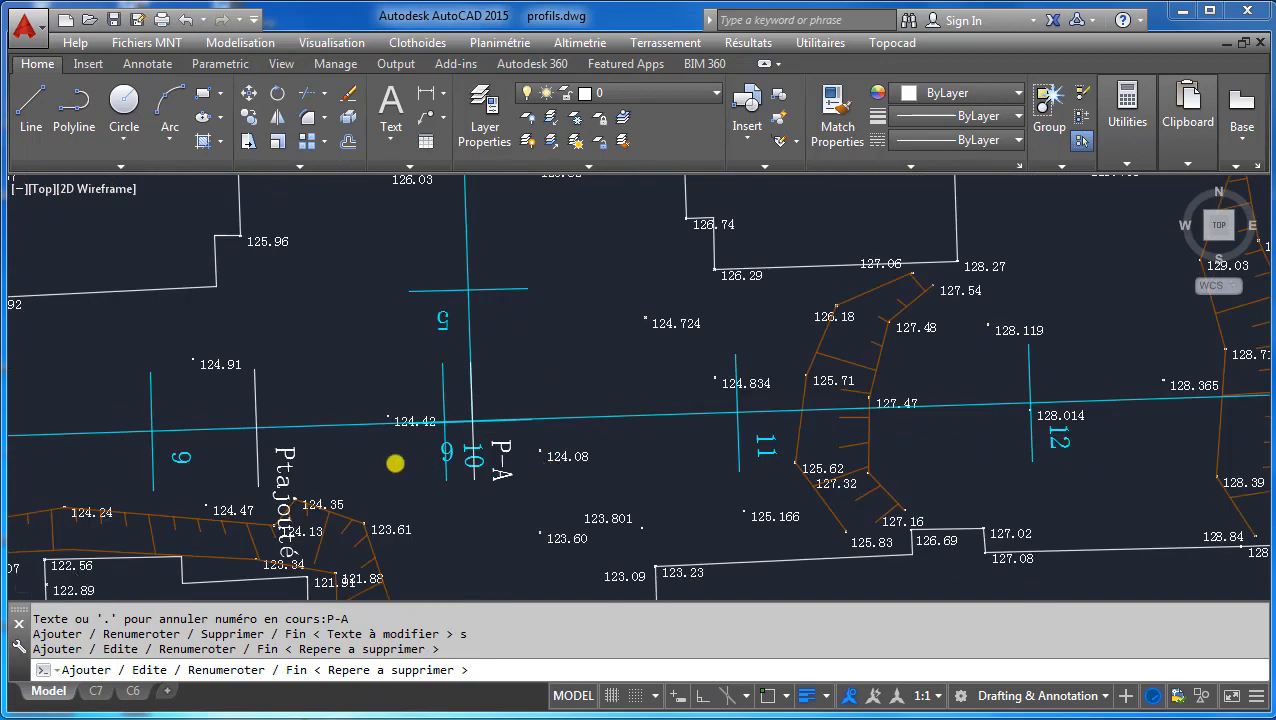
pyautogui.scroll(-3, 411, 470)
pyautogui.scroll(2, 418, 465)
pyautogui.scroll(-2, 428, 447)
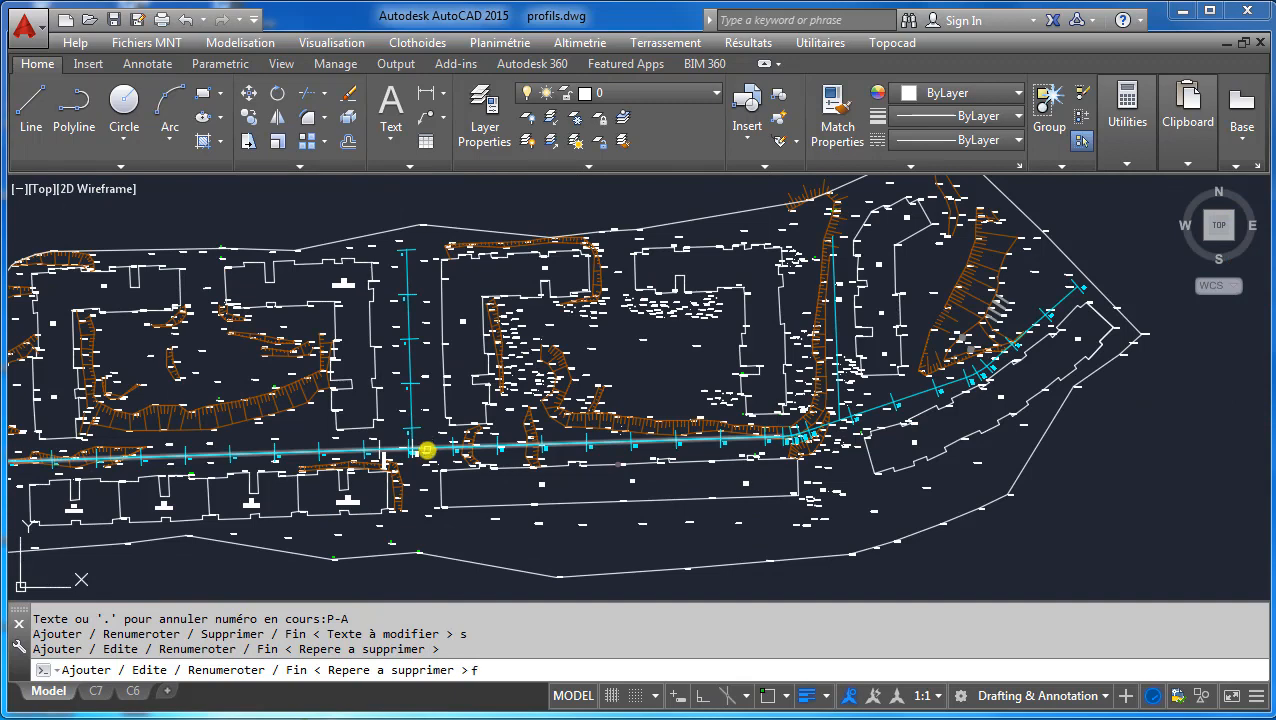
pyautogui.press('Return')
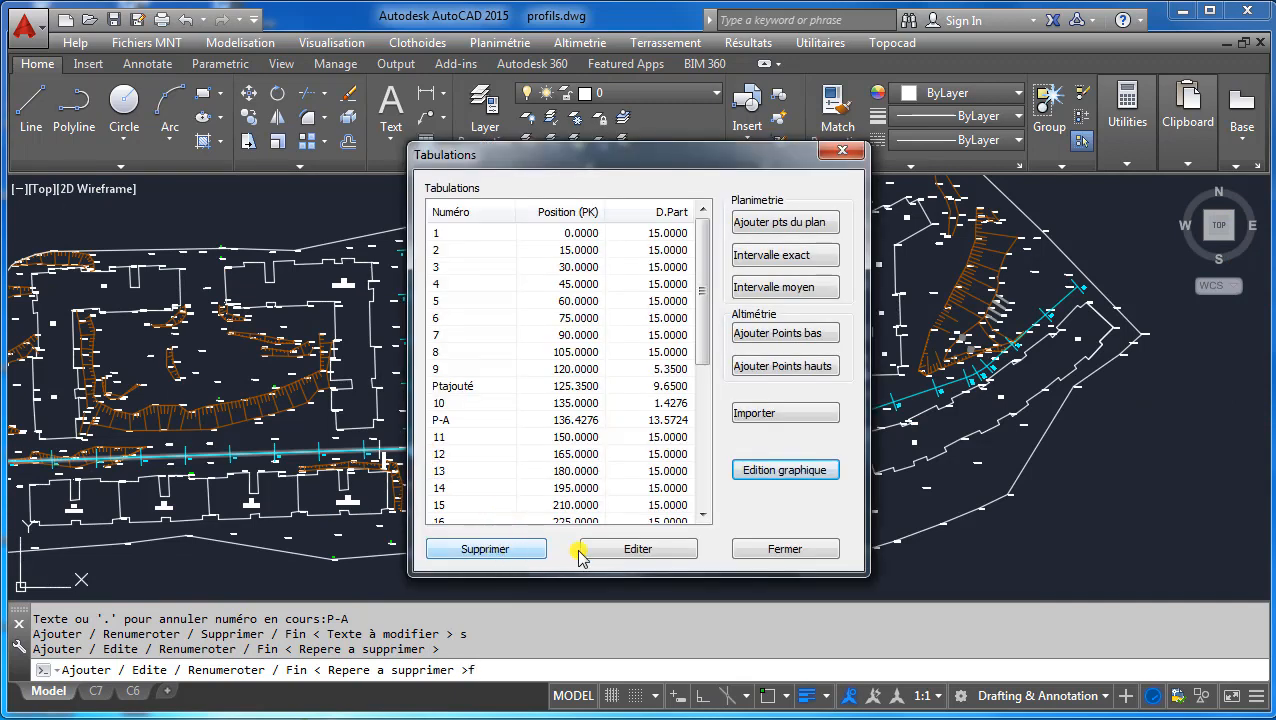
pyautogui.click(766, 549)
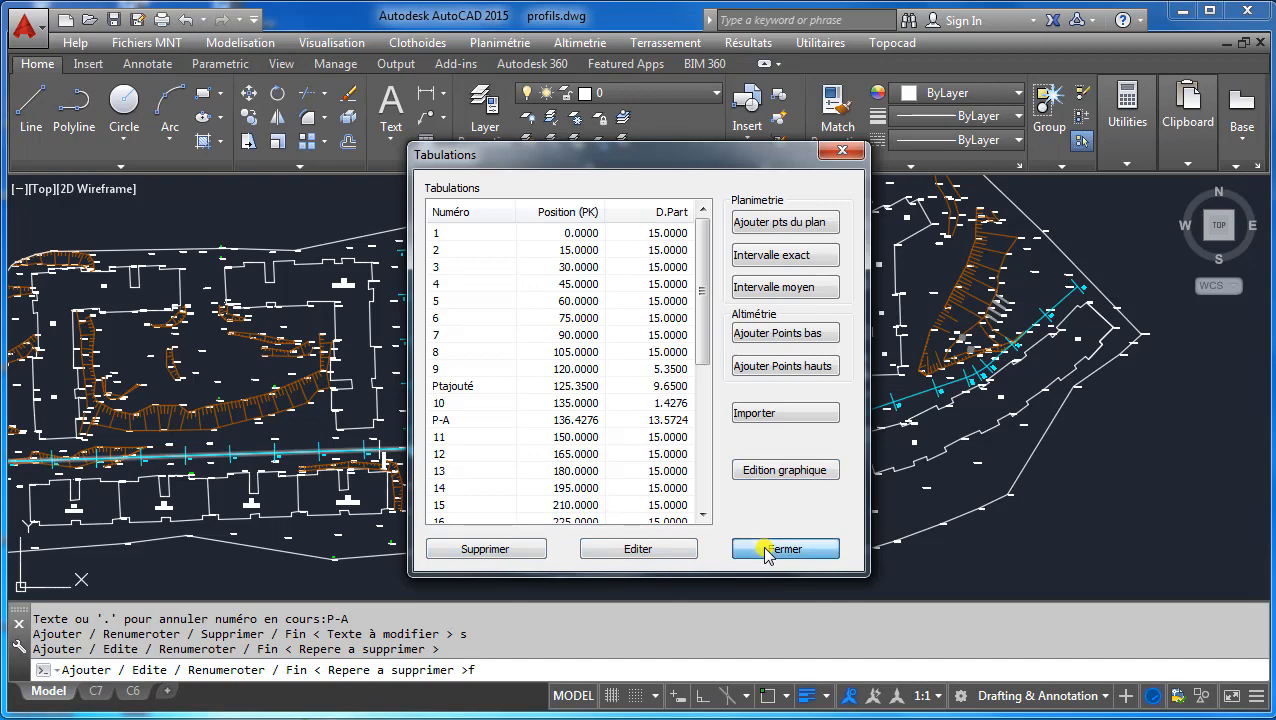
pyautogui.click(766, 549)
# Examine the edited cross-section marks along Axe-P, including Ptajouté and P-A.
pyautogui.scroll(4, 504, 467)
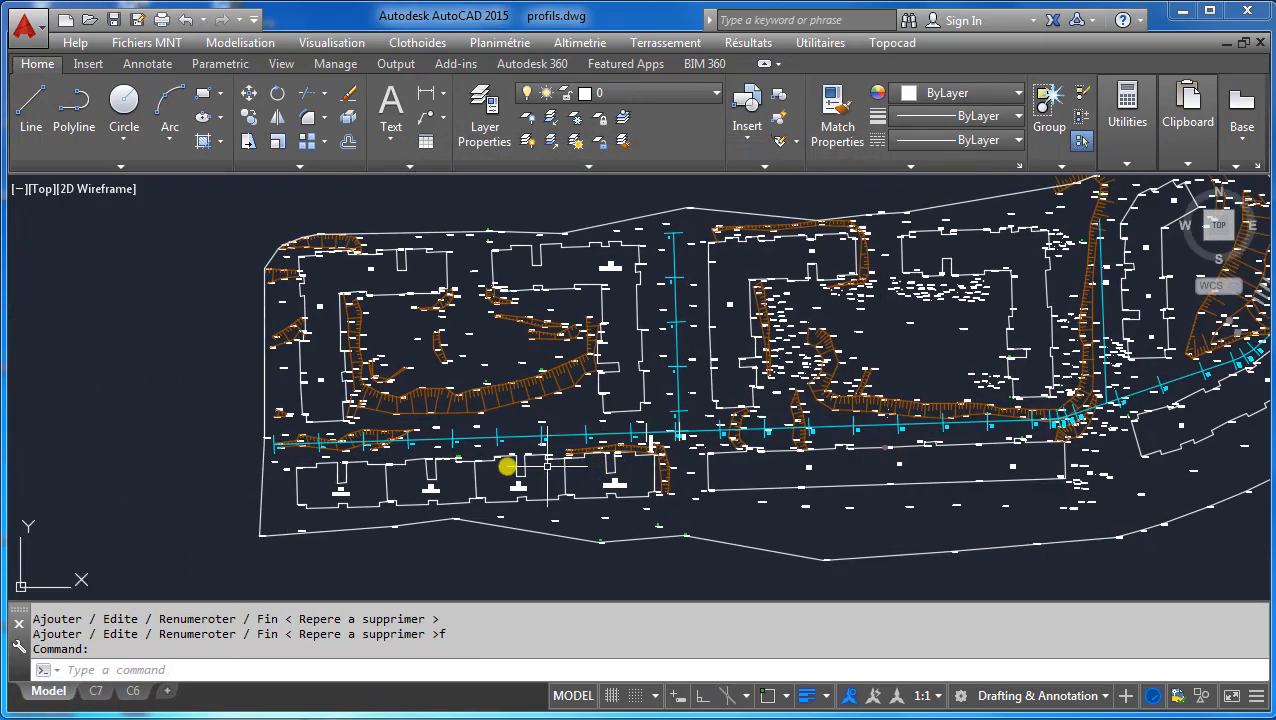
pyautogui.scroll(4, 547, 465)
pyautogui.moveTo(547, 436); pyautogui.dragTo(411, 439, button='middle')
pyautogui.scroll(5, 738, 400)
pyautogui.moveTo(725, 436); pyautogui.dragTo(584, 366, button='middle')
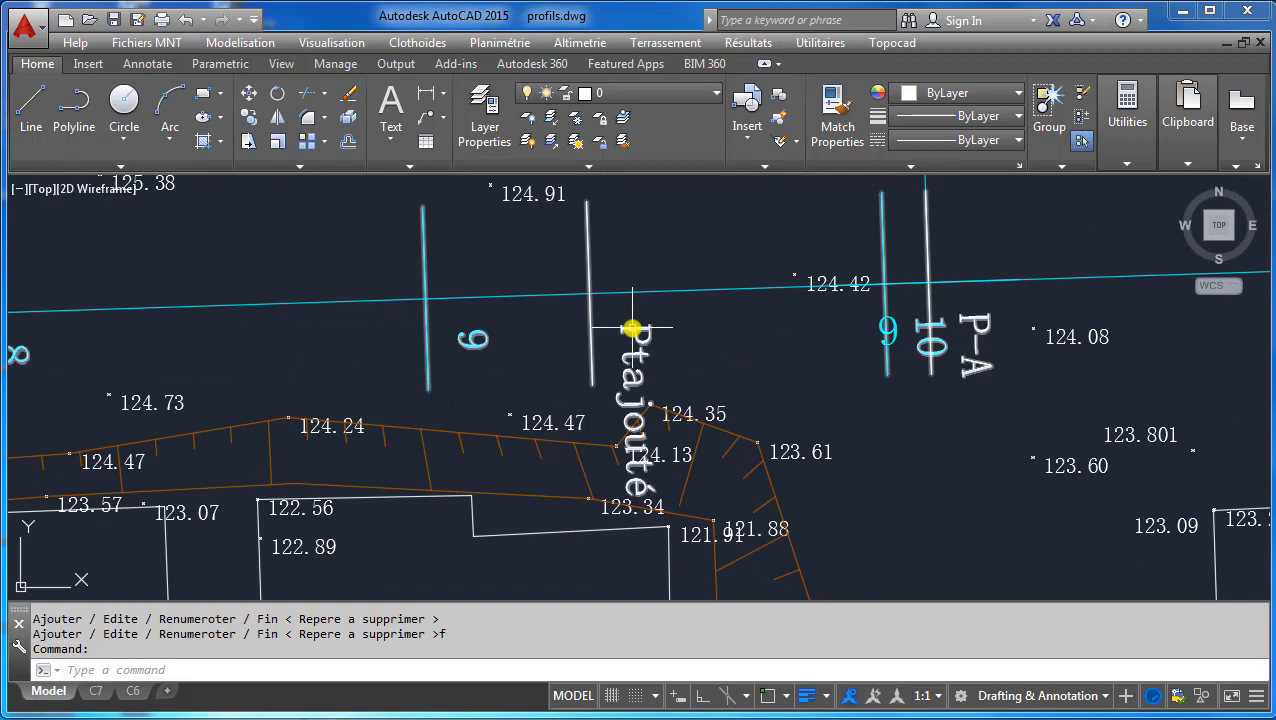
pyautogui.scroll(-9, 470, 330)
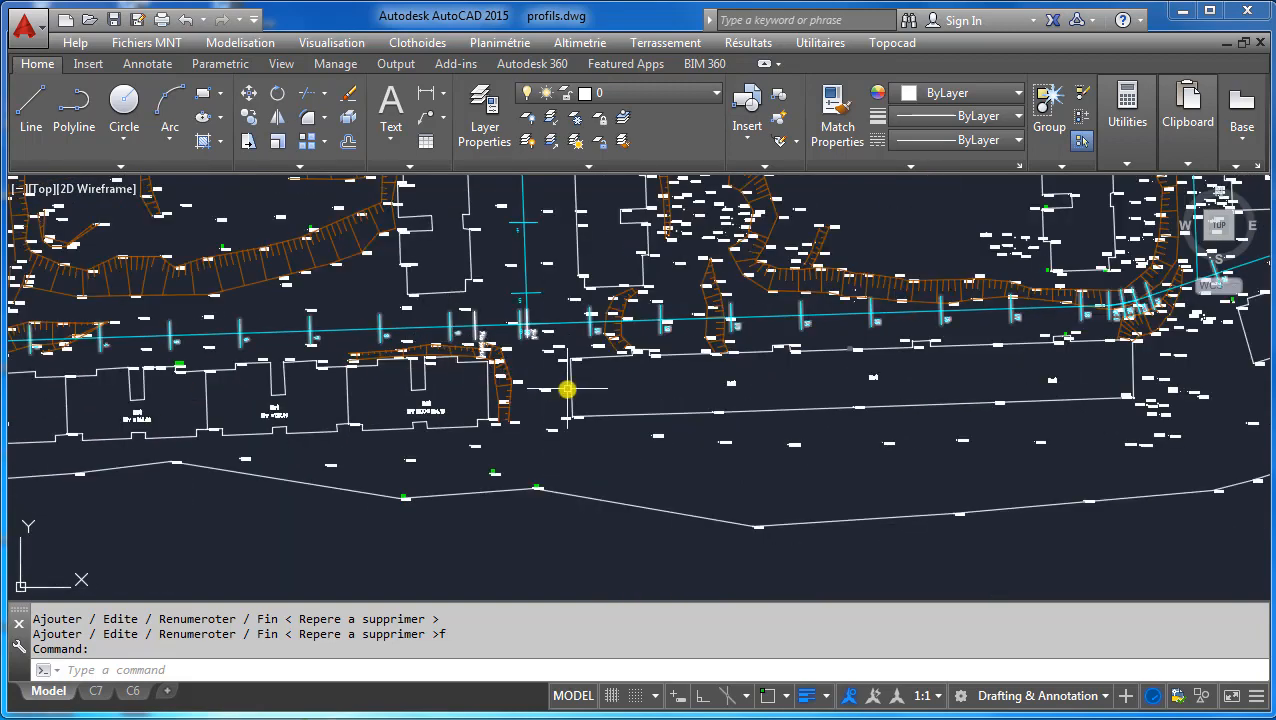
pyautogui.scroll(-5, 635, 402)
pyautogui.moveTo(635, 402); pyautogui.dragTo(521, 461, button='middle')
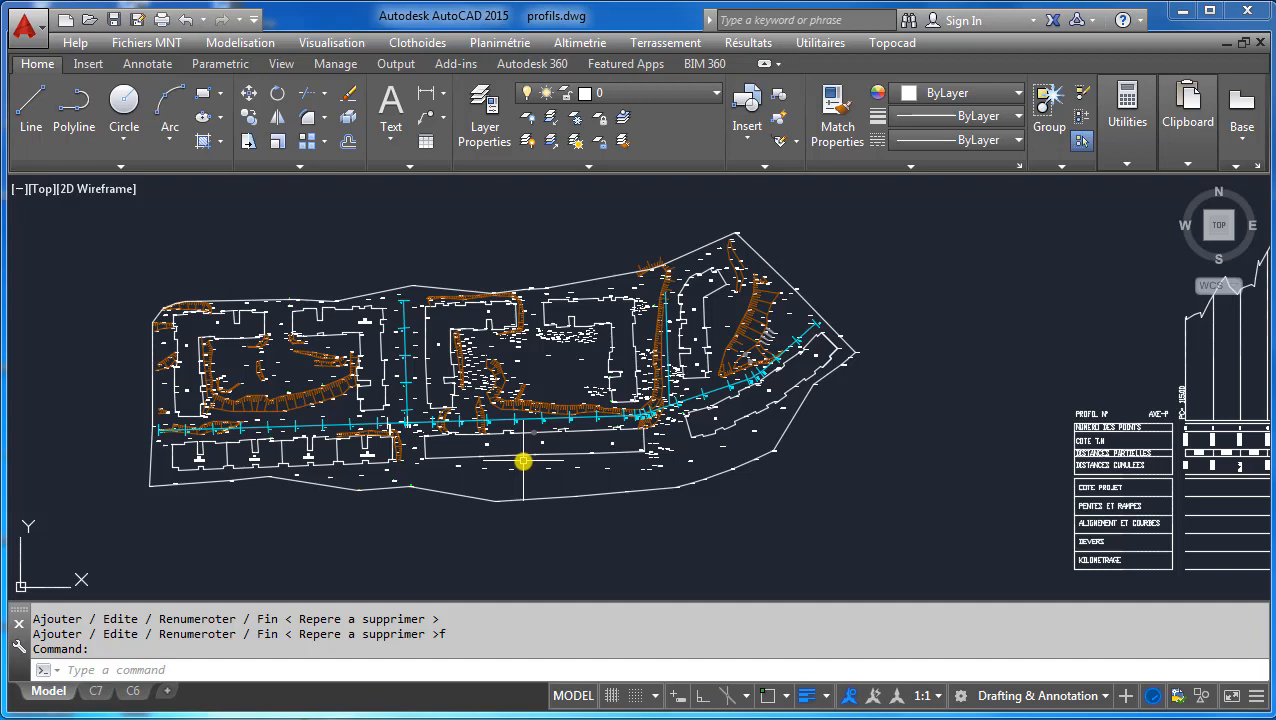
# Set the numbering prefix of the Axe-P cross-sections to "P." in this profile's numbering model.
pyautogui.scroll(5, 396, 438)
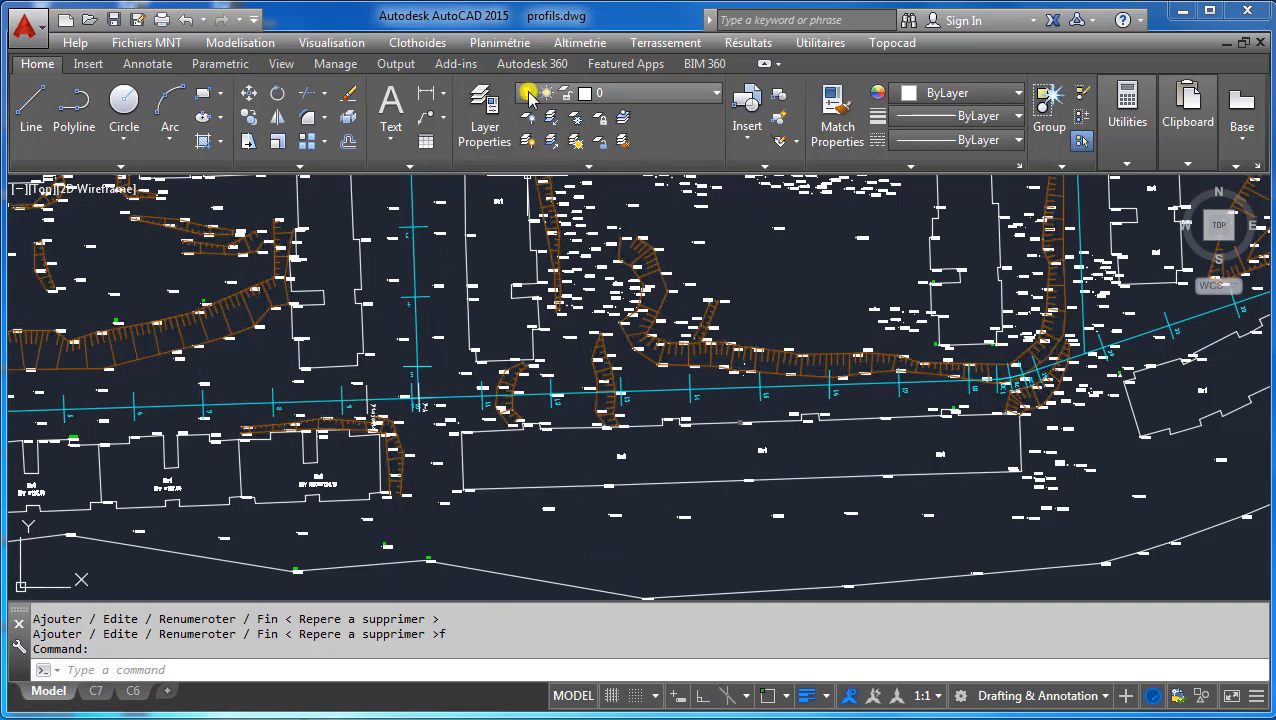
pyautogui.click(500, 43)
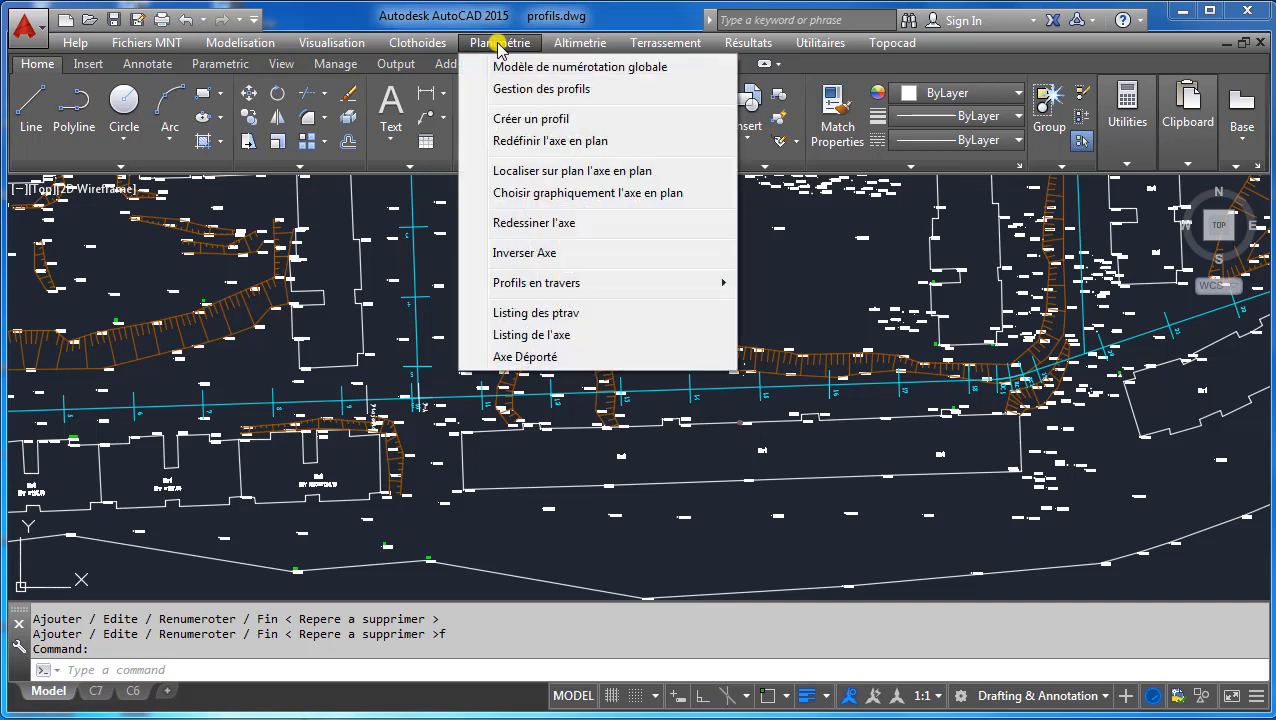
pyautogui.moveTo(624, 284)
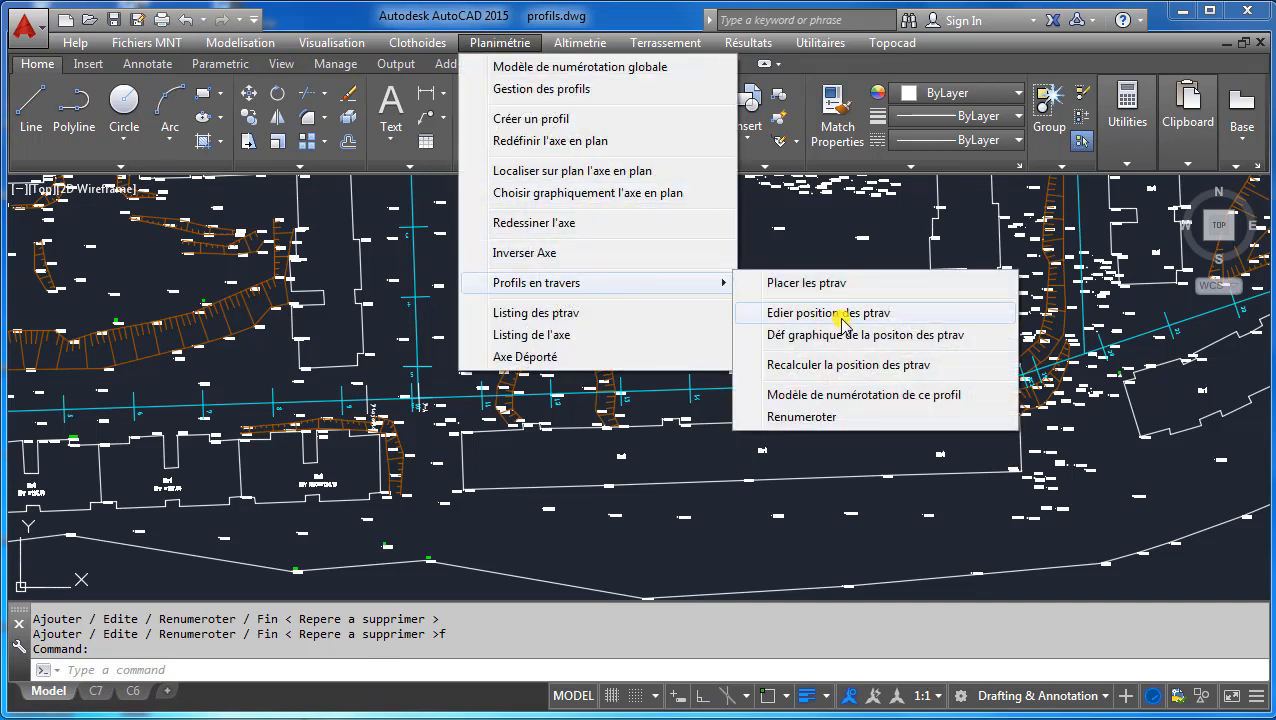
pyautogui.click(826, 397)
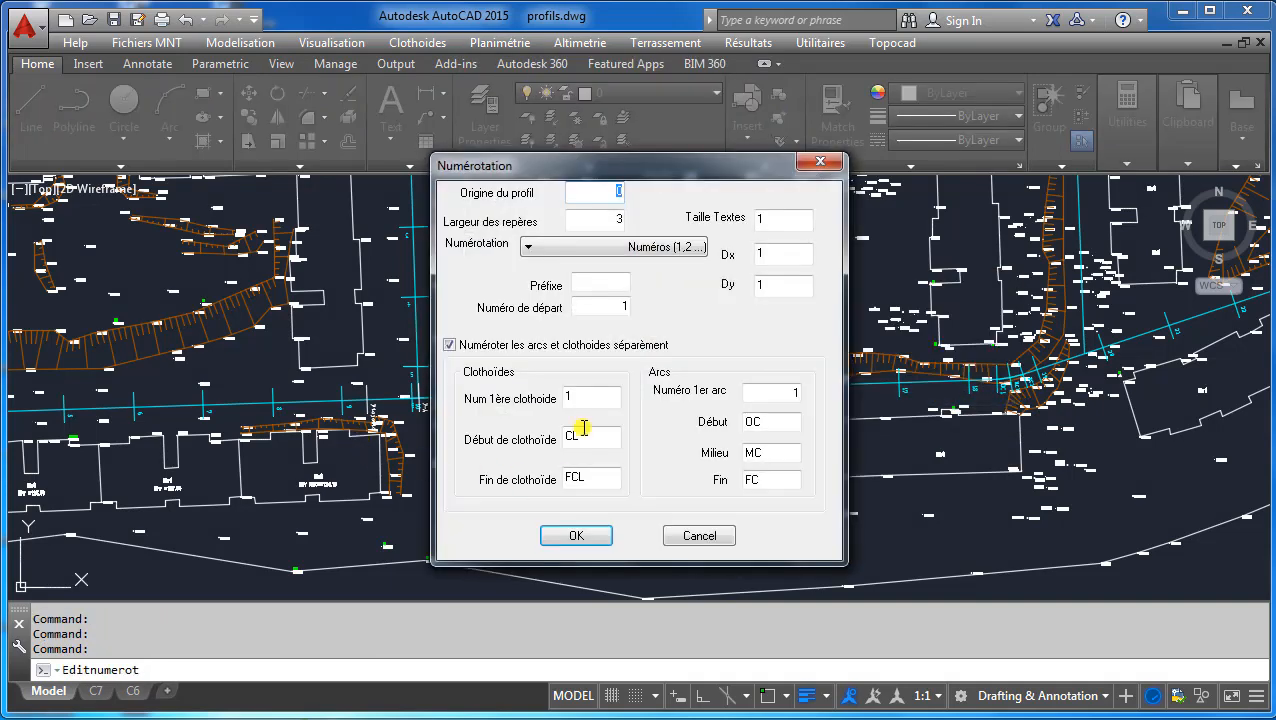
pyautogui.moveTo(590, 164); pyautogui.dragTo(656, 163)
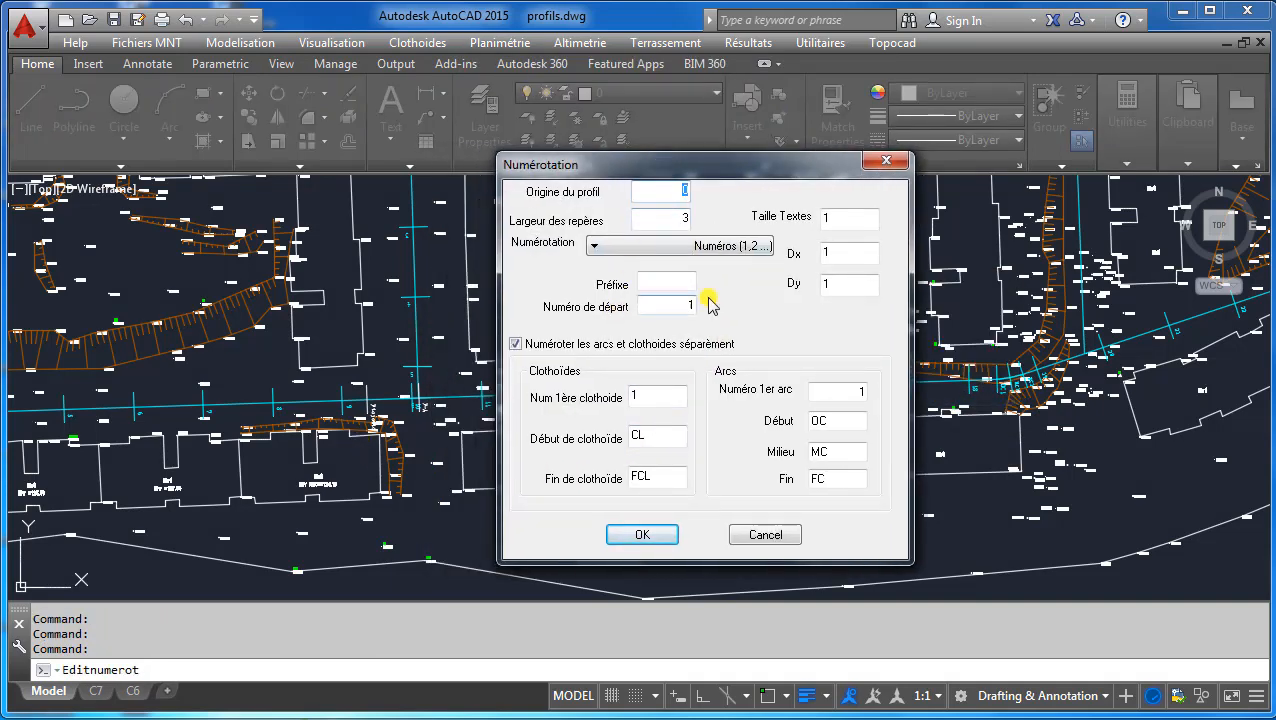
pyautogui.click(649, 283)
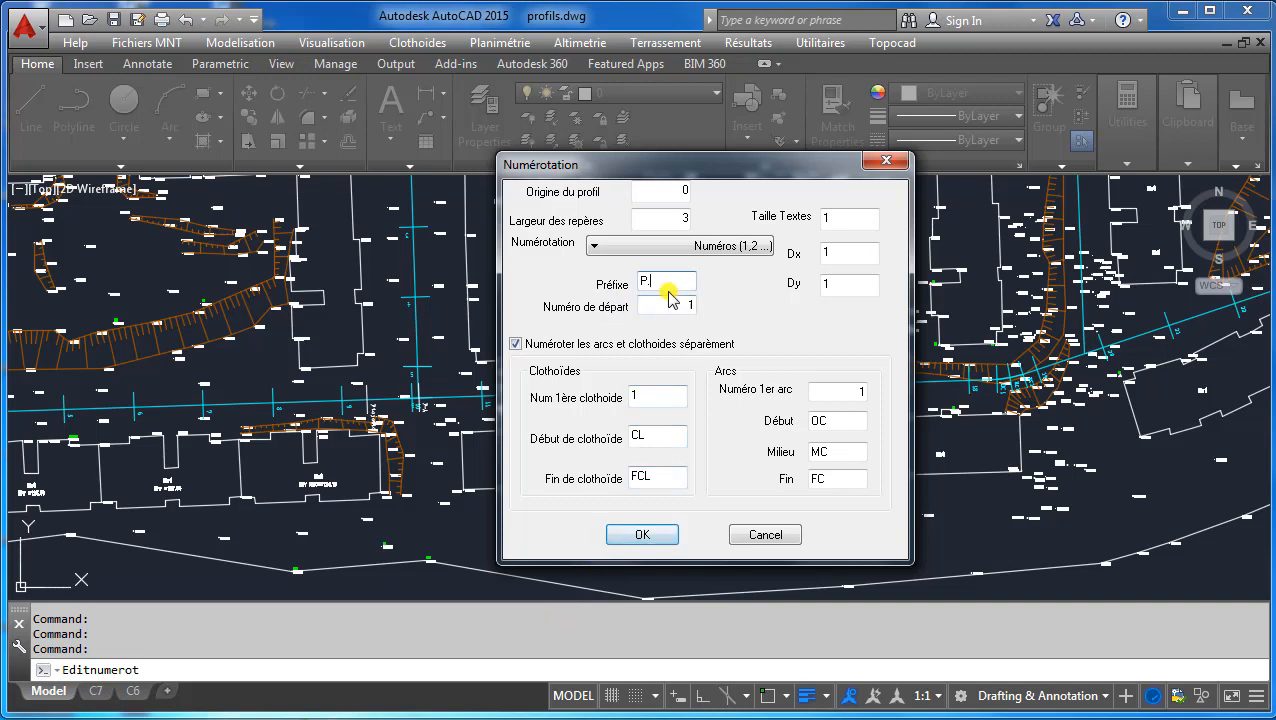
pyautogui.click(648, 535)
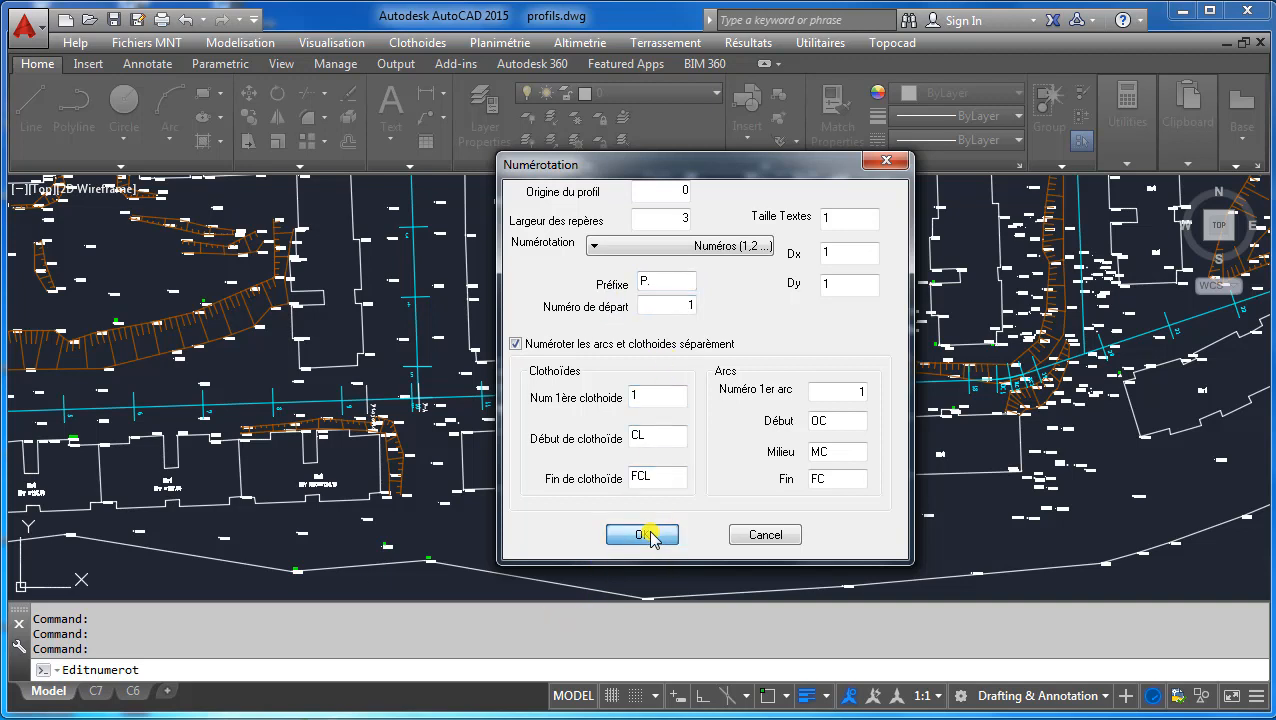
# Examine the renumbered cross-section labels along Axe-P, including those around Ptajouté and P-A.
pyautogui.scroll(6, 379, 376)
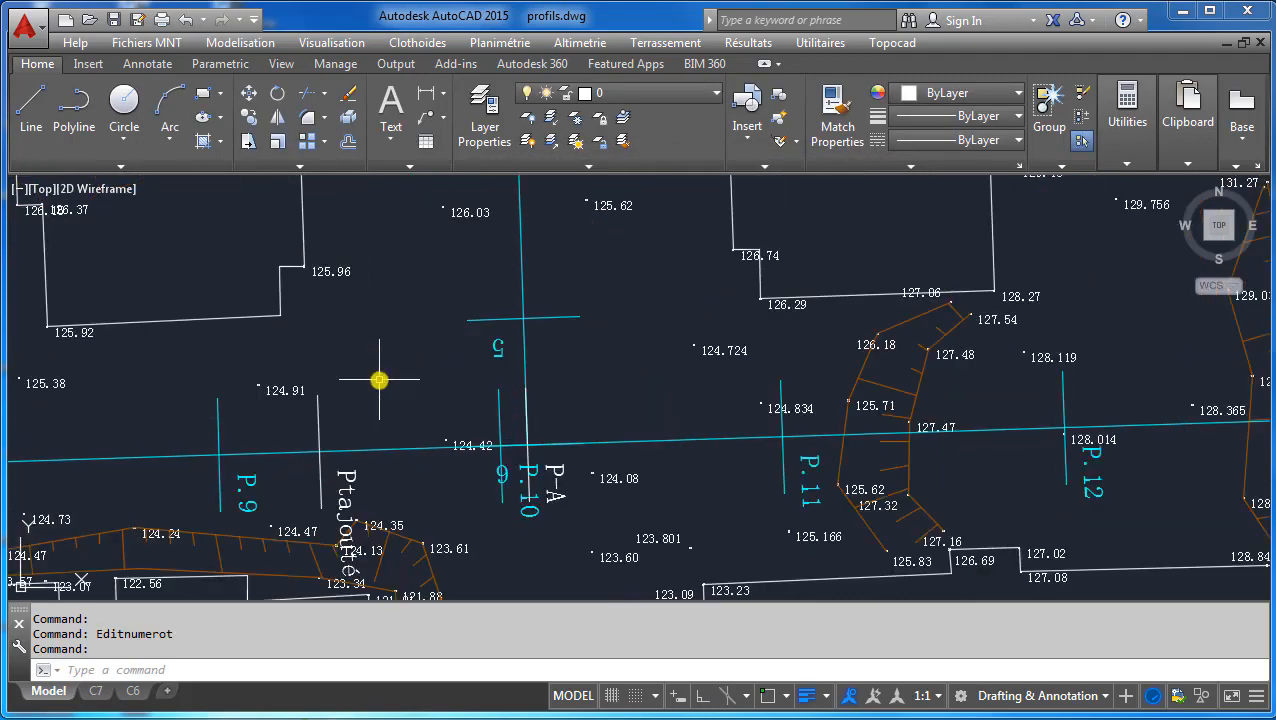
pyautogui.moveTo(308, 486); pyautogui.dragTo(410, 433, button='middle')
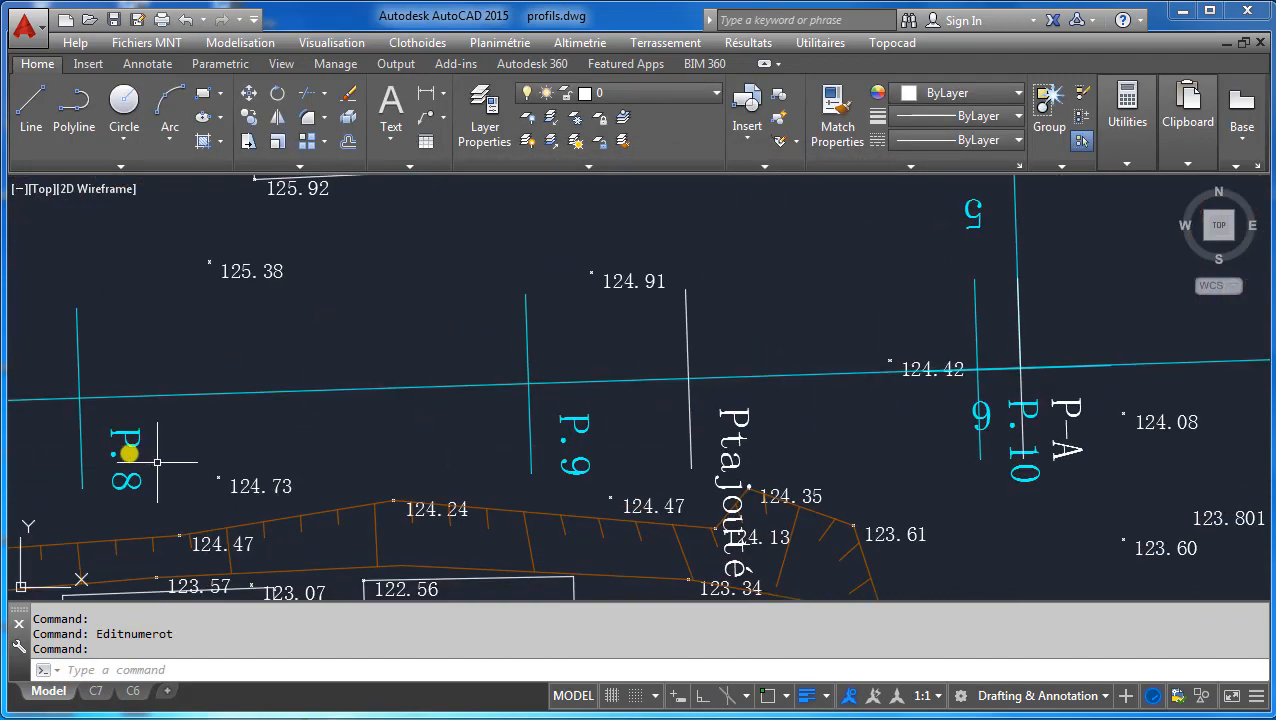
pyautogui.scroll(-5, 308, 423)
pyautogui.scroll(-3, 340, 430)
pyautogui.scroll(3, 350, 455)
pyautogui.scroll(-3, 478, 393)
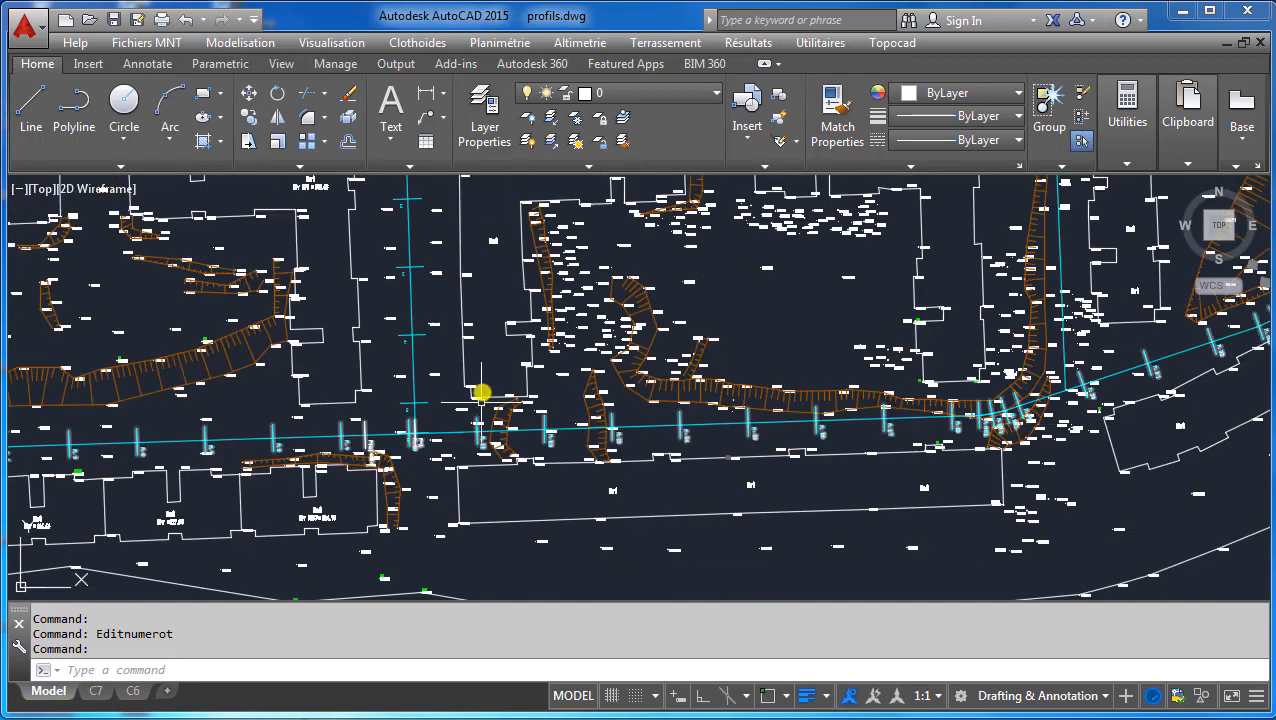
pyautogui.scroll(-3, 293, 484)
pyautogui.scroll(-3, 484, 515)
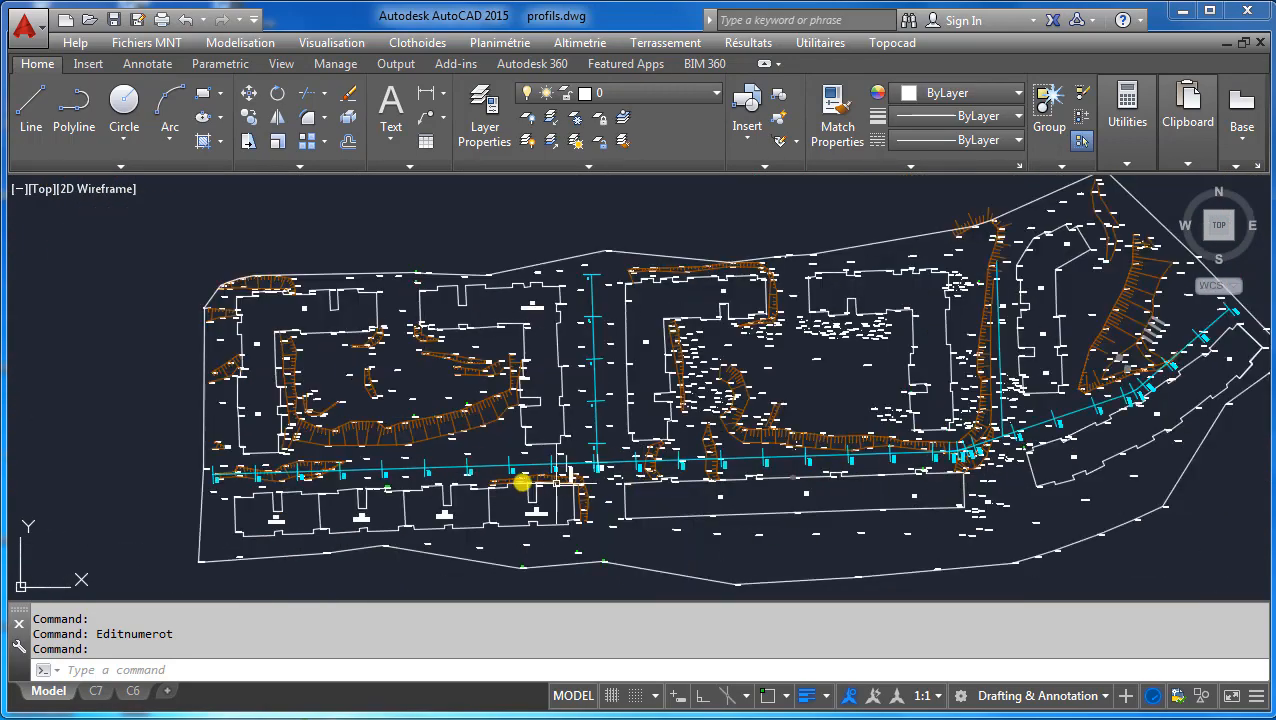
pyautogui.scroll(5, 521, 484)
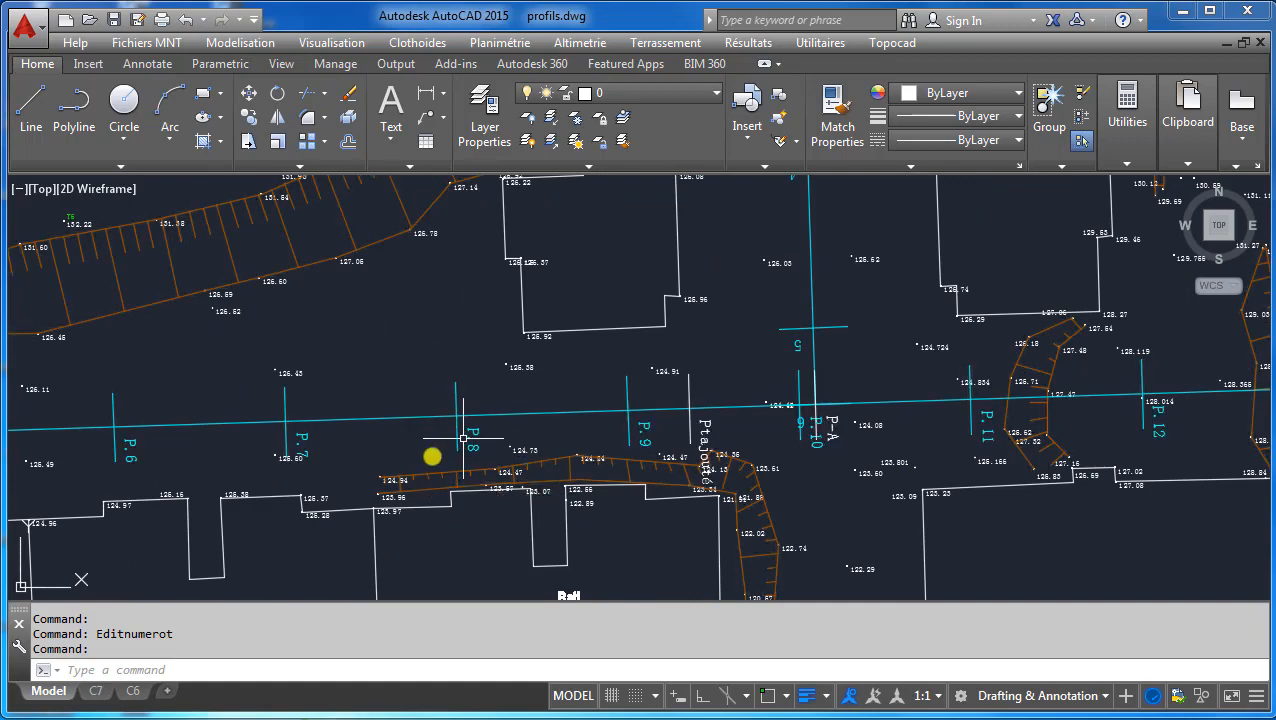
pyautogui.scroll(-2, 341, 425)
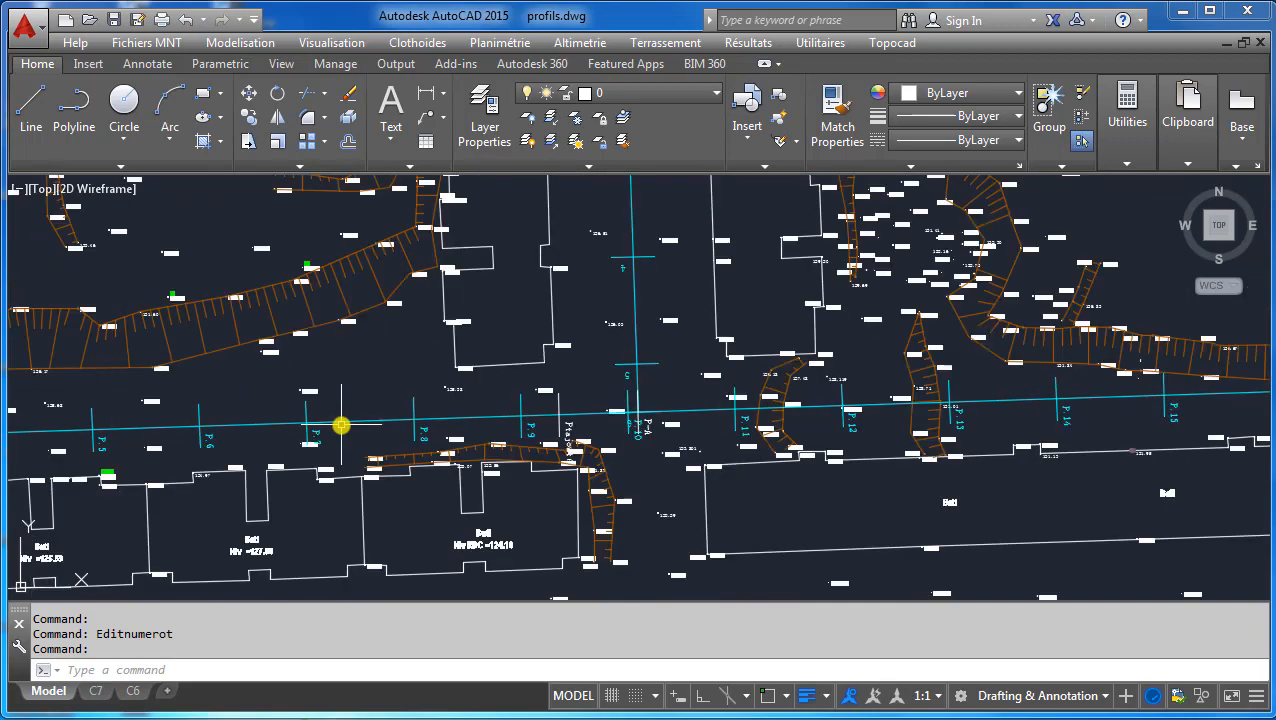
pyautogui.scroll(-3, 365, 484)
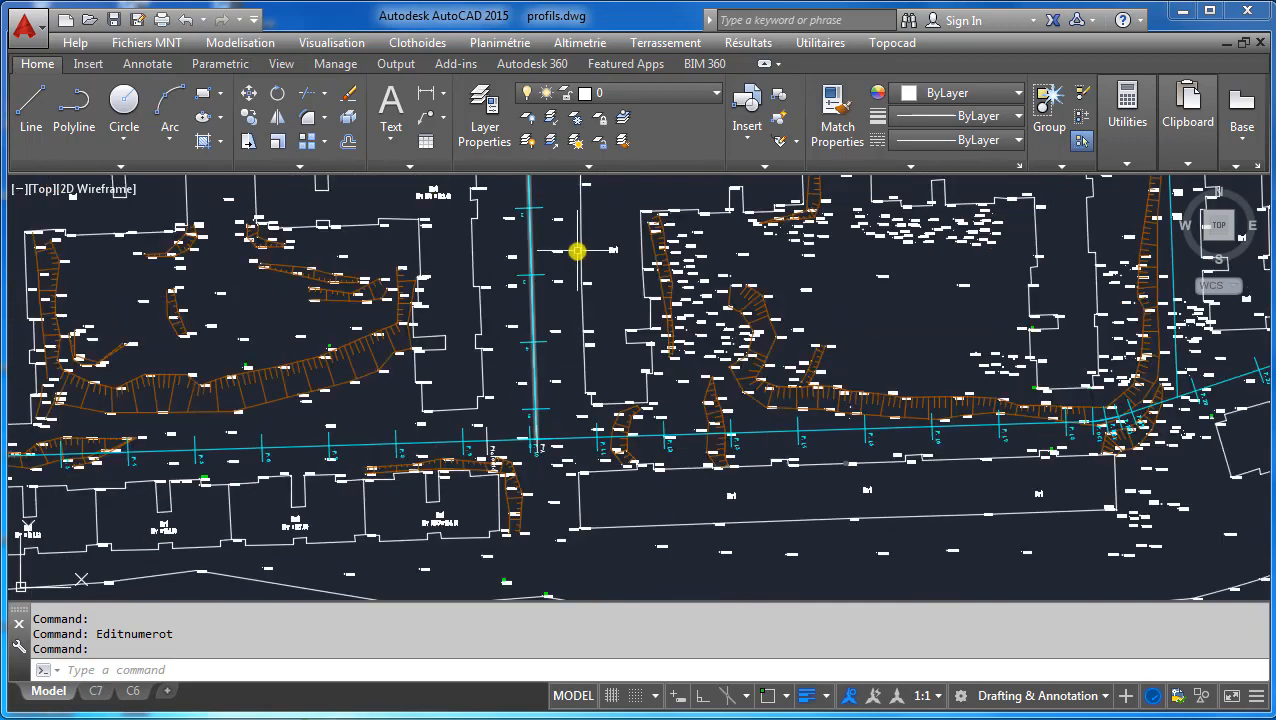
# Choose the branch axis Axe-A graphically in the plan as the working profile.
pyautogui.click(495, 42)
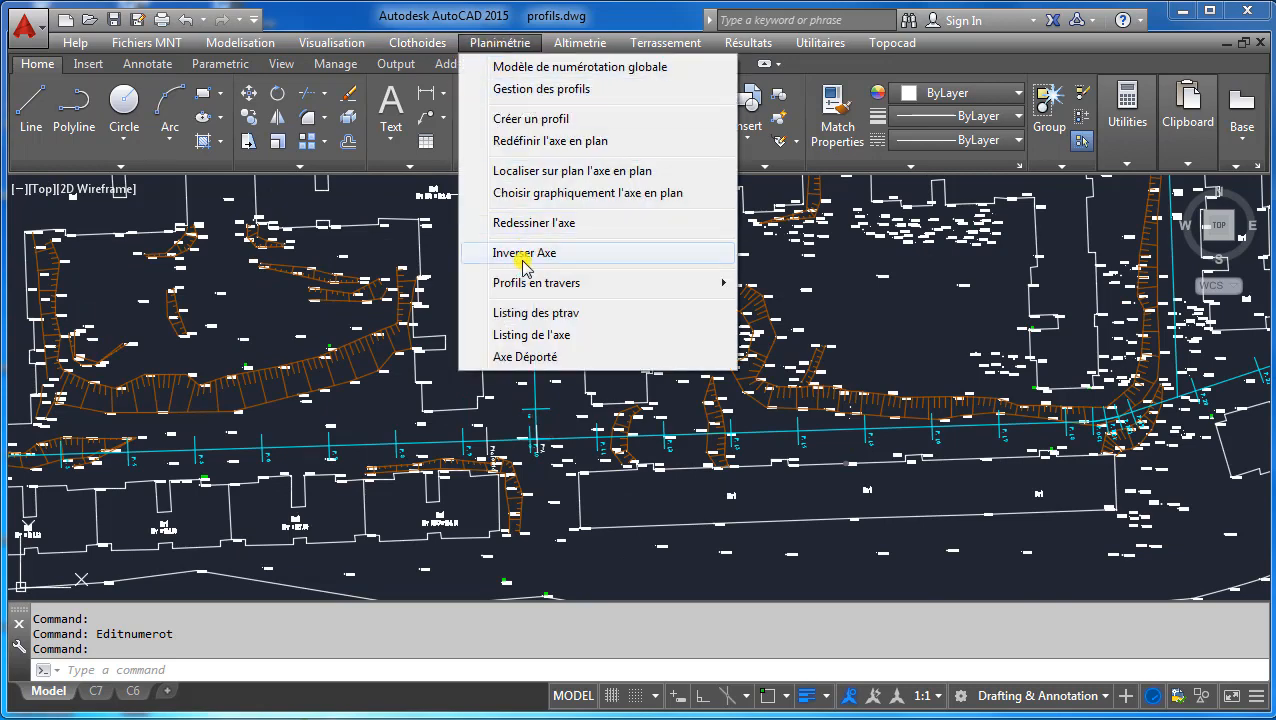
pyautogui.moveTo(530, 290)
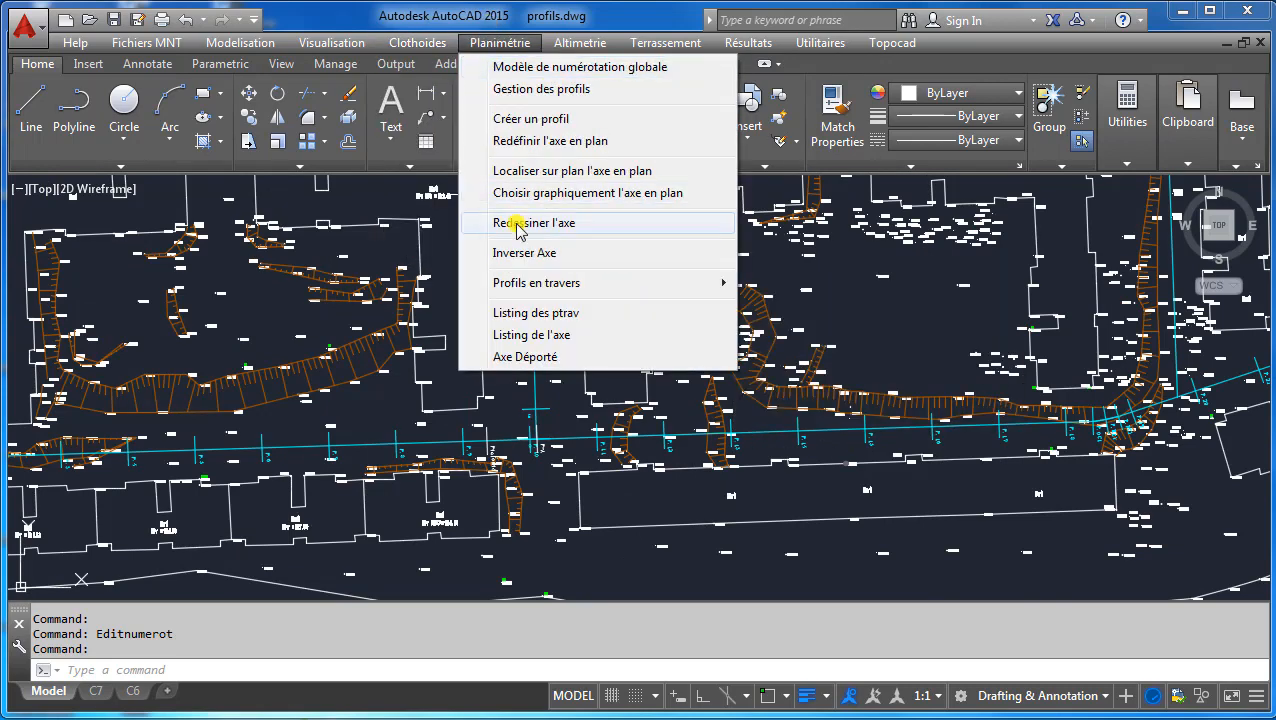
pyautogui.click(528, 193)
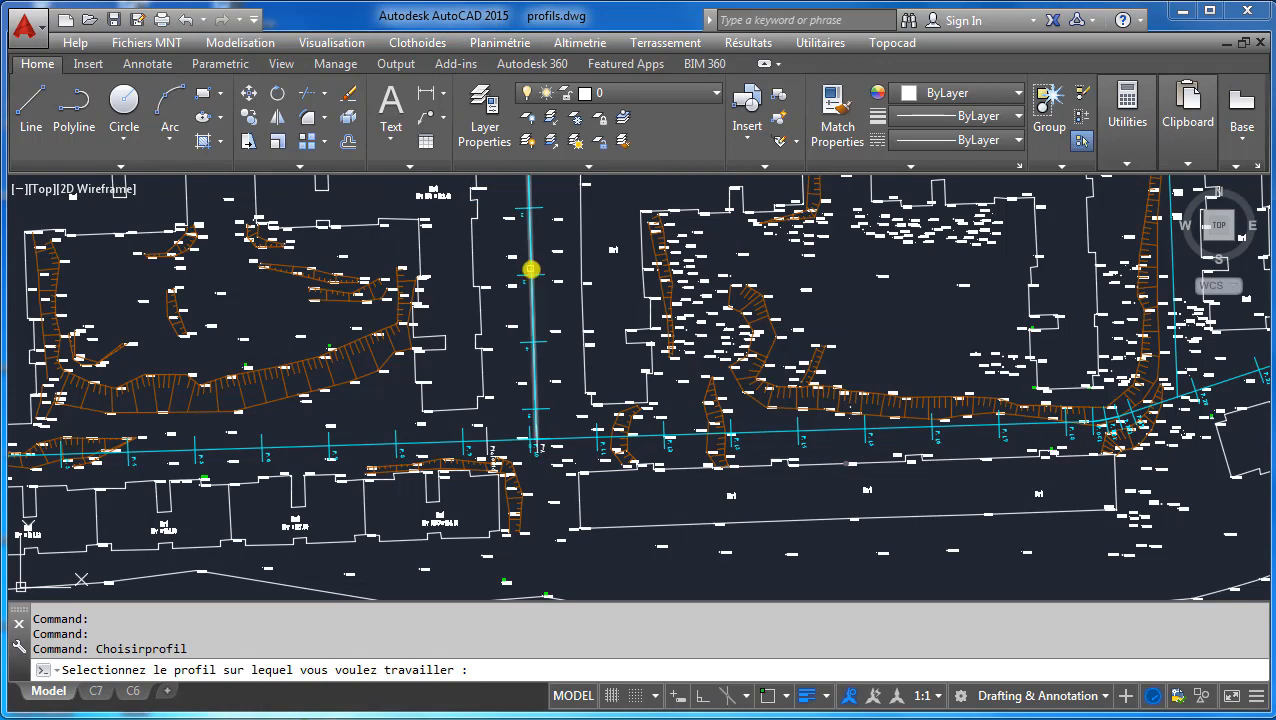
pyautogui.click(531, 269)
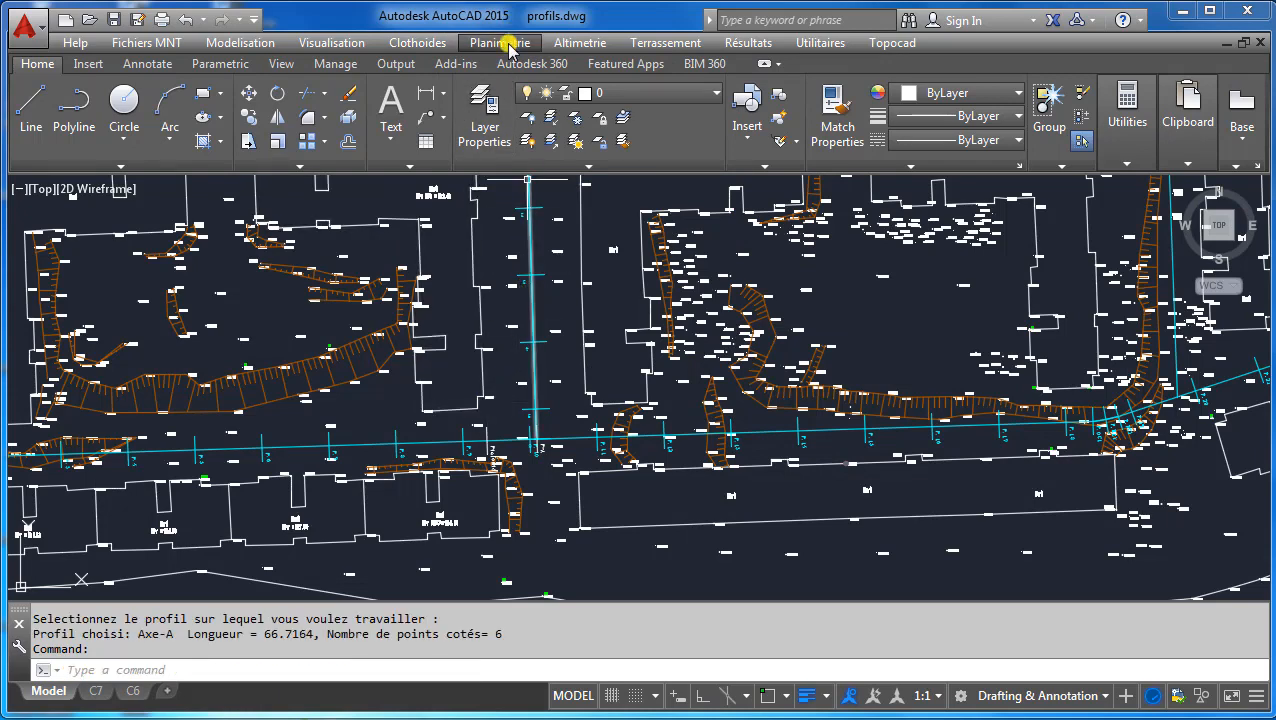
# Set the numbering prefix of the Axe-A cross-sections to "A." in this profile's numbering model.
pyautogui.click(508, 42)
pyautogui.moveTo(602, 288)
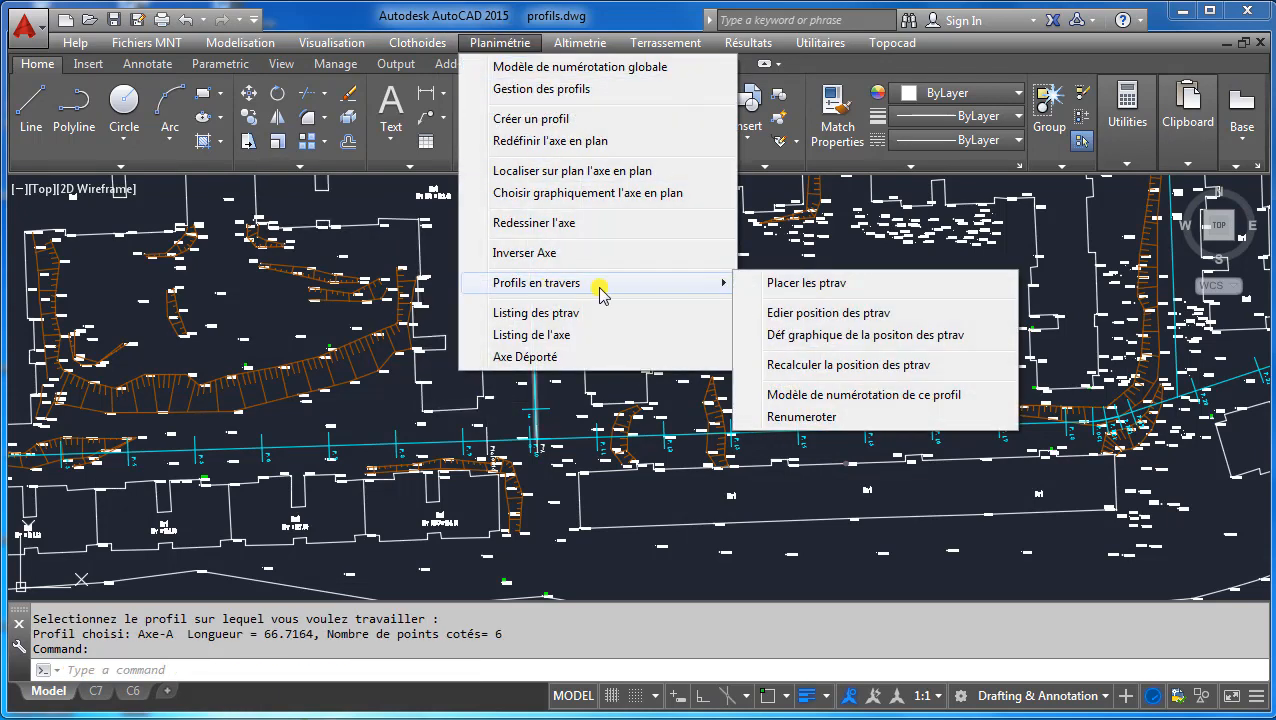
pyautogui.click(855, 396)
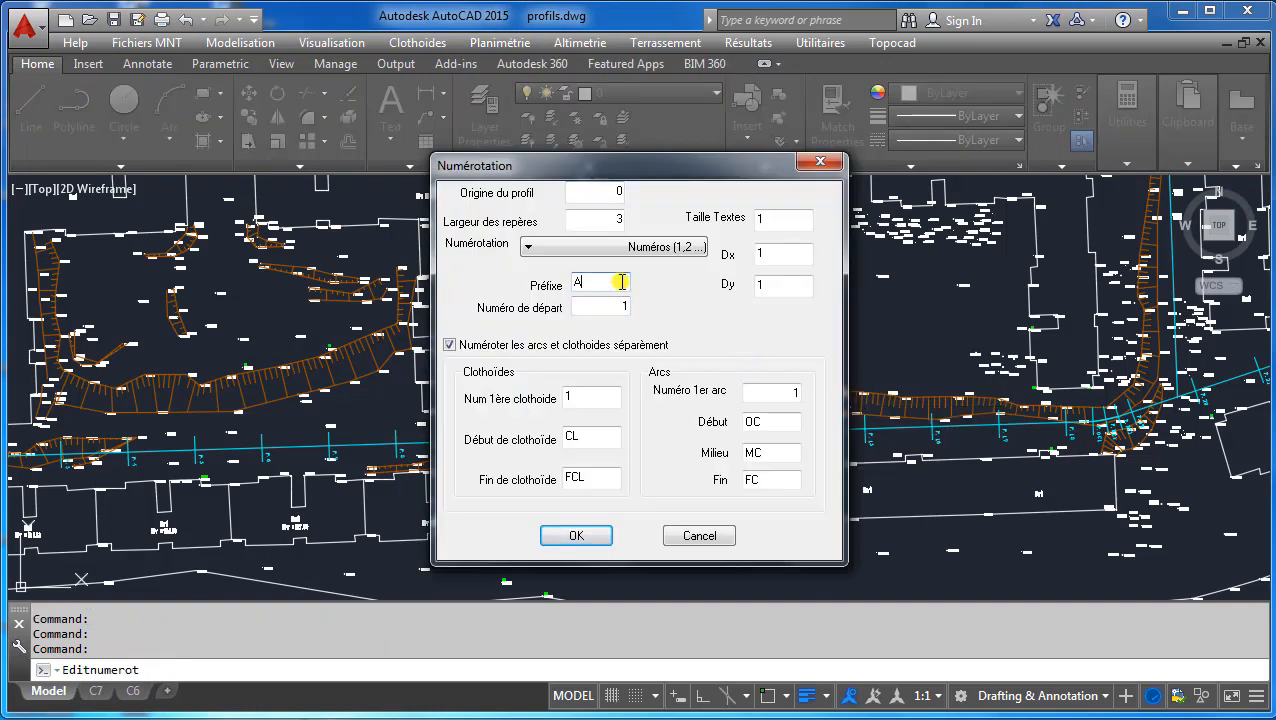
pyautogui.click(567, 538)
# Return to the previous zoom and examine the plan together with the longitudinal profiles of both axes.
pyautogui.write('z')
pyautogui.press('Return')
pyautogui.write('p')
pyautogui.press('Return')
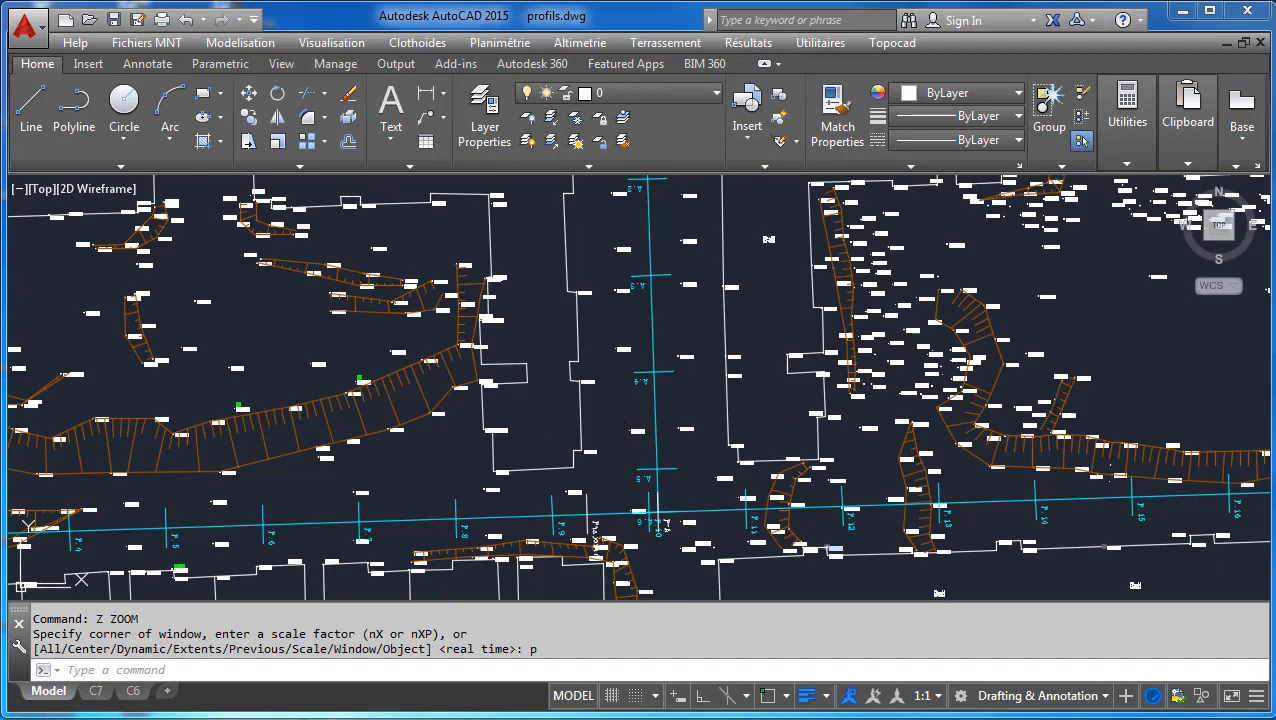
pyautogui.scroll(-5, 610, 421)
pyautogui.scroll(-2, 718, 427)
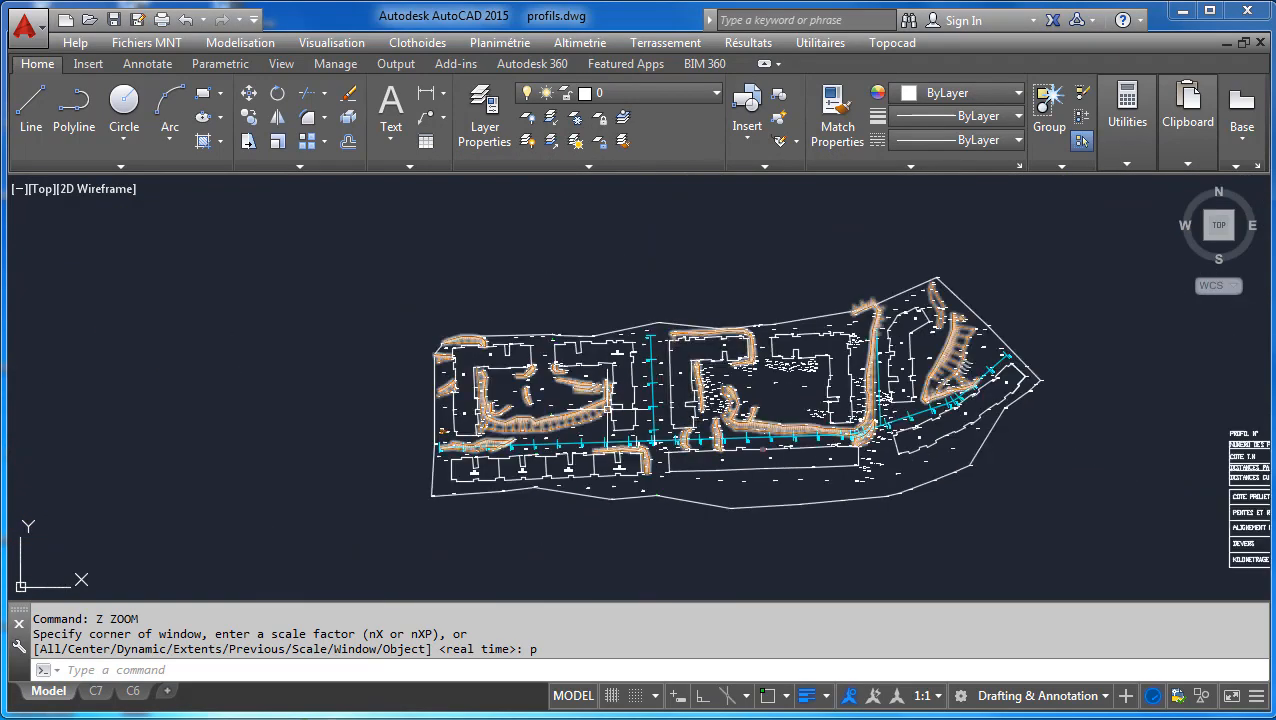
pyautogui.moveTo(750, 452); pyautogui.dragTo(417, 379, button='middle')
pyautogui.scroll(-2, 432, 384)
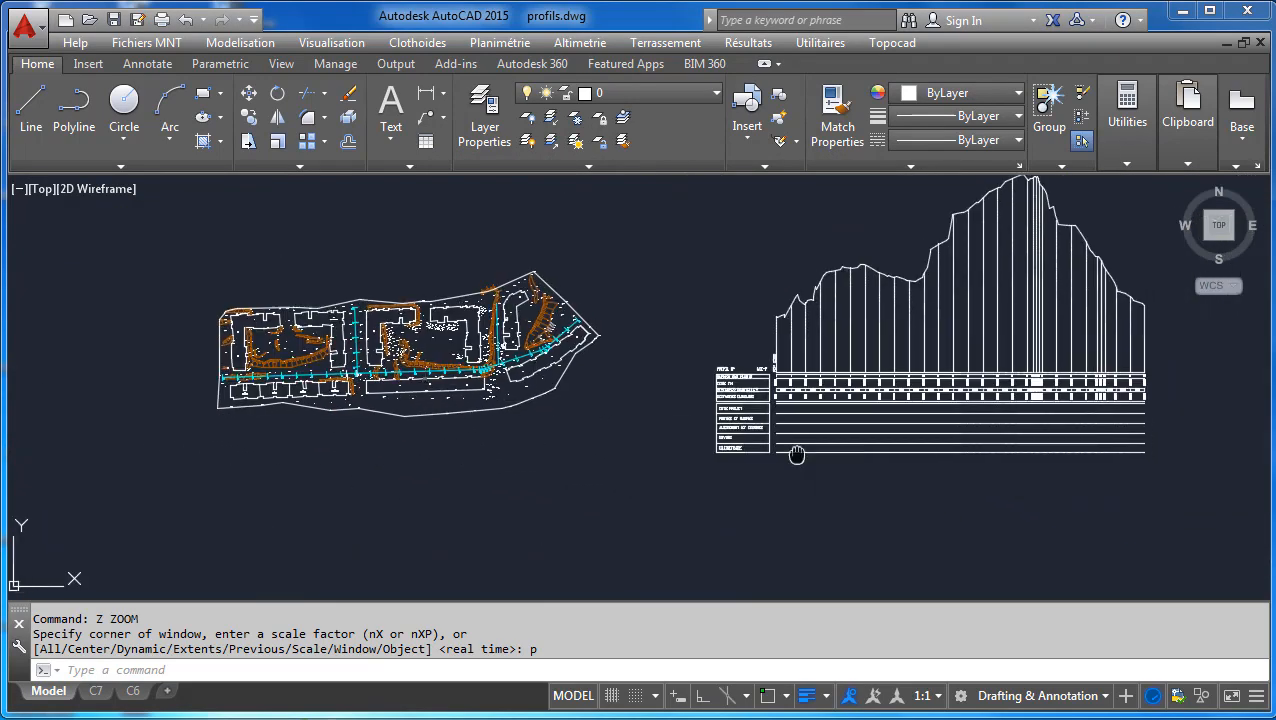
pyautogui.moveTo(797, 456); pyautogui.dragTo(655, 427, button='middle')
pyautogui.scroll(-2, 698, 441)
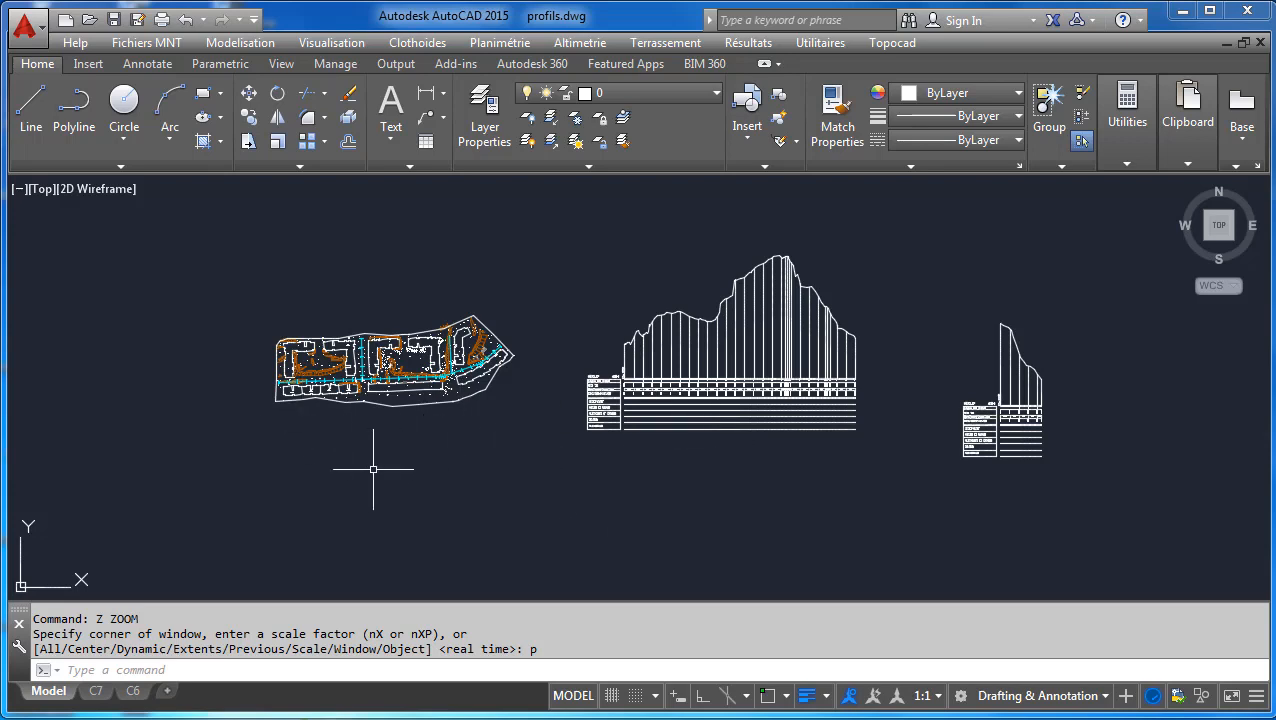
pyautogui.moveTo(390, 478); pyautogui.dragTo(421, 496, button='middle')
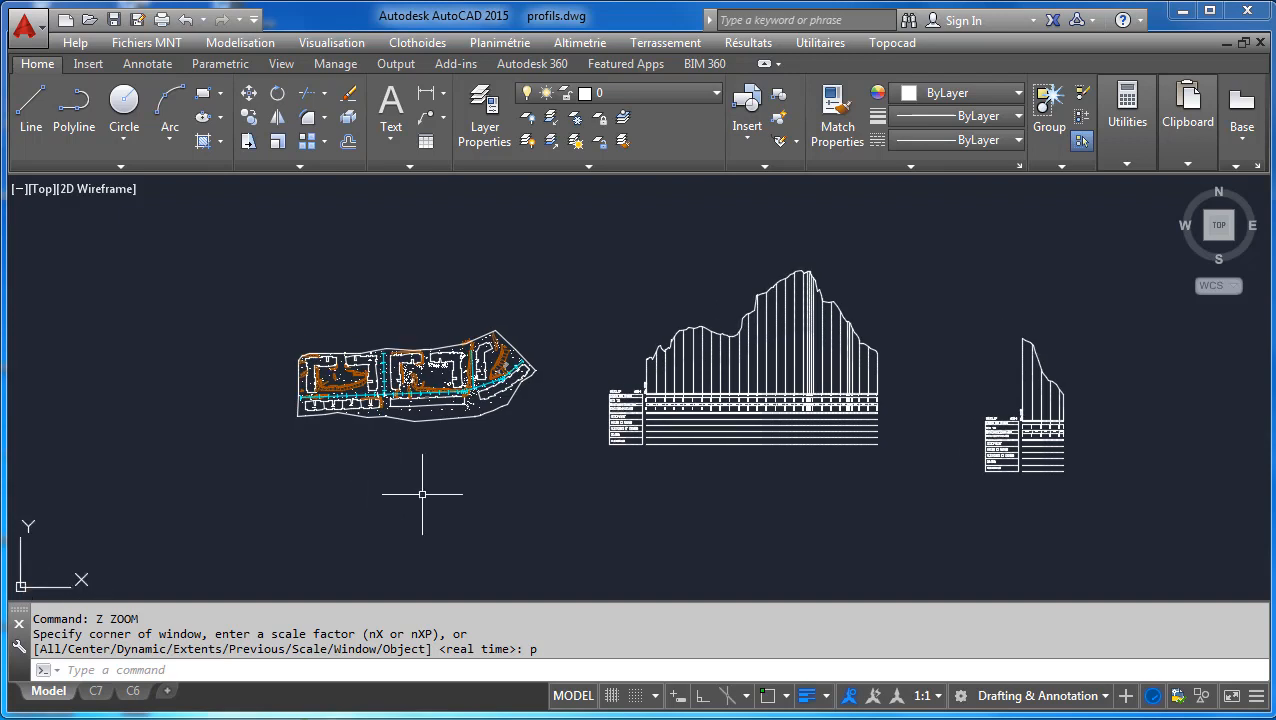